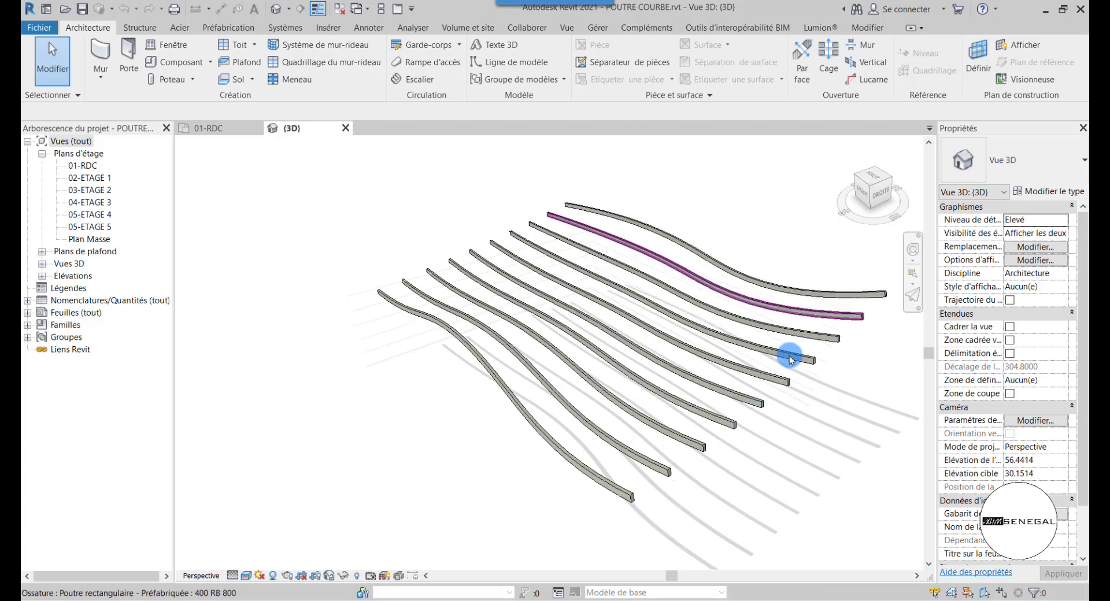
pyautogui.scroll(3, 485, 329)
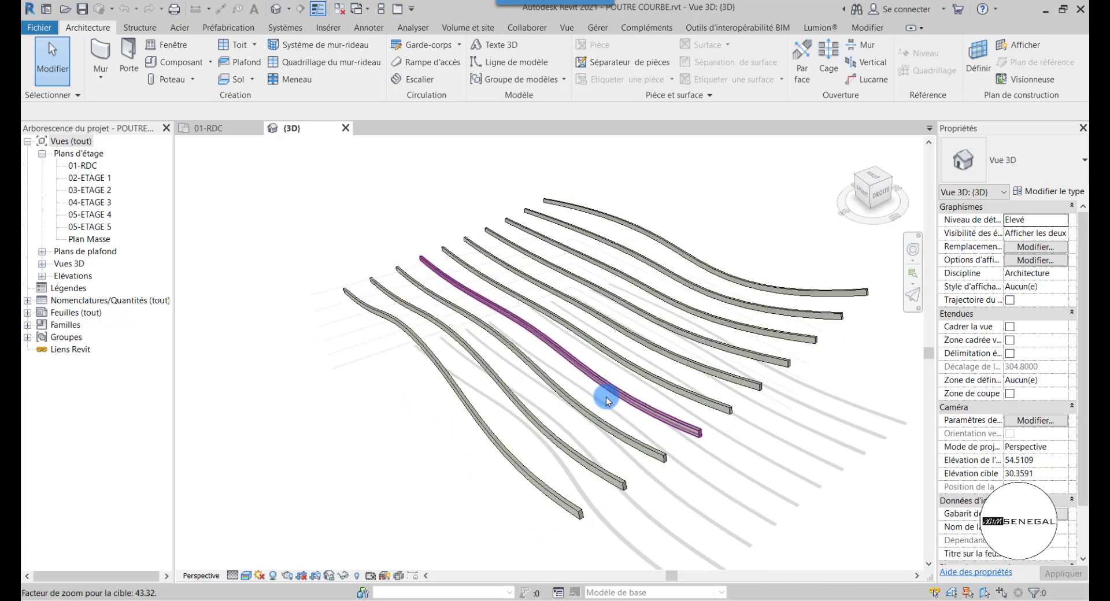
pyautogui.scroll(-1, 615, 378)
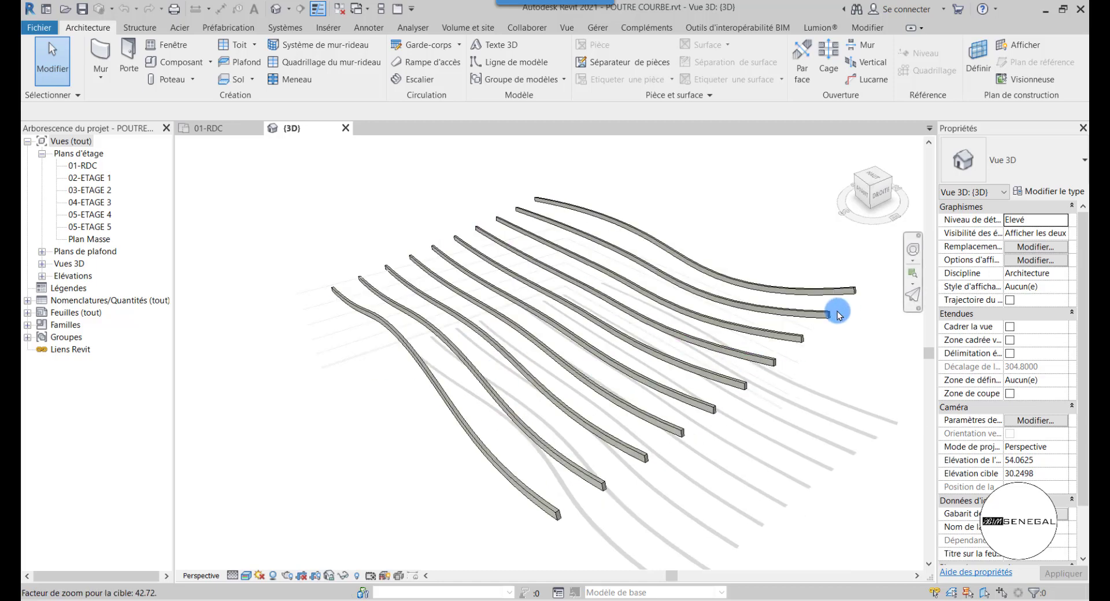
pyautogui.scroll(1, 845, 288)
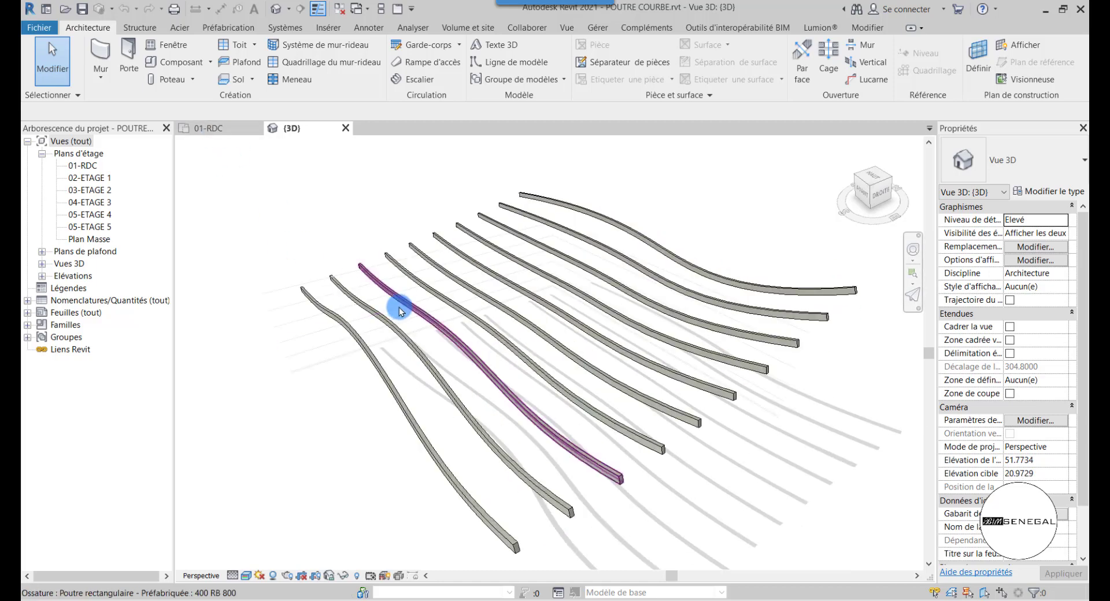
pyautogui.scroll(-1, 533, 241)
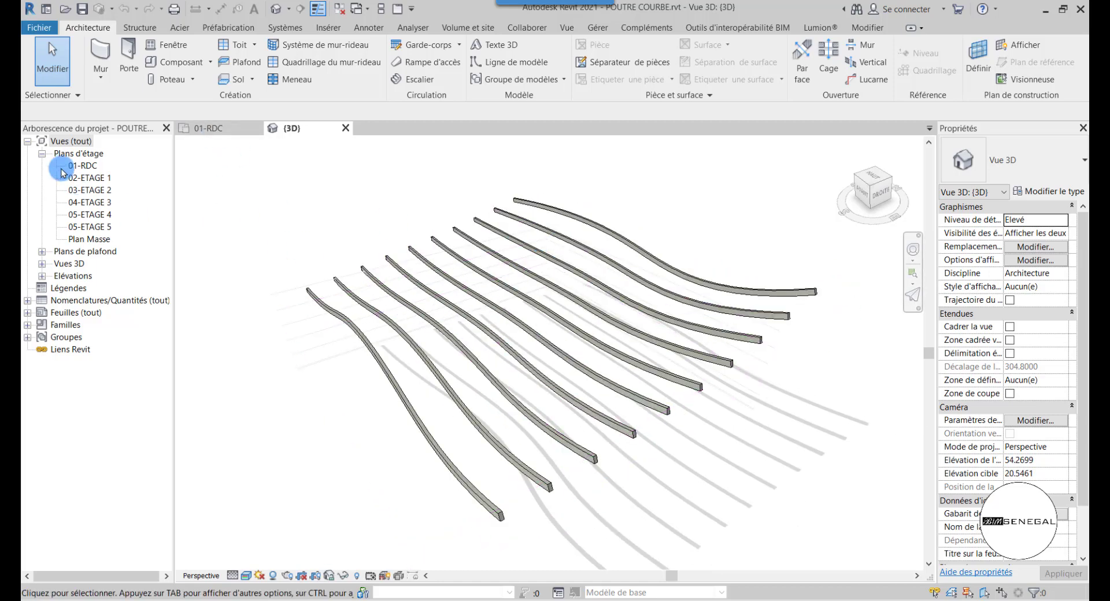
# Step: Create a new conceptual mass family from the Volume métrique.rft template
pyautogui.click(37, 29)
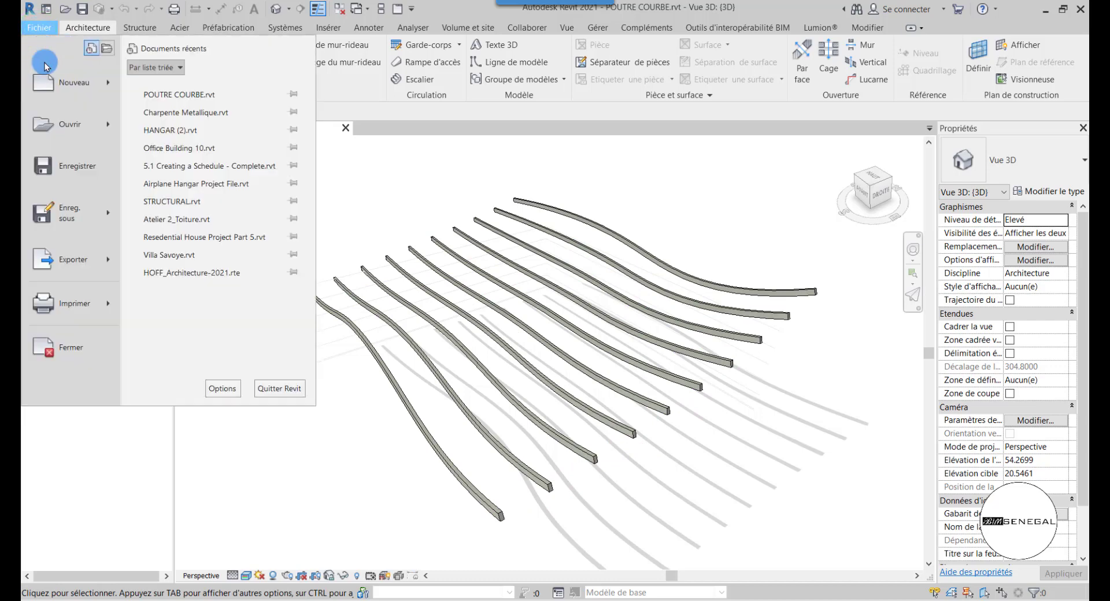
pyautogui.moveTo(110, 129)
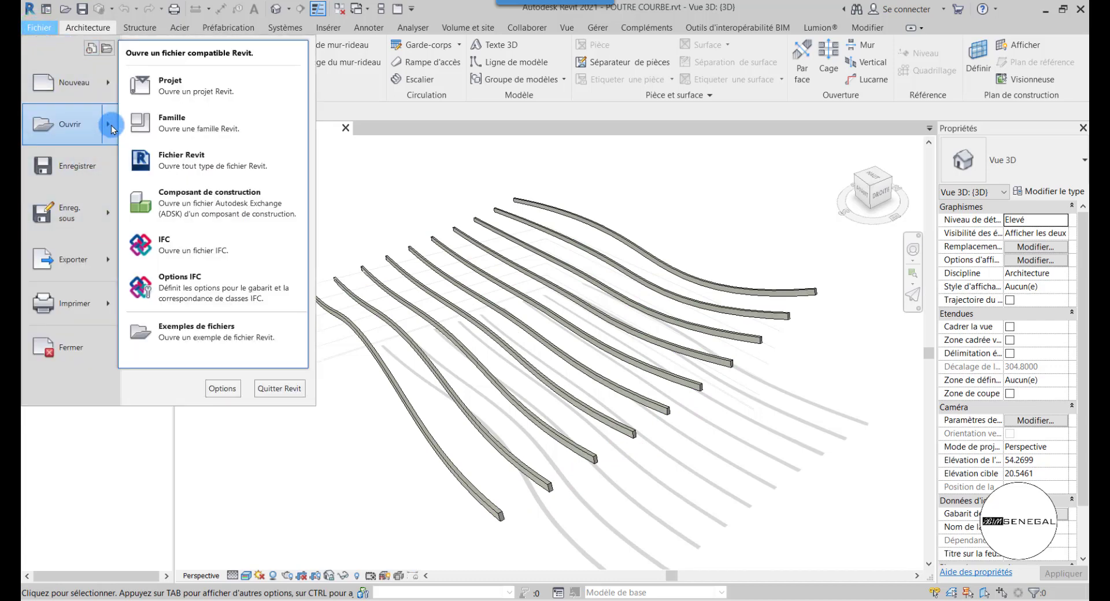
pyautogui.click(110, 82)
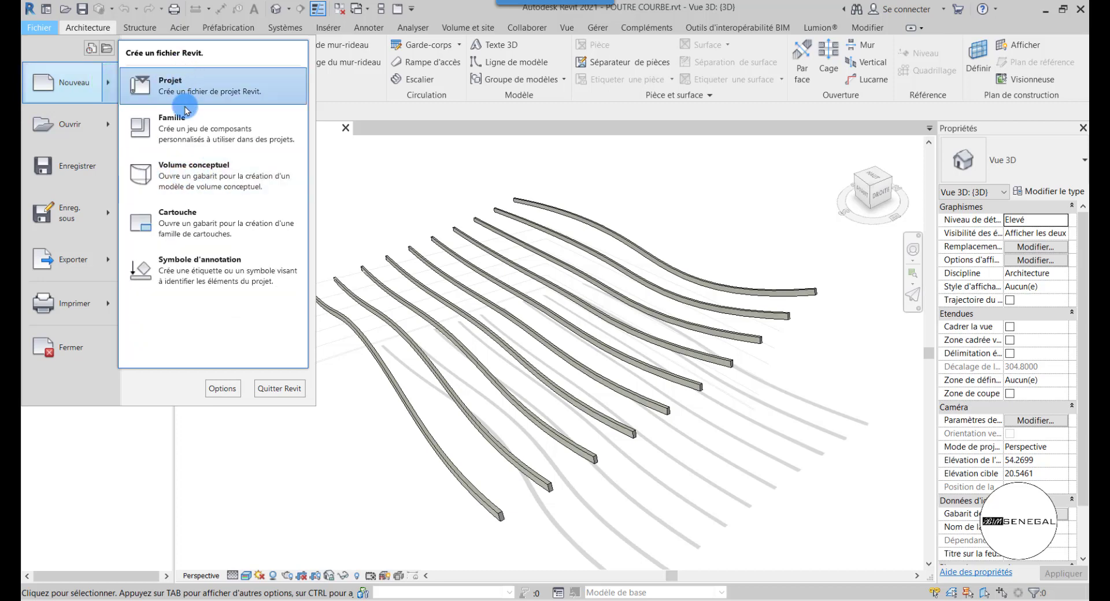
pyautogui.click(205, 175)
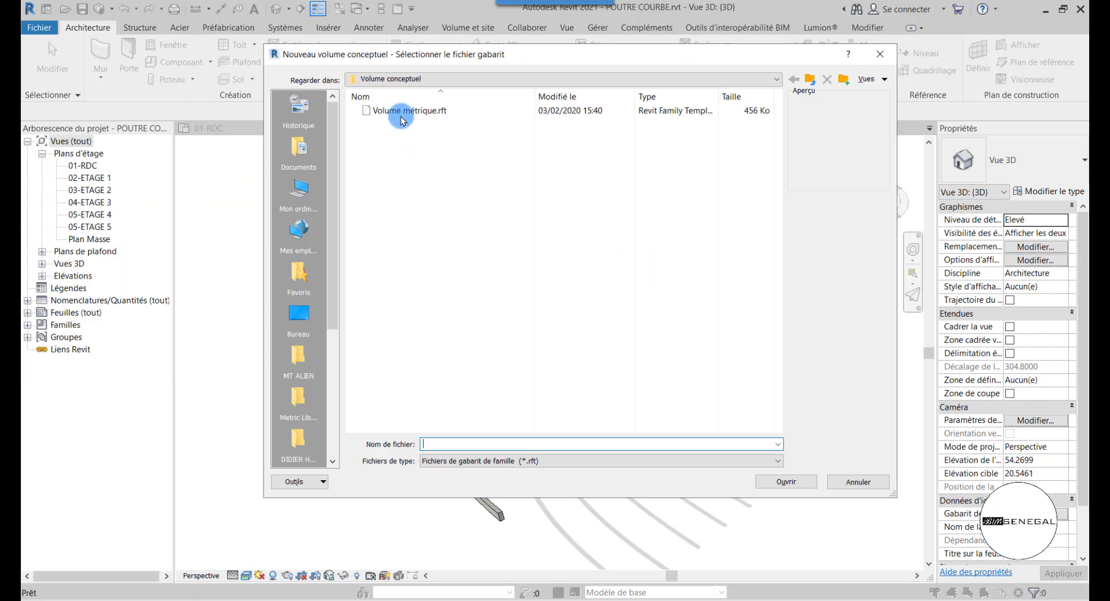
pyautogui.click(403, 112)
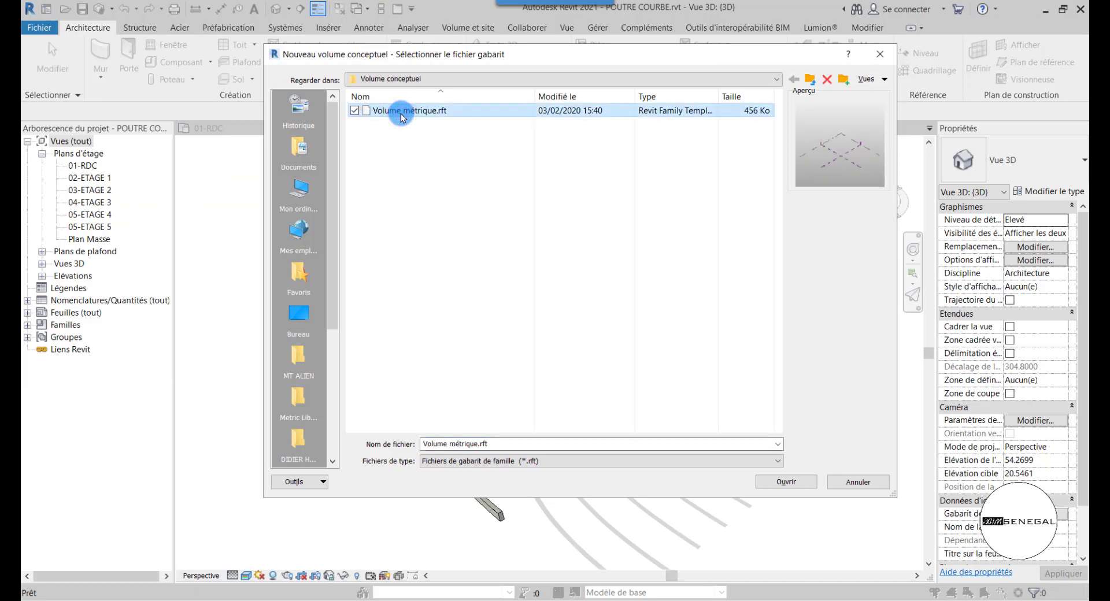
pyautogui.click(801, 483)
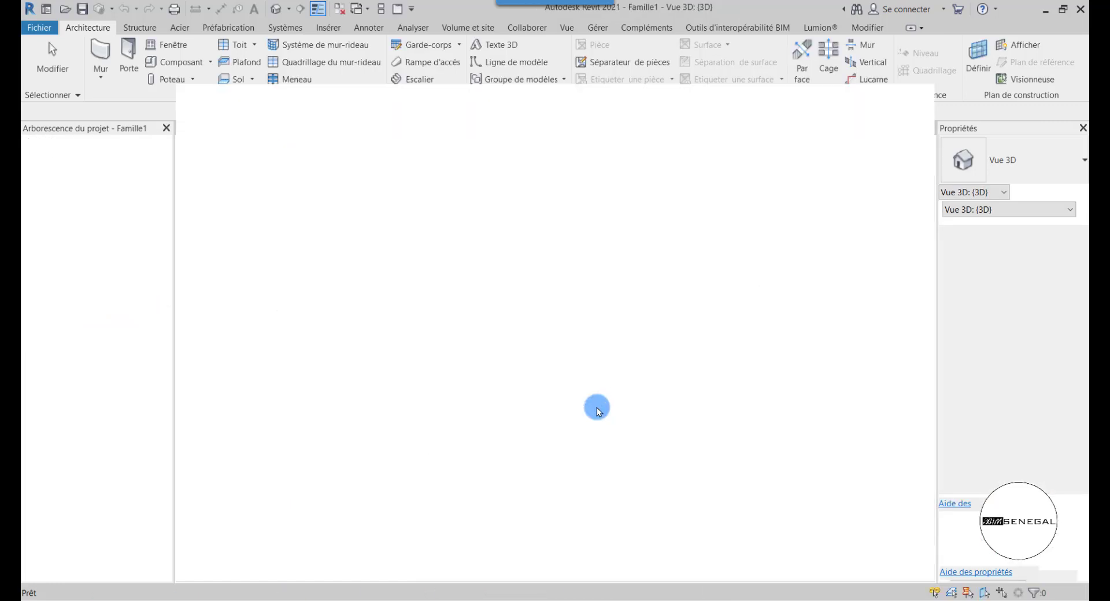
pyautogui.scroll(2, 597, 411)
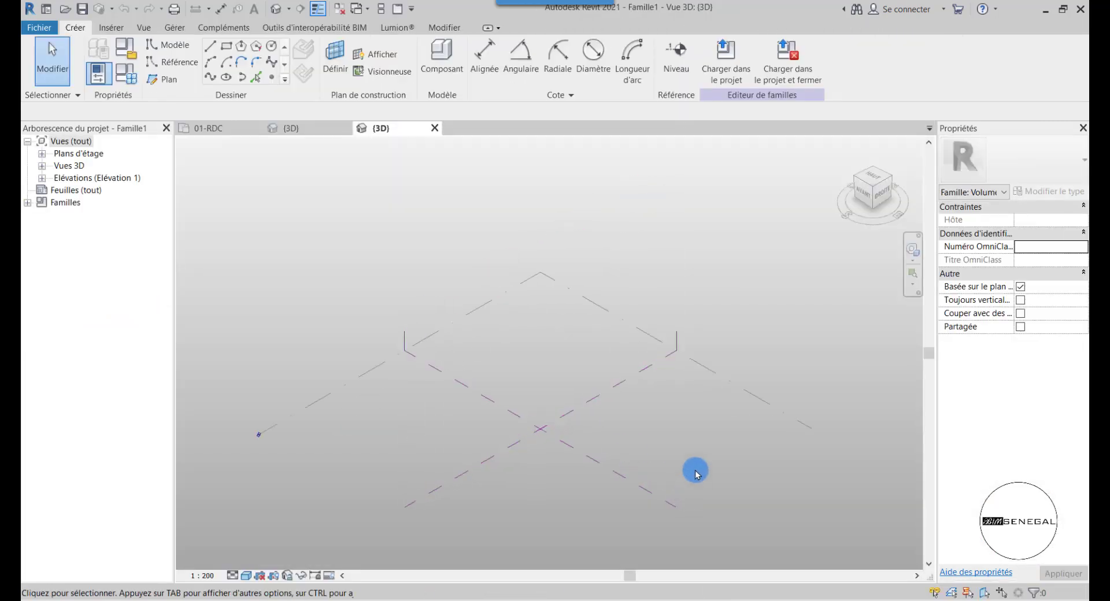
# Step: Set the family's length unit (Longueur) to centimetres
pyautogui.press('u')
pyautogui.press('n')
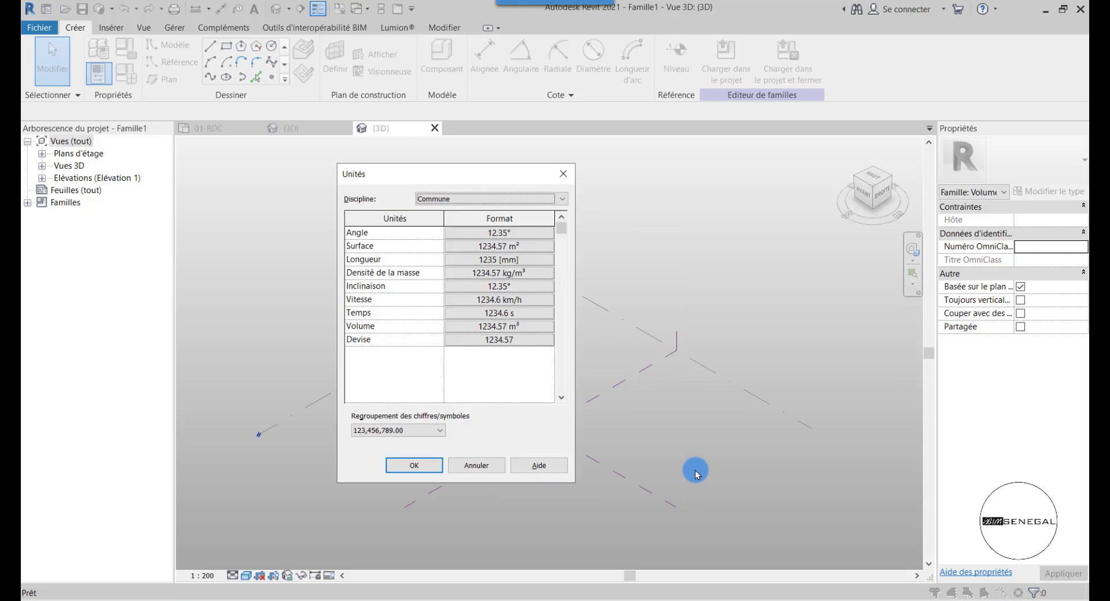
pyautogui.click(494, 259)
pyautogui.click(488, 255)
pyautogui.click(479, 267)
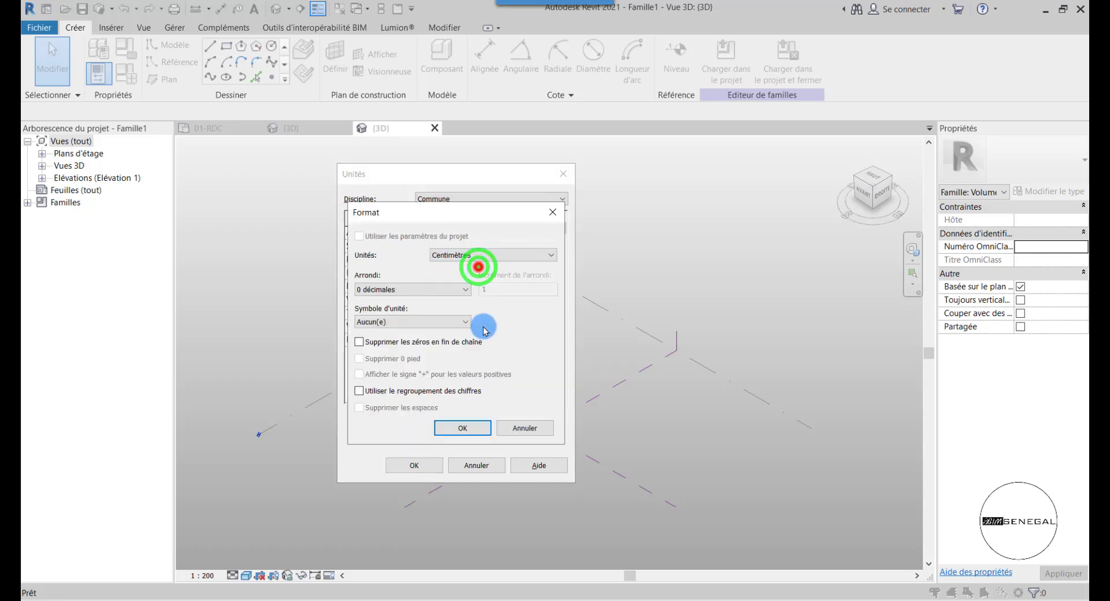
pyautogui.click(465, 430)
pyautogui.click(422, 466)
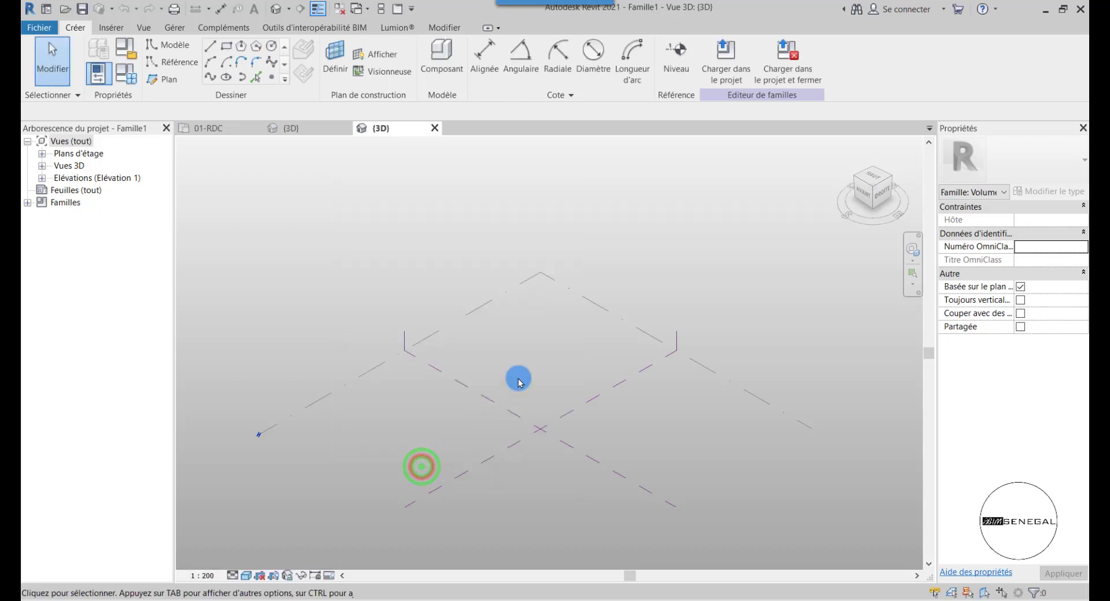
# Step: Open the Niveau 1 floor plan and check which reference plane runs horizontally through the centre
pyautogui.click(42, 153)
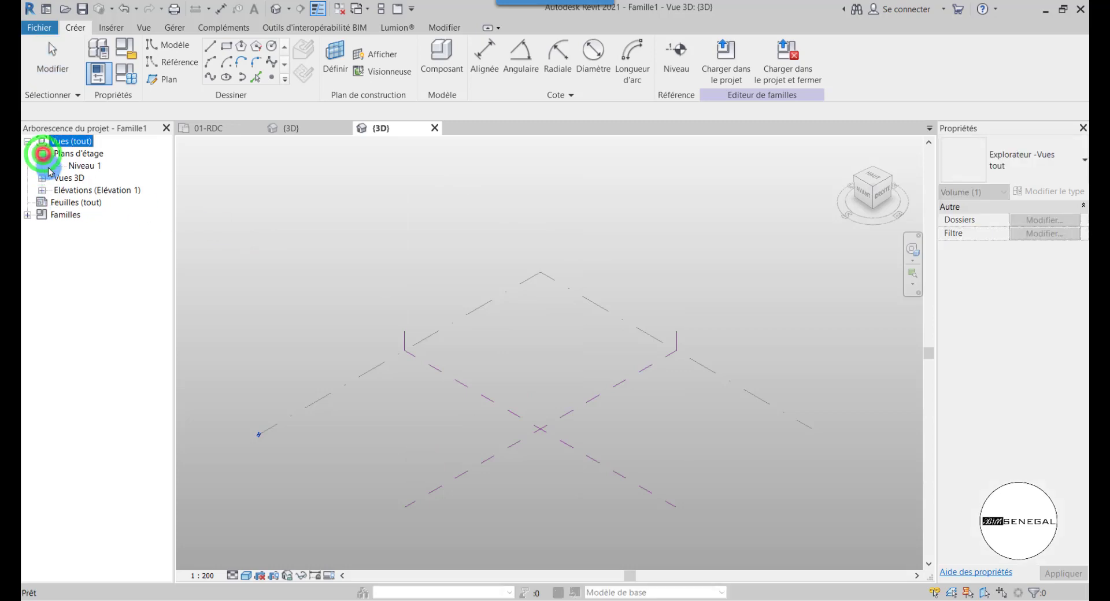
pyautogui.doubleClick(80, 166)
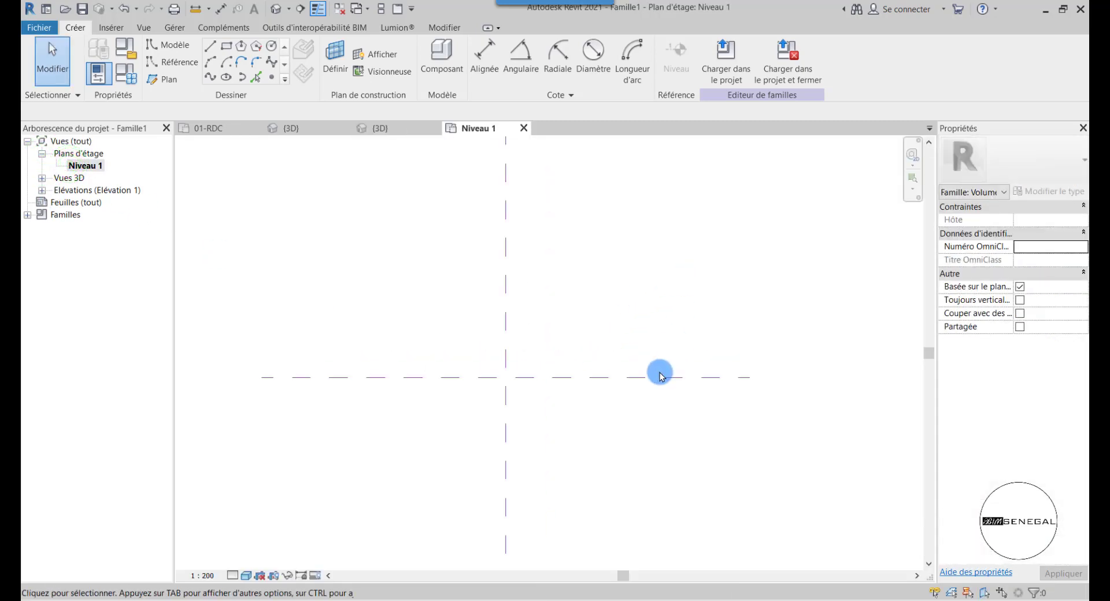
pyautogui.click(660, 377)
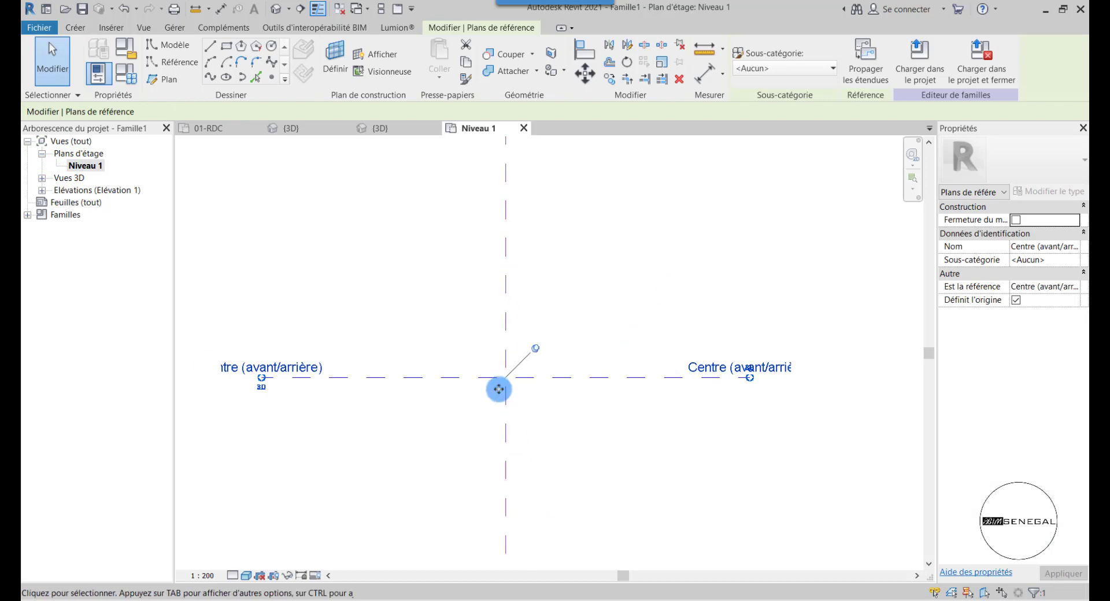
pyautogui.scroll(-2, 499, 390)
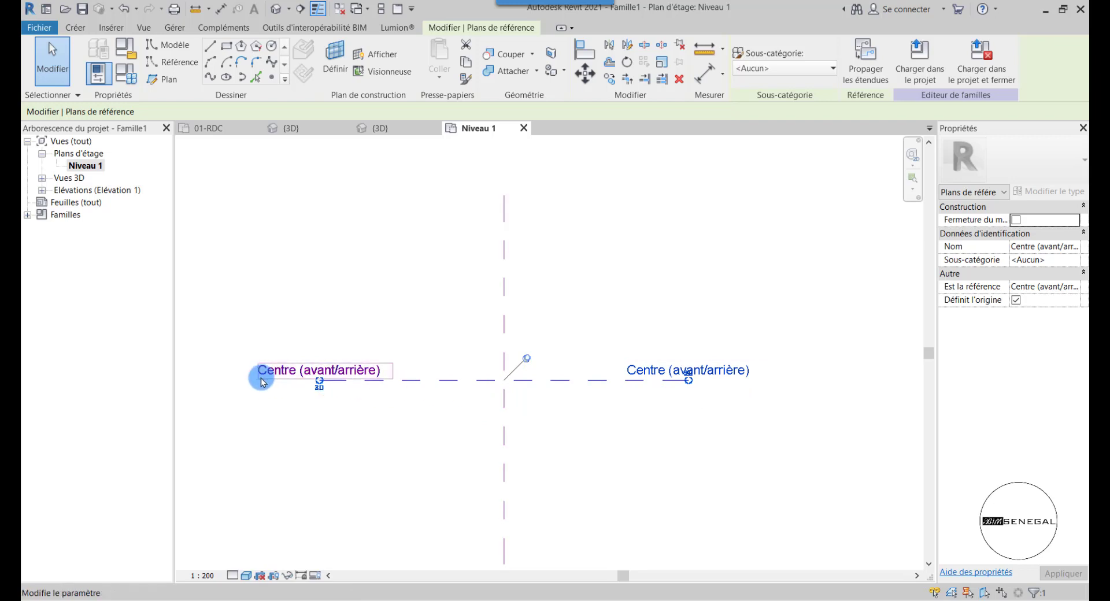
pyautogui.click(559, 457)
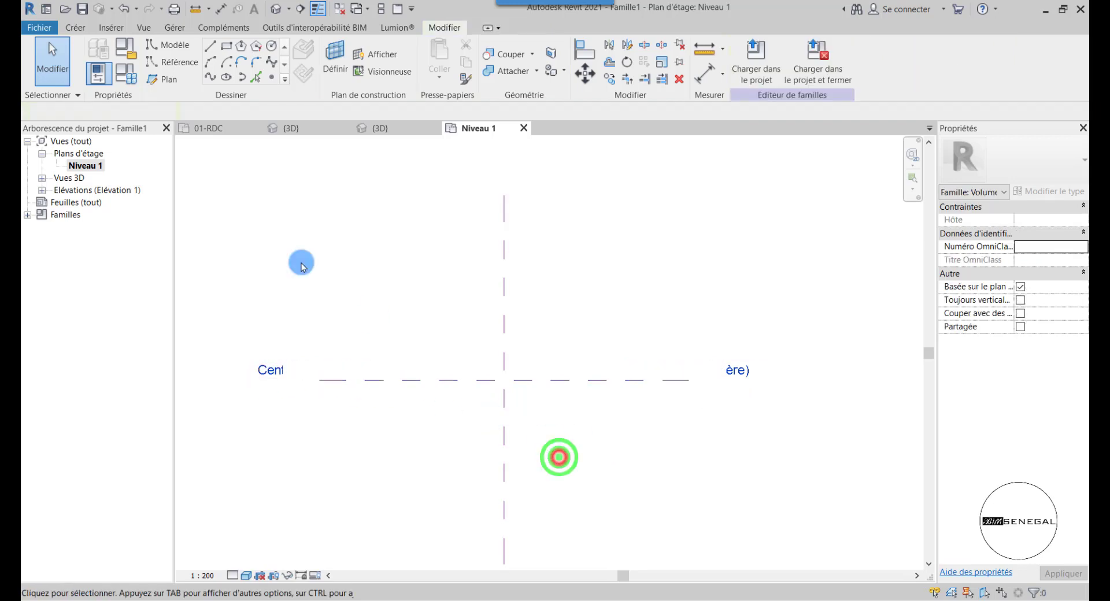
# Step: Draw a horizontal reference plane about 2400 cm below the Centre (avant/arrière) plane and name it Avant
pyautogui.click(163, 79)
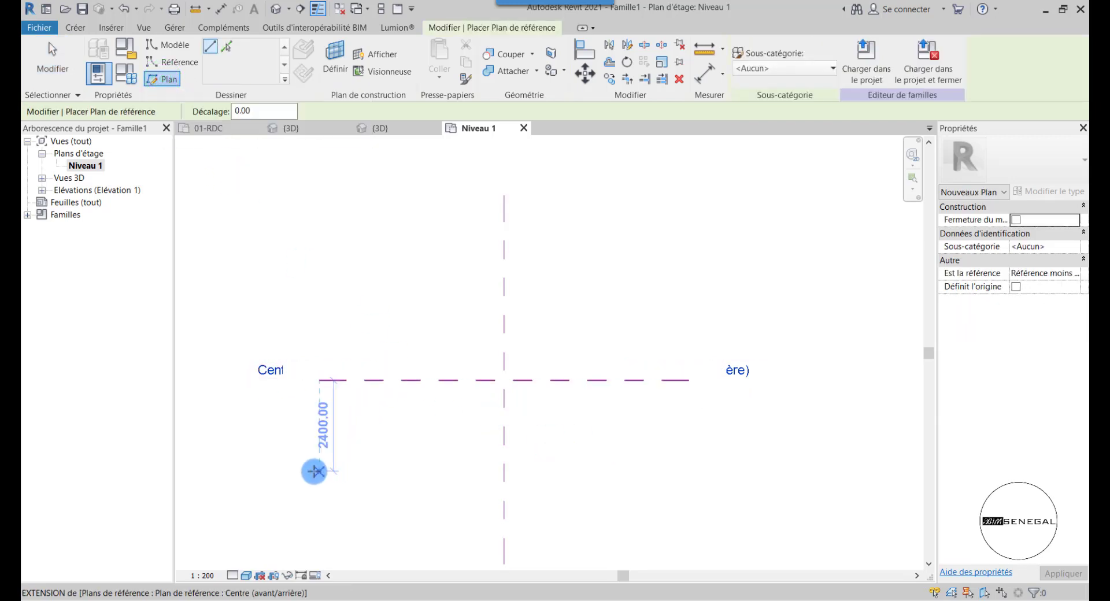
pyautogui.click(314, 471)
pyautogui.click(693, 462)
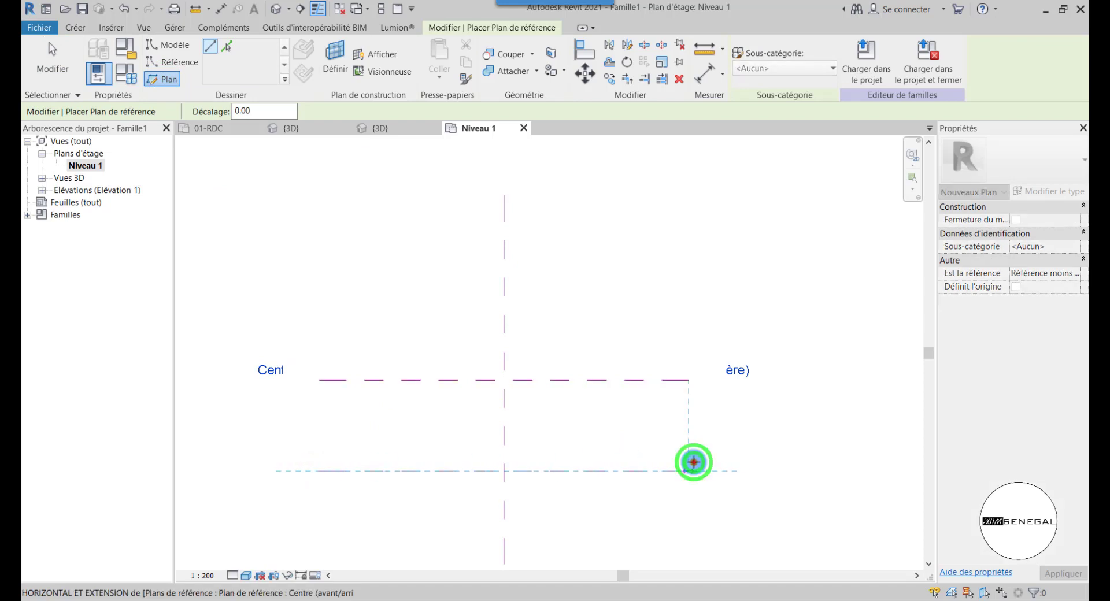
pyautogui.click(397, 461)
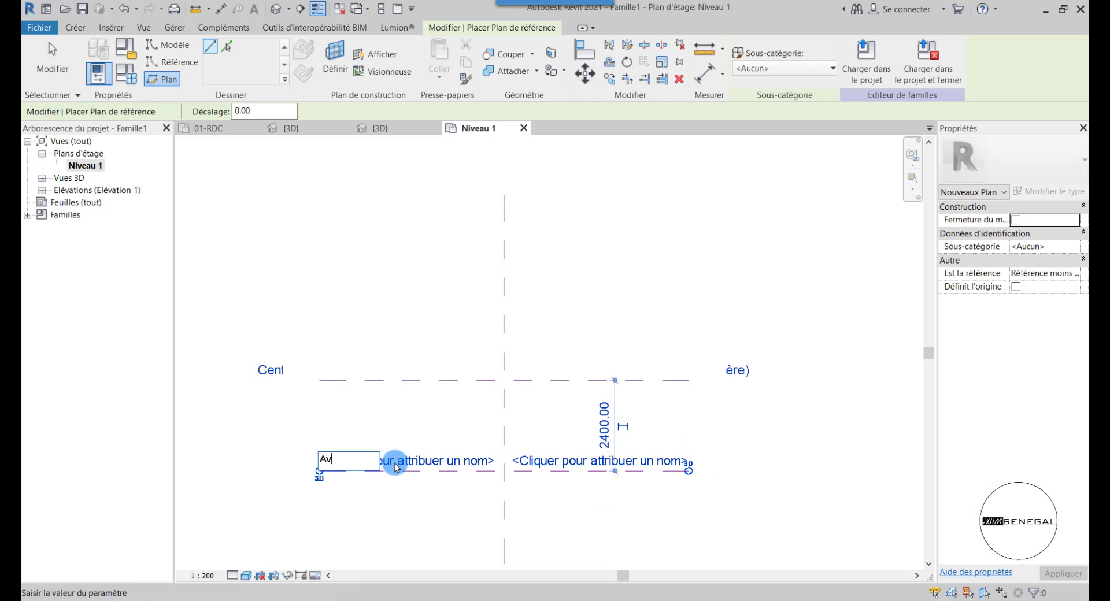
pyautogui.write('Avant')
pyautogui.press('Return')
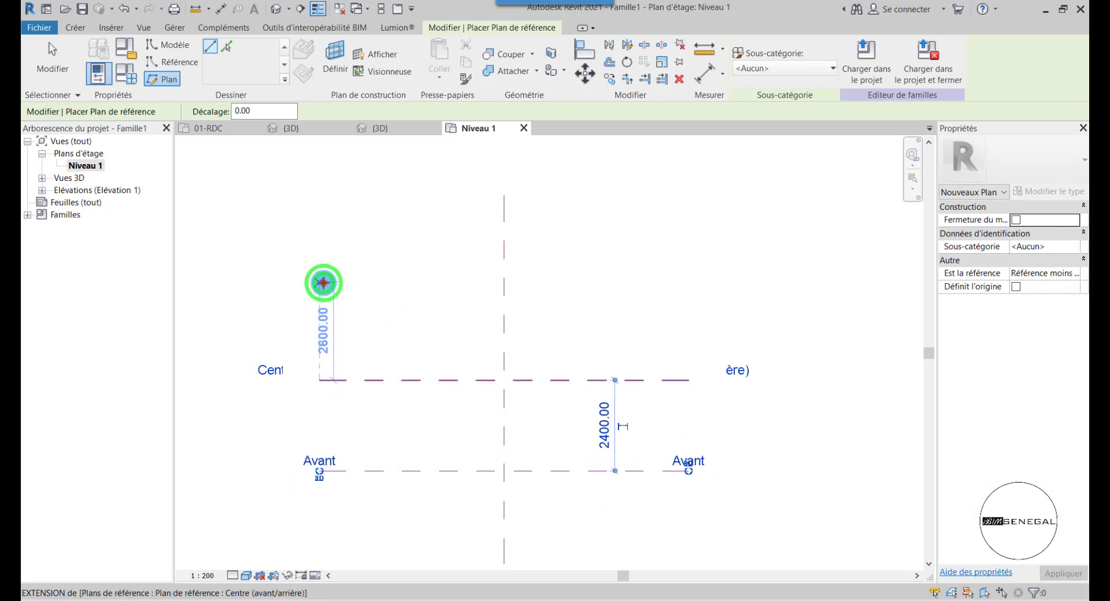
# Step: Draw a horizontal reference plane about 2600 cm above the Centre (avant/arrière) plane and name it Arrière
pyautogui.click(324, 283)
pyautogui.click(691, 282)
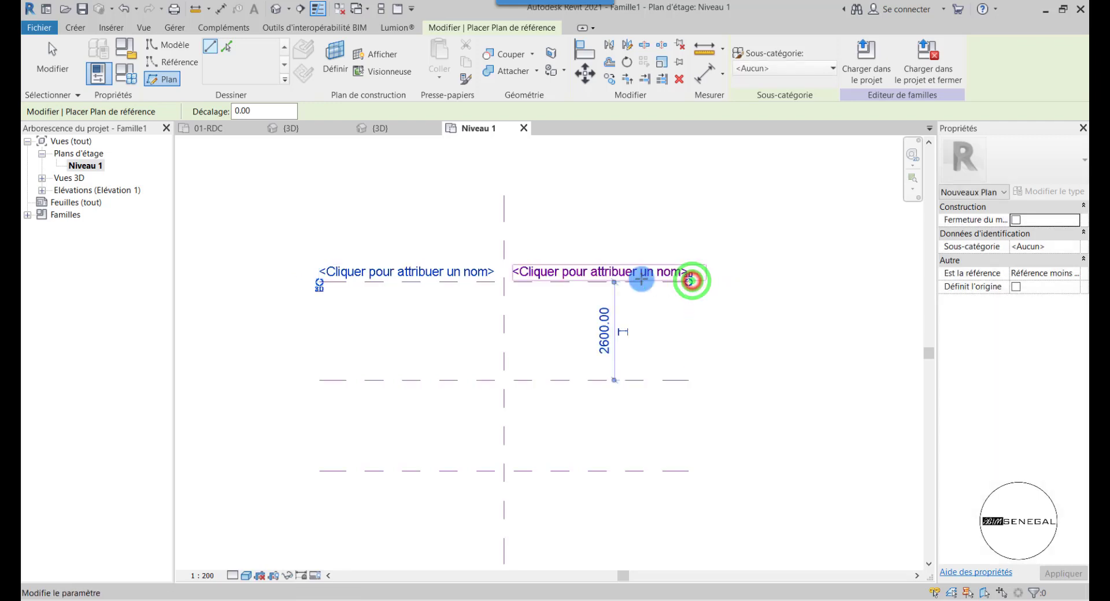
pyautogui.click(640, 275)
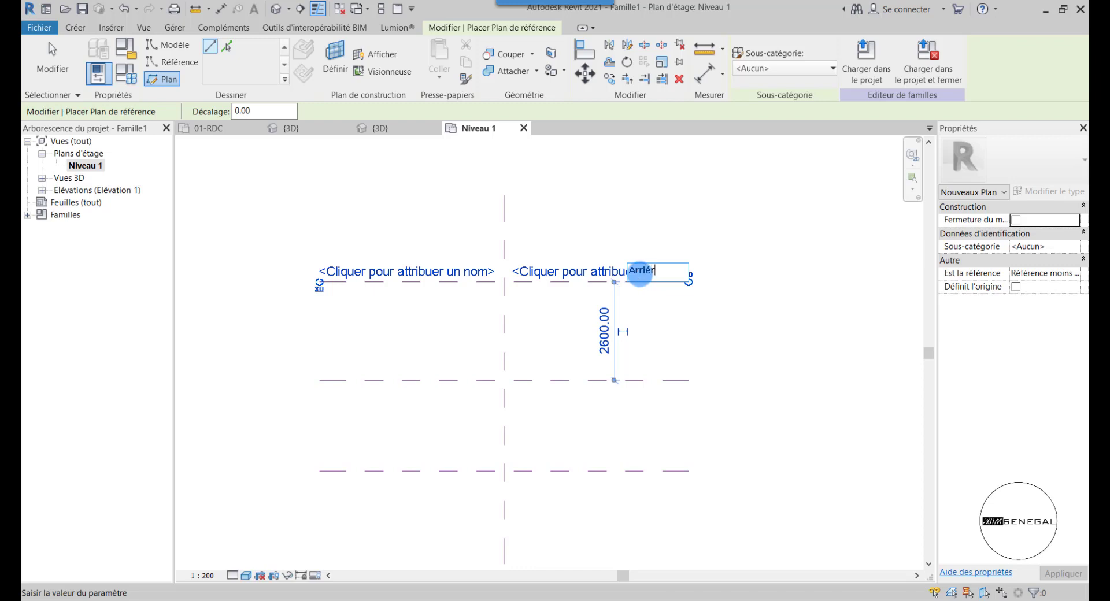
pyautogui.press('Return')
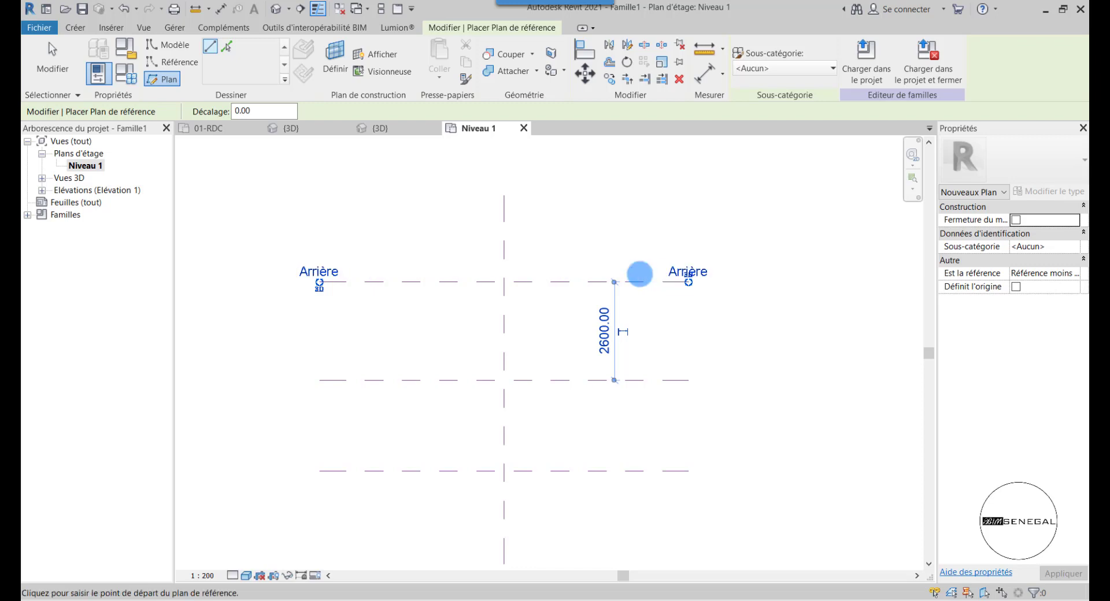
# Step: Open the Sud elevation view of the mass family
pyautogui.scroll(-1, 283, 347)
pyautogui.scroll(2, 441, 433)
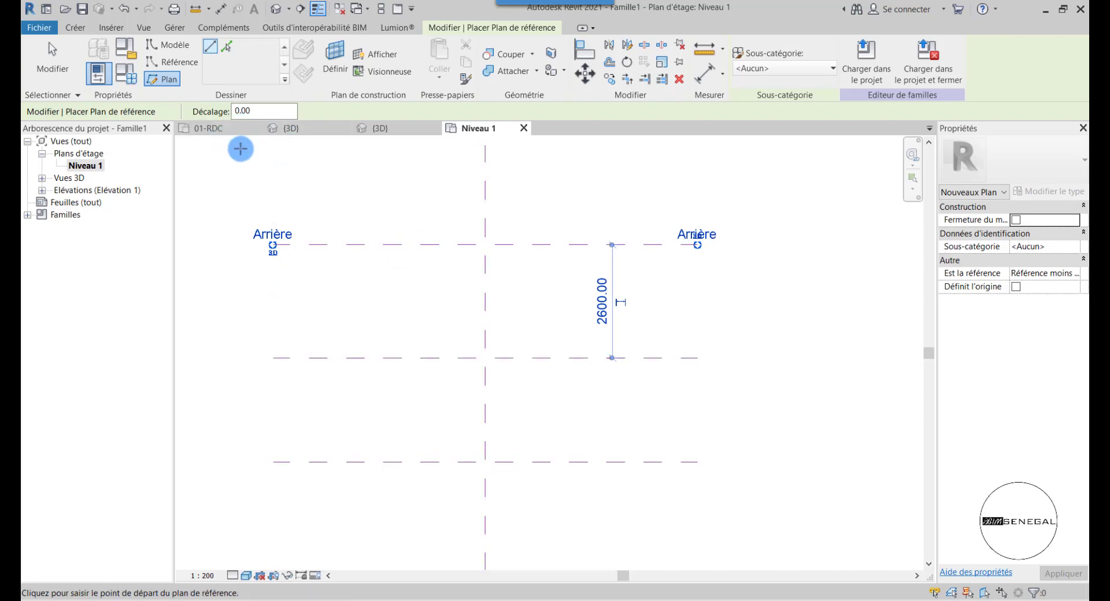
pyautogui.click(41, 192)
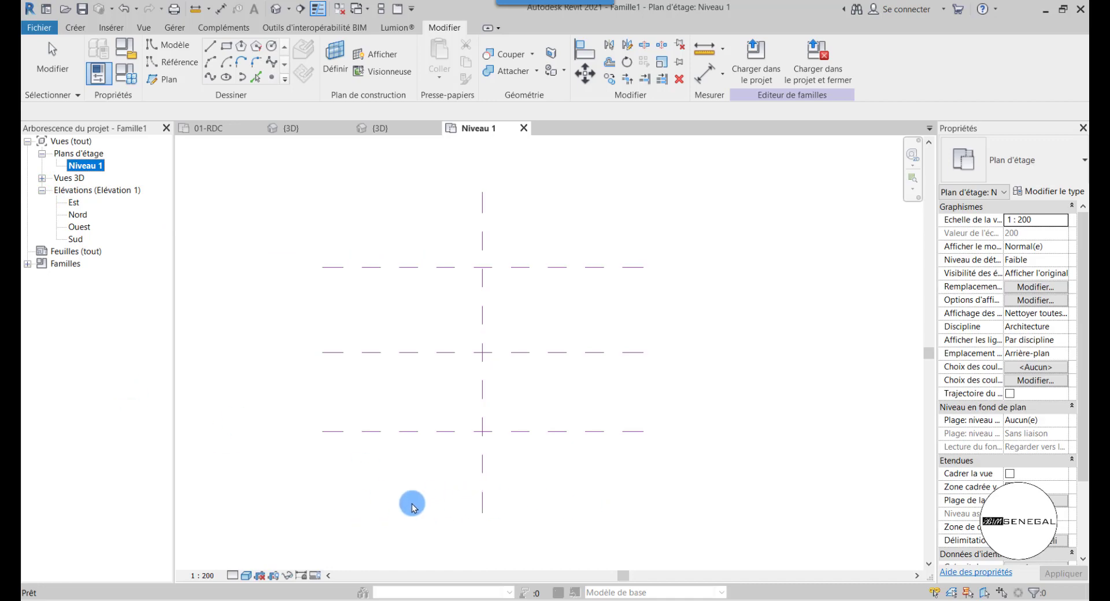
pyautogui.doubleClick(80, 239)
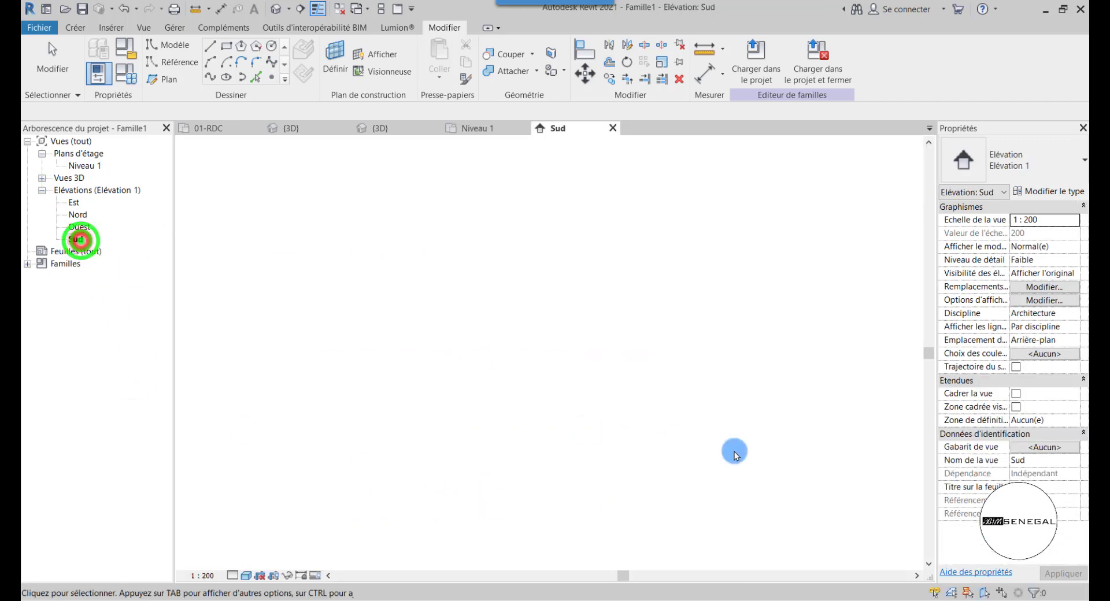
pyautogui.scroll(2, 348, 418)
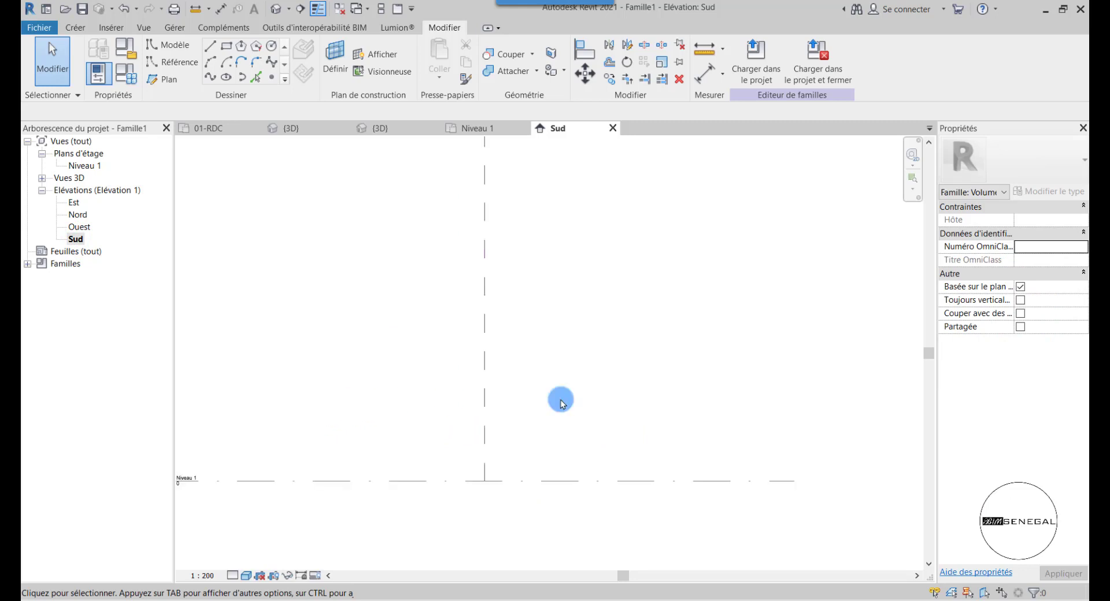
# Step: Draw a wavy six-point spline across the elevation on the Avant reference plane, above Niveau 1
pyautogui.click(210, 77)
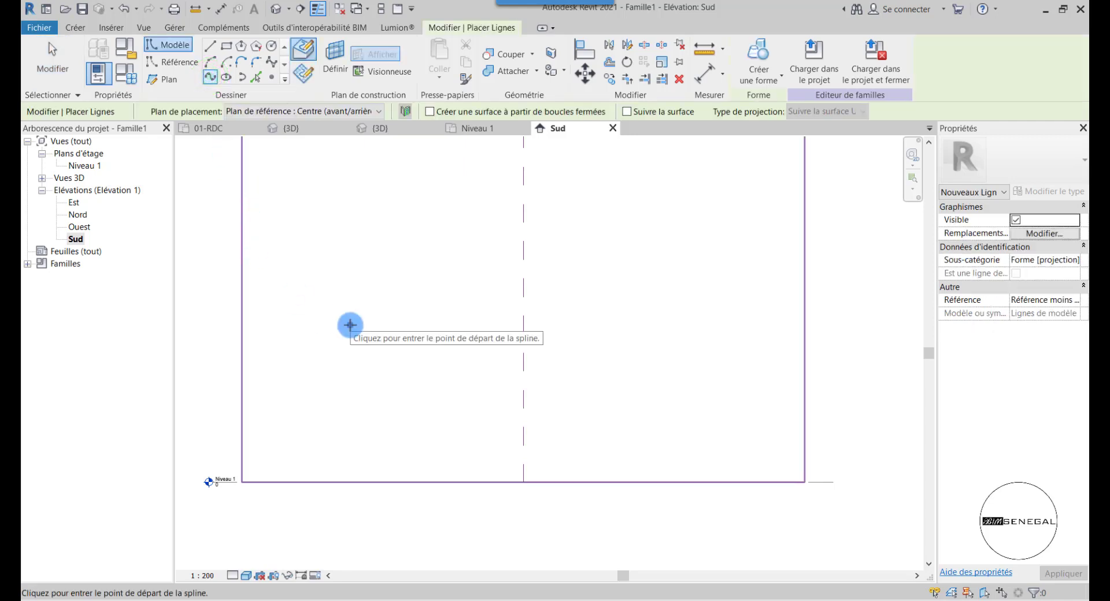
pyautogui.click(306, 75)
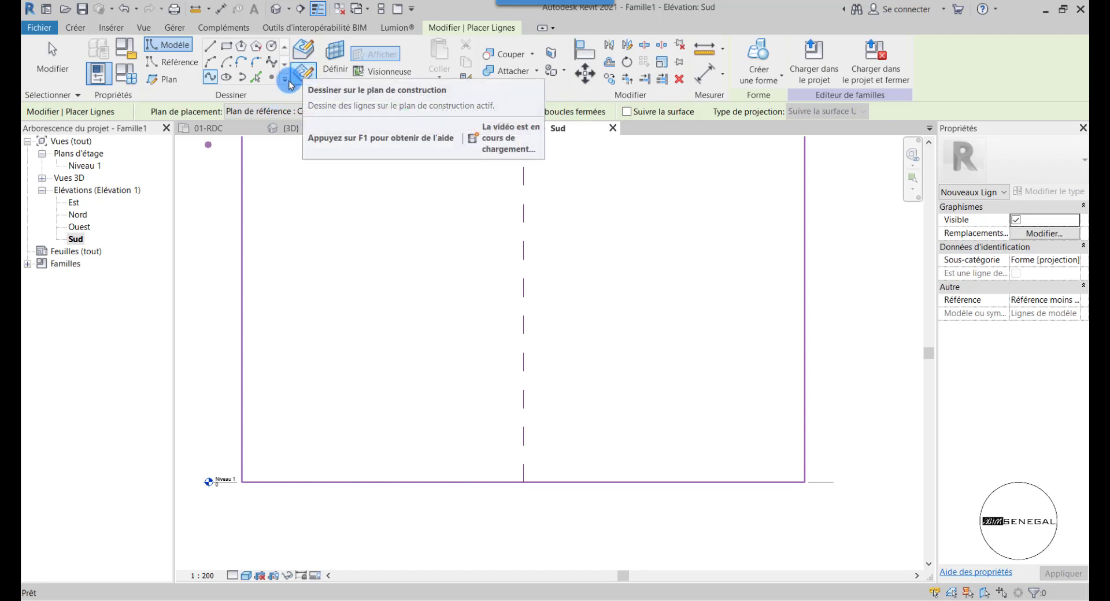
pyautogui.click(256, 110)
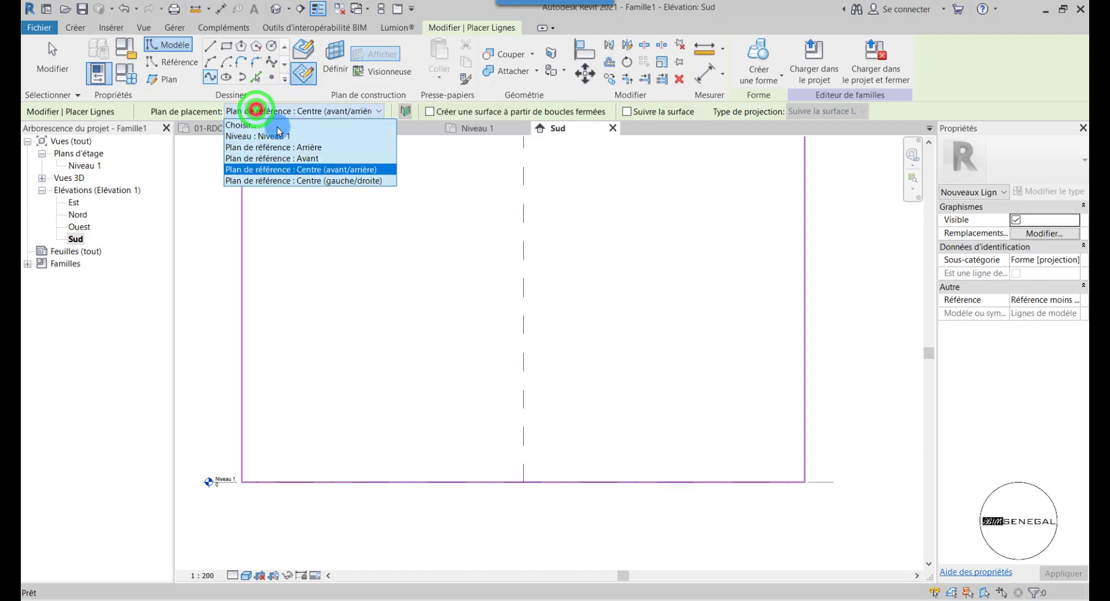
pyautogui.click(308, 158)
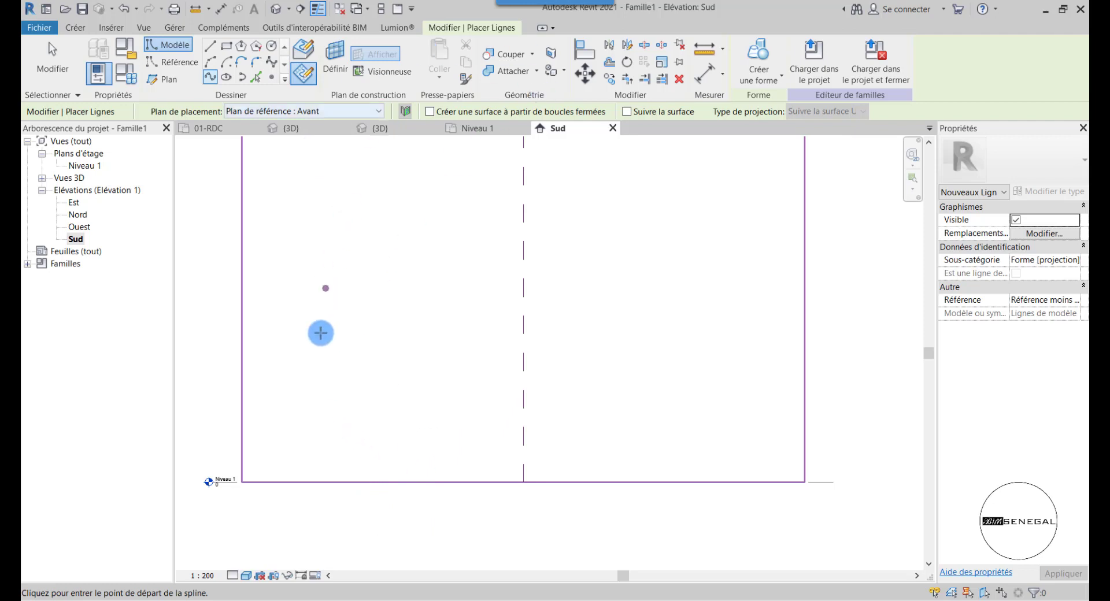
pyautogui.click(313, 419)
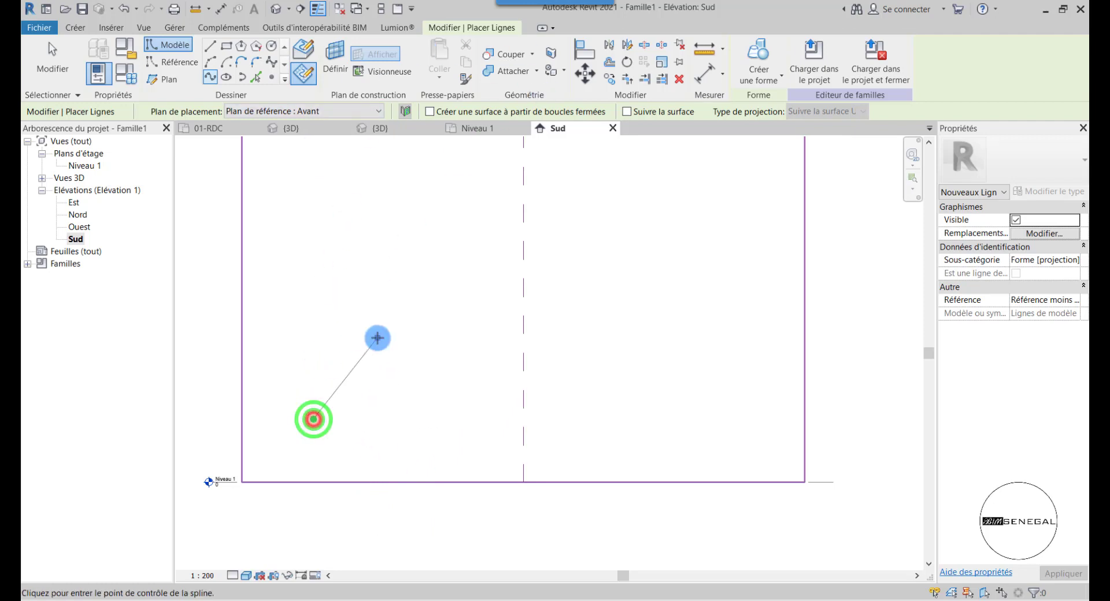
pyautogui.click(408, 357)
pyautogui.click(491, 397)
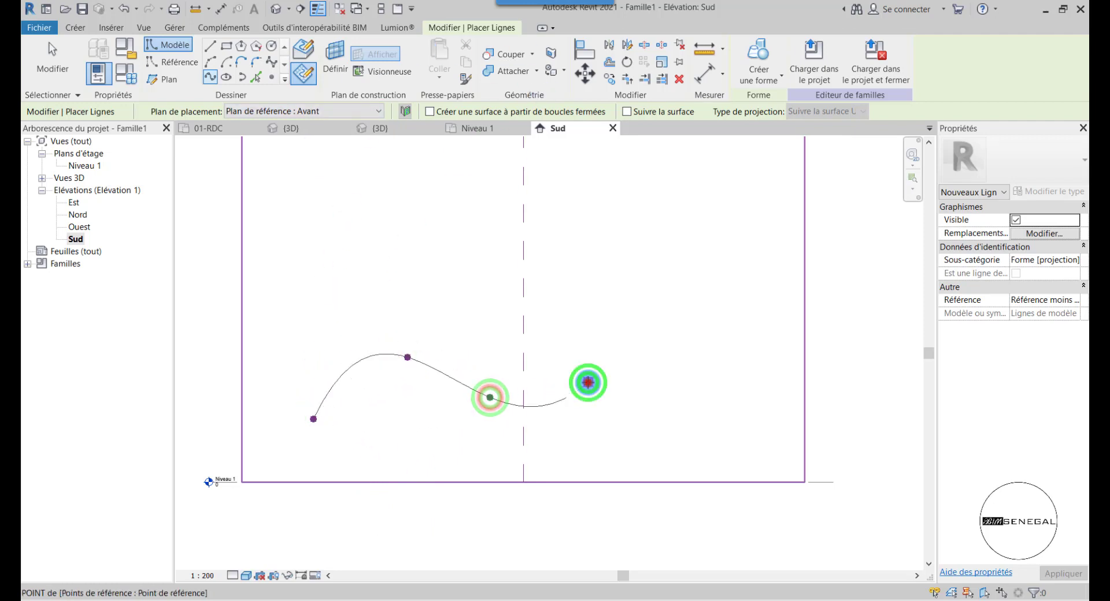
pyautogui.click(588, 382)
pyautogui.click(682, 390)
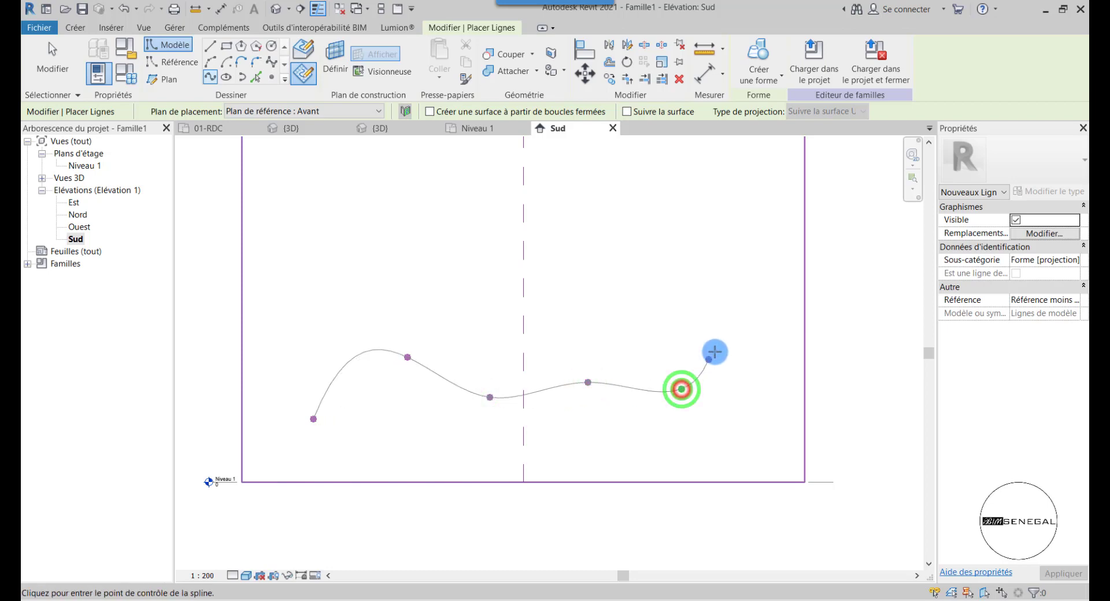
pyautogui.click(756, 332)
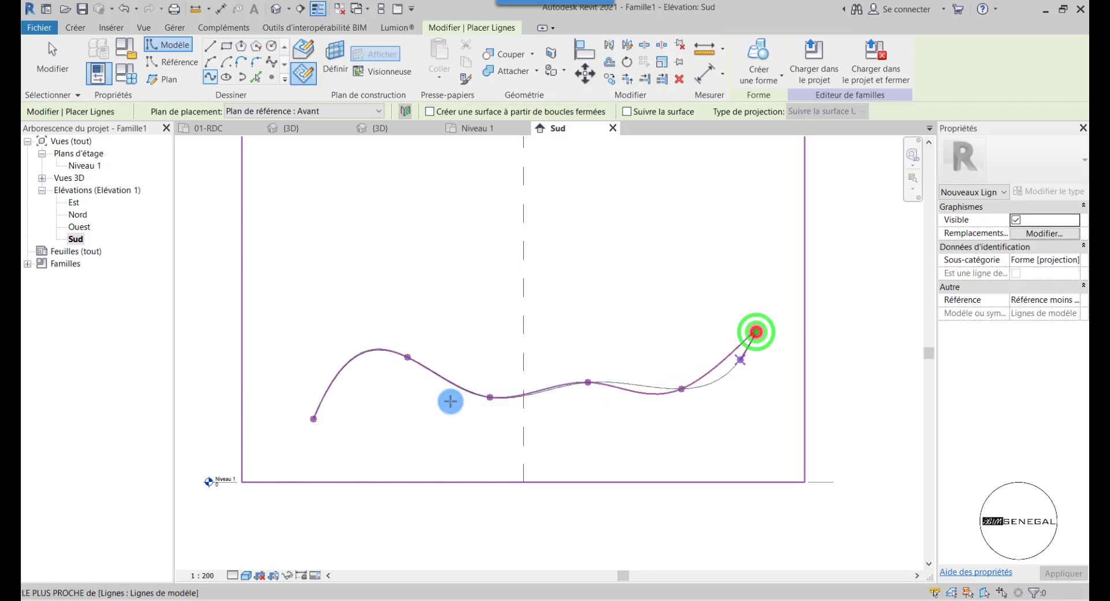
pyautogui.click(589, 381)
pyautogui.click(672, 351)
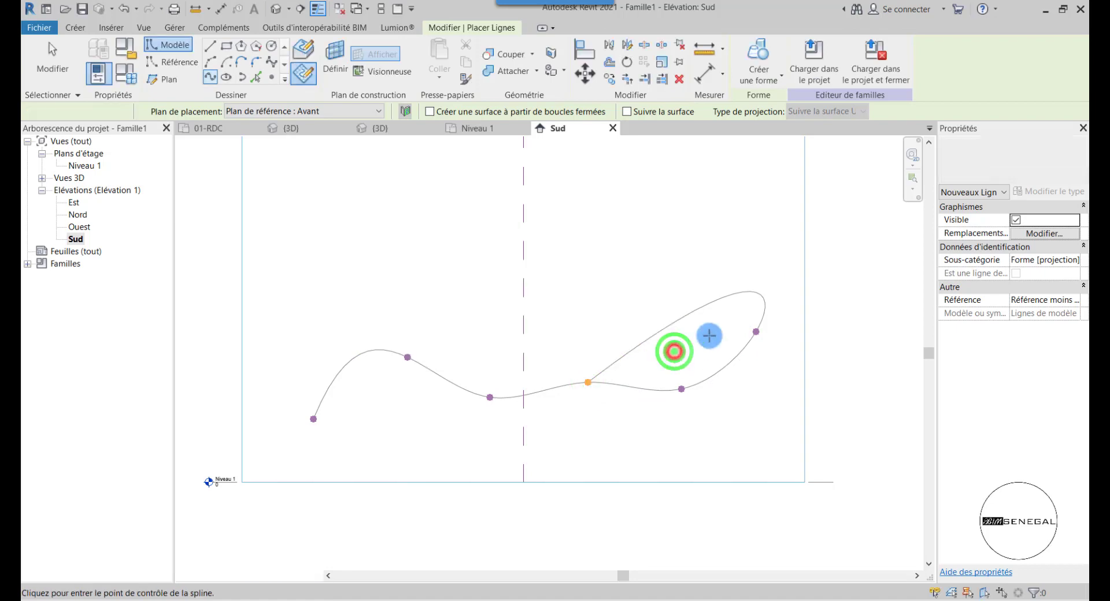
pyautogui.click(704, 337)
pyautogui.click(38, 55)
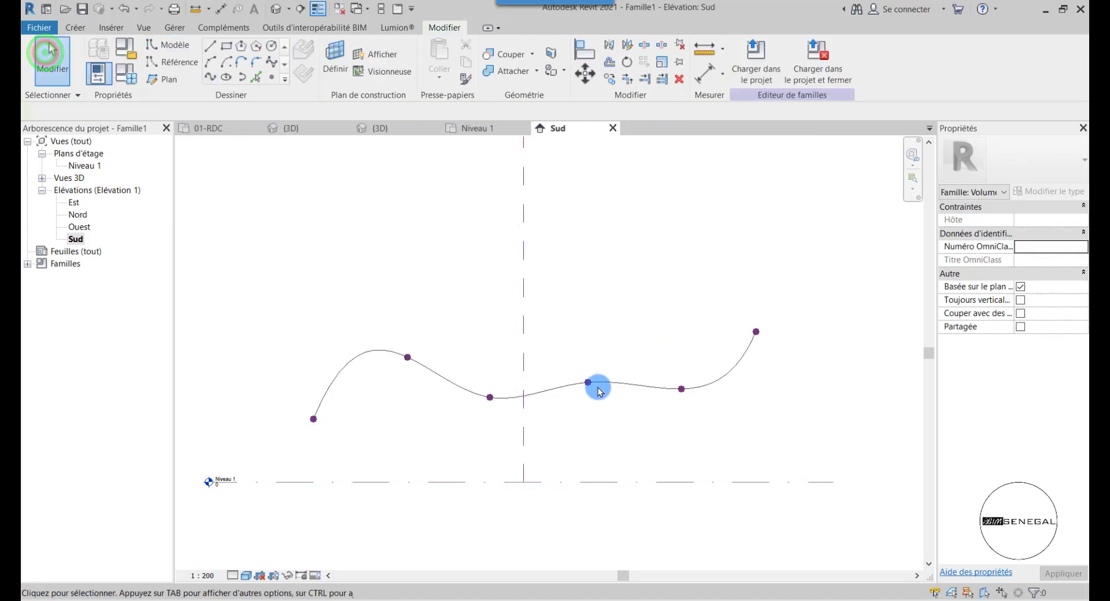
# Step: Raise the third and fourth points of the Avant spline, placing the third about 1724 cm above Niveau 1
pyautogui.click(606, 383)
pyautogui.scroll(2, 601, 394)
pyautogui.click(568, 349)
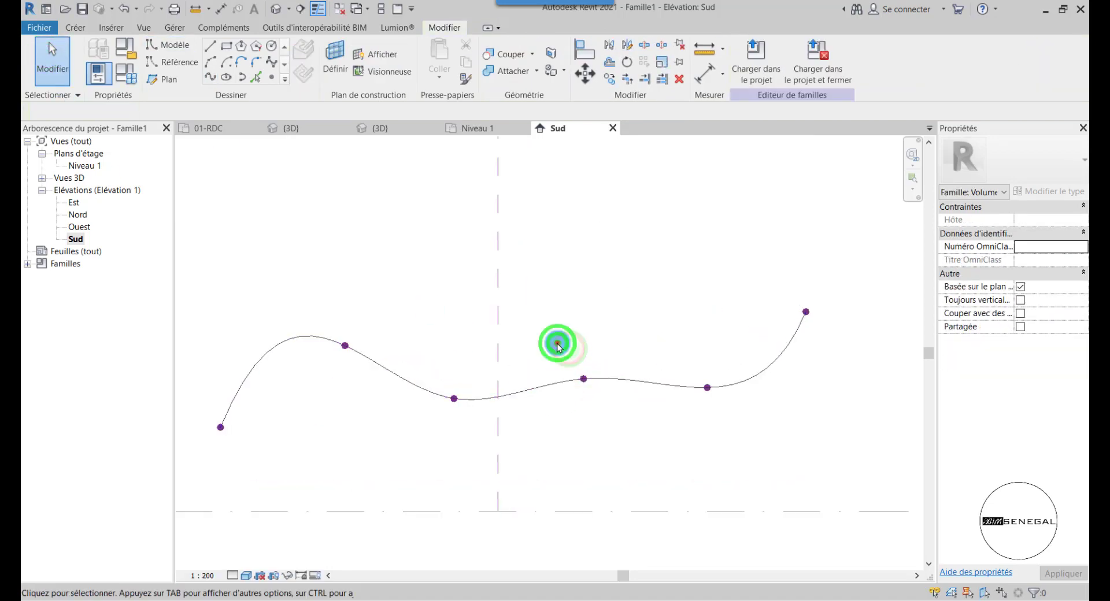
pyautogui.moveTo(558, 344); pyautogui.dragTo(578, 318)
pyautogui.scroll(-2, 573, 417)
pyautogui.click(483, 391)
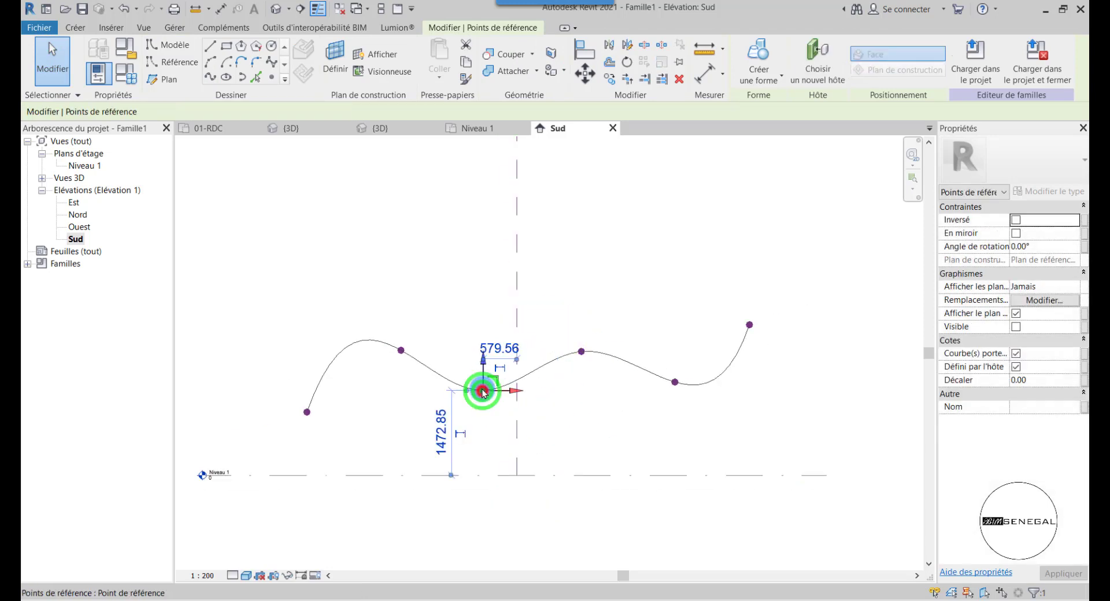
pyautogui.moveTo(482, 355); pyautogui.dragTo(482, 342)
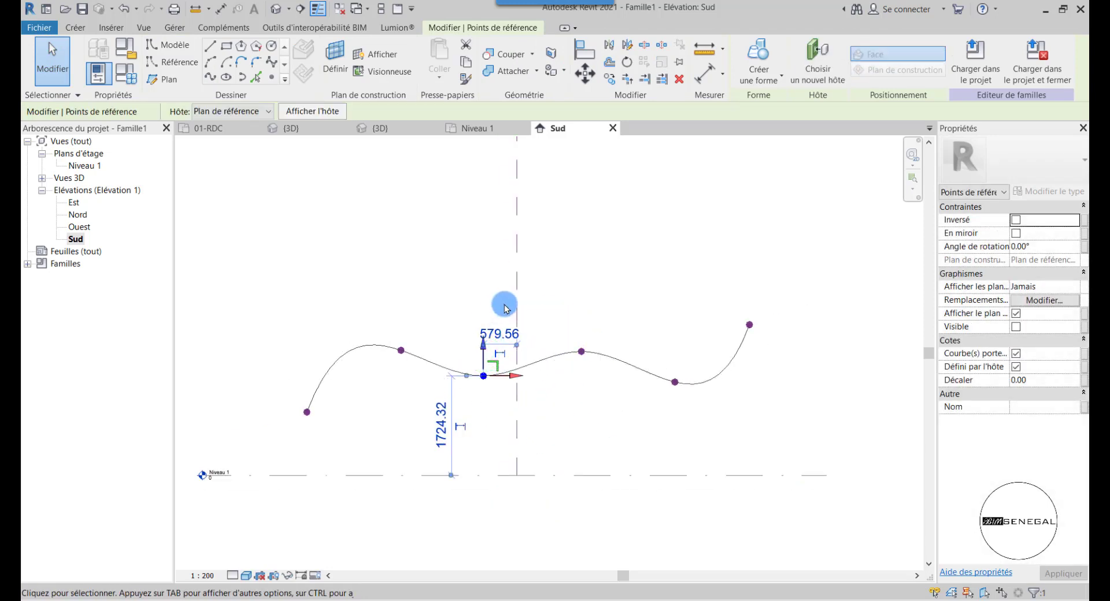
pyautogui.click(627, 263)
pyautogui.scroll(-1, 528, 493)
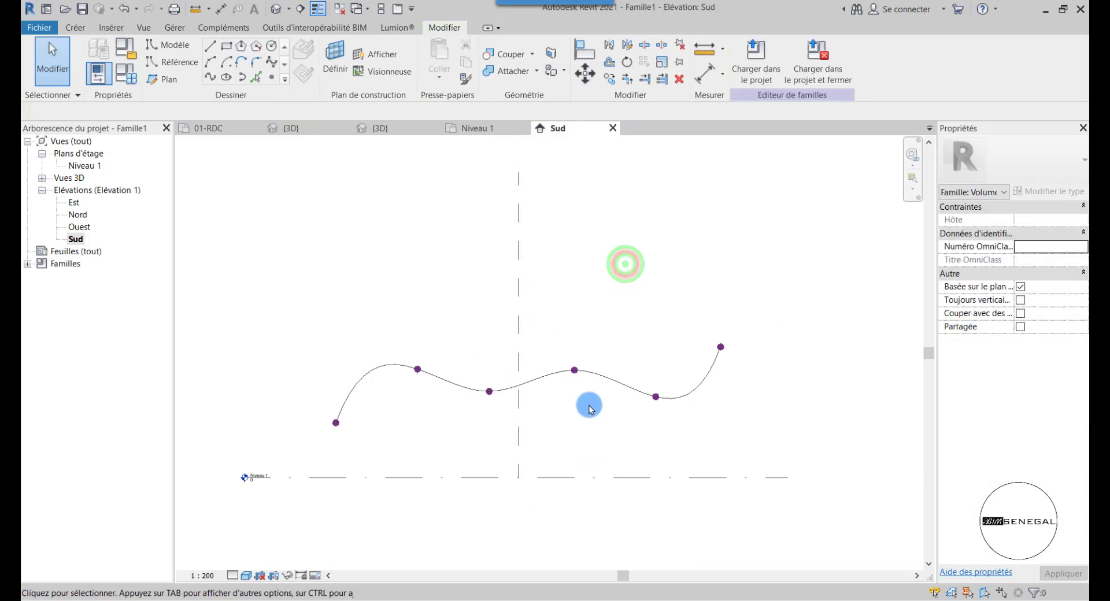
# Step: Draw a wavy five-point spline on the Centre (avant/arrière) reference plane, crossing the Avant spline in elevation
pyautogui.click(210, 79)
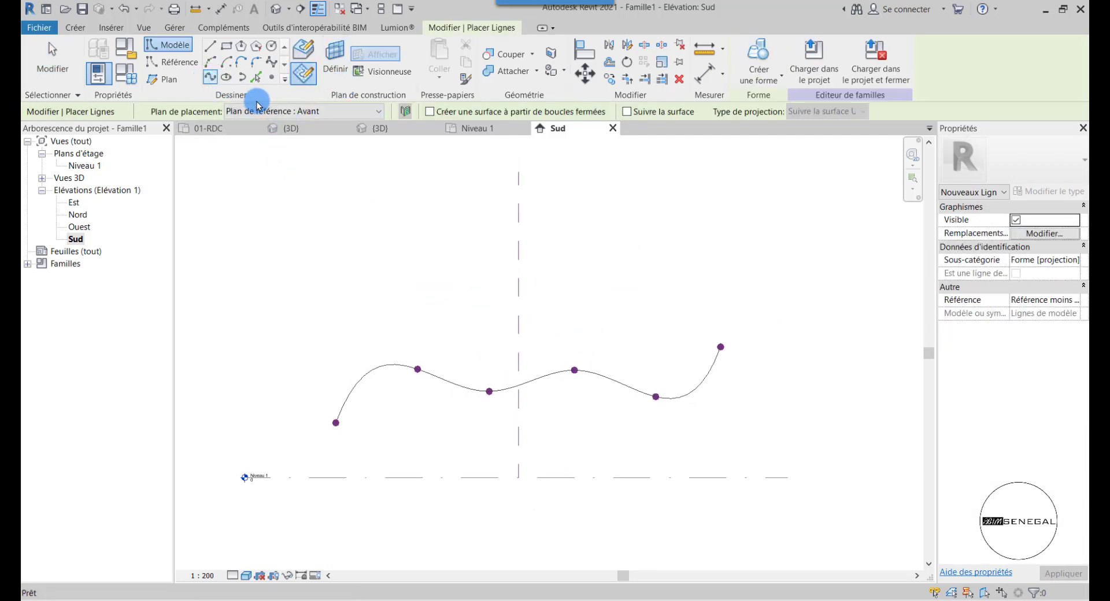
pyautogui.click(270, 108)
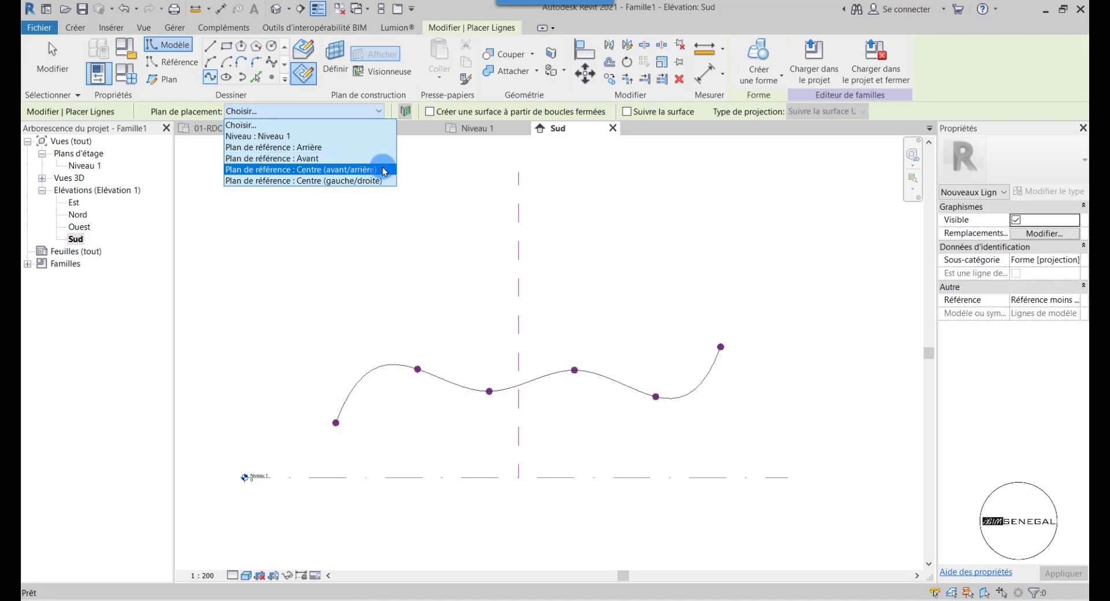
pyautogui.click(340, 171)
pyautogui.scroll(1, 545, 286)
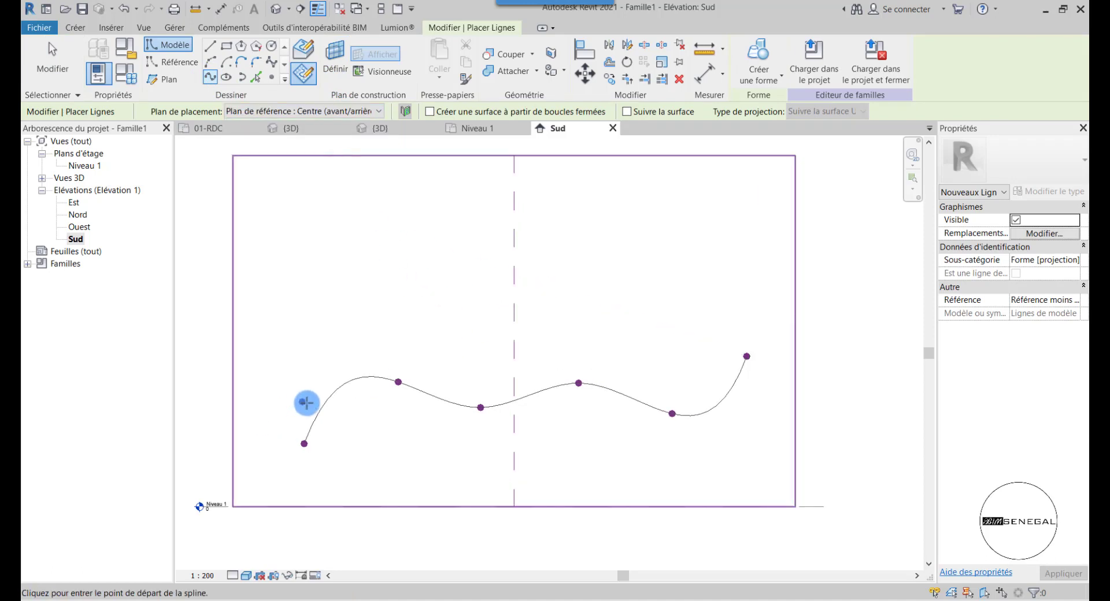
pyautogui.click(336, 426)
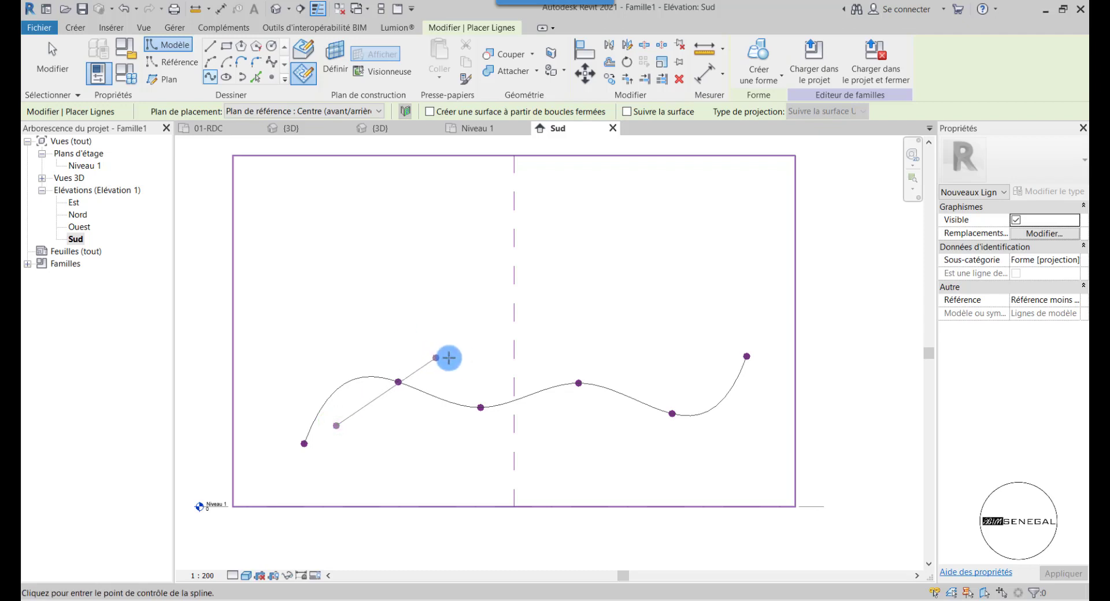
pyautogui.click(453, 358)
pyautogui.click(592, 412)
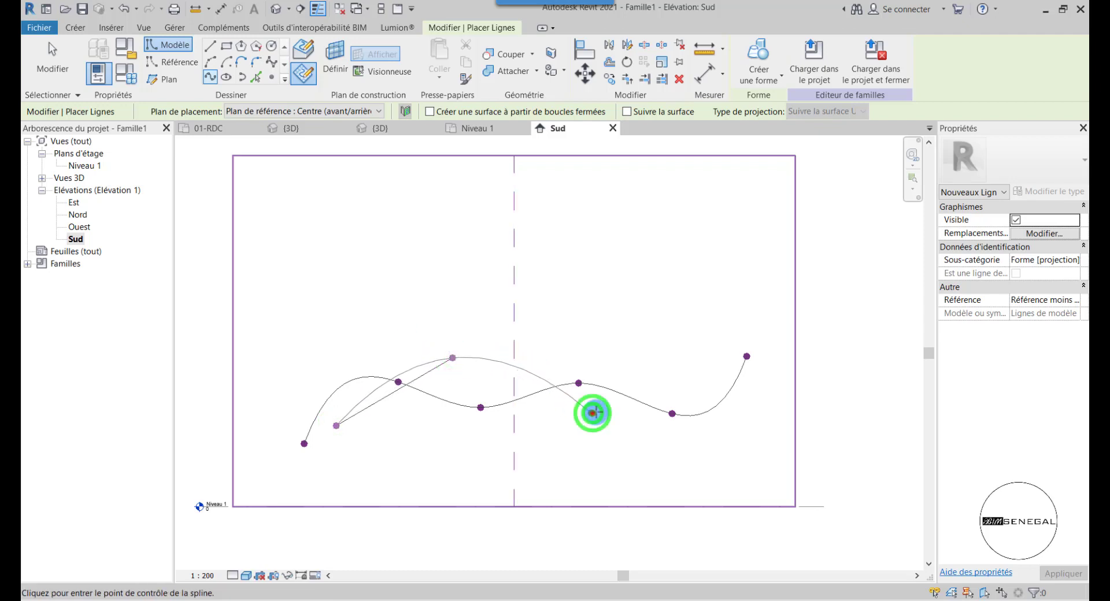
pyautogui.click(672, 357)
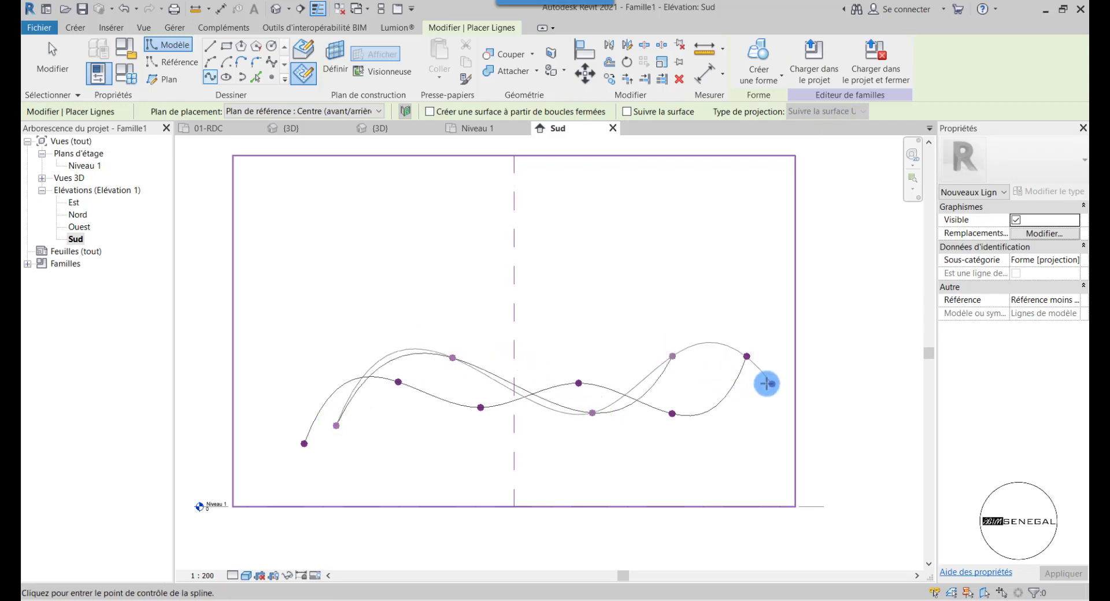
pyautogui.click(755, 381)
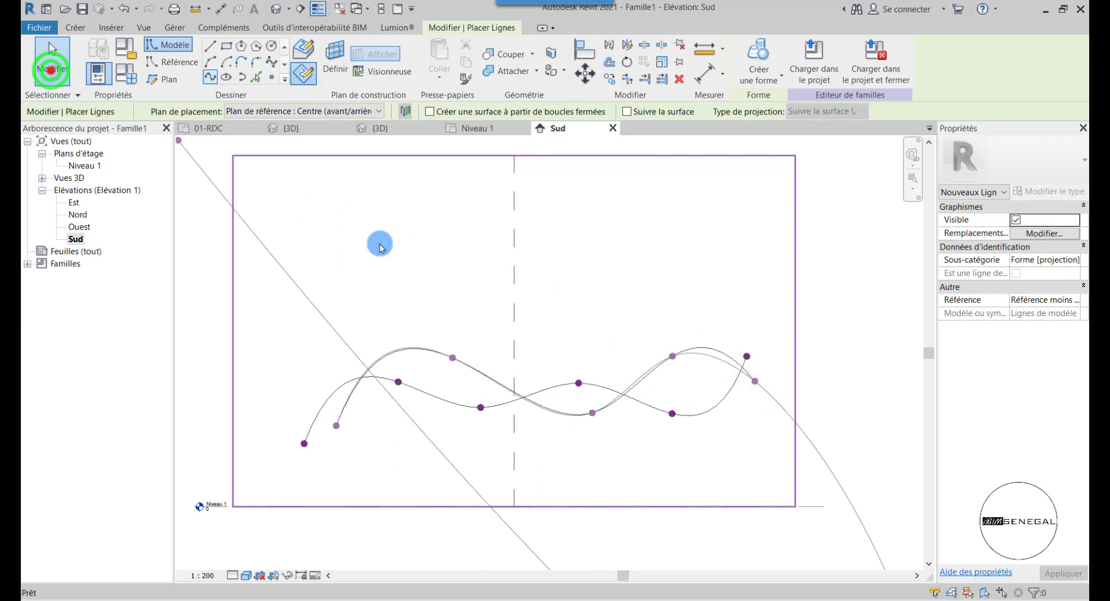
pyautogui.press('Escape')
pyautogui.press('Escape')
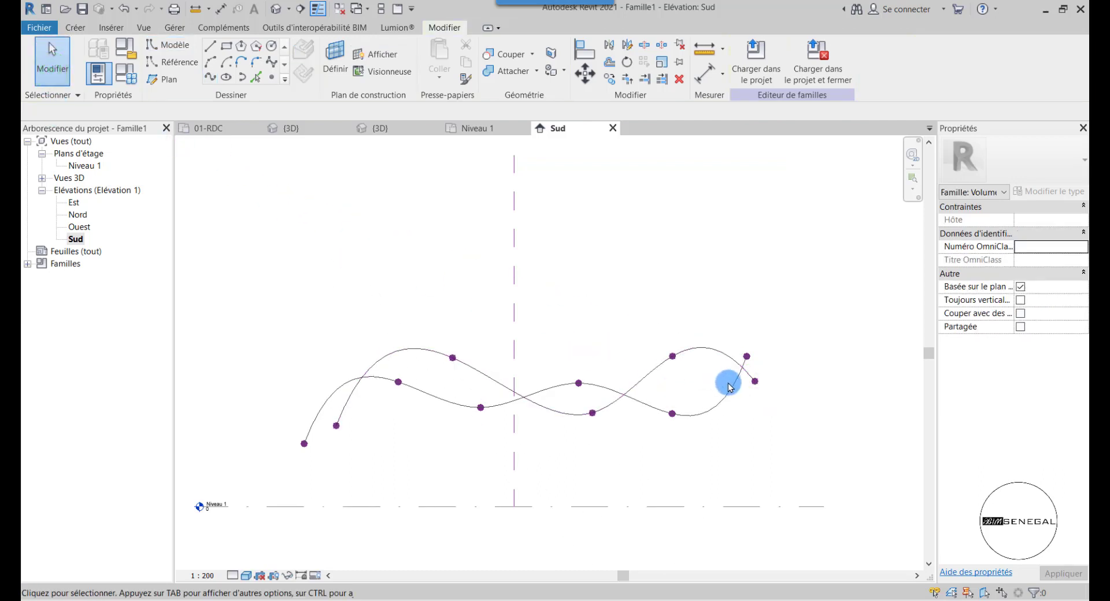
# Step: Draw a five-point spline on the Arrière reference plane, dipping first and waving opposite to the Centre spline
pyautogui.scroll(1, 743, 372)
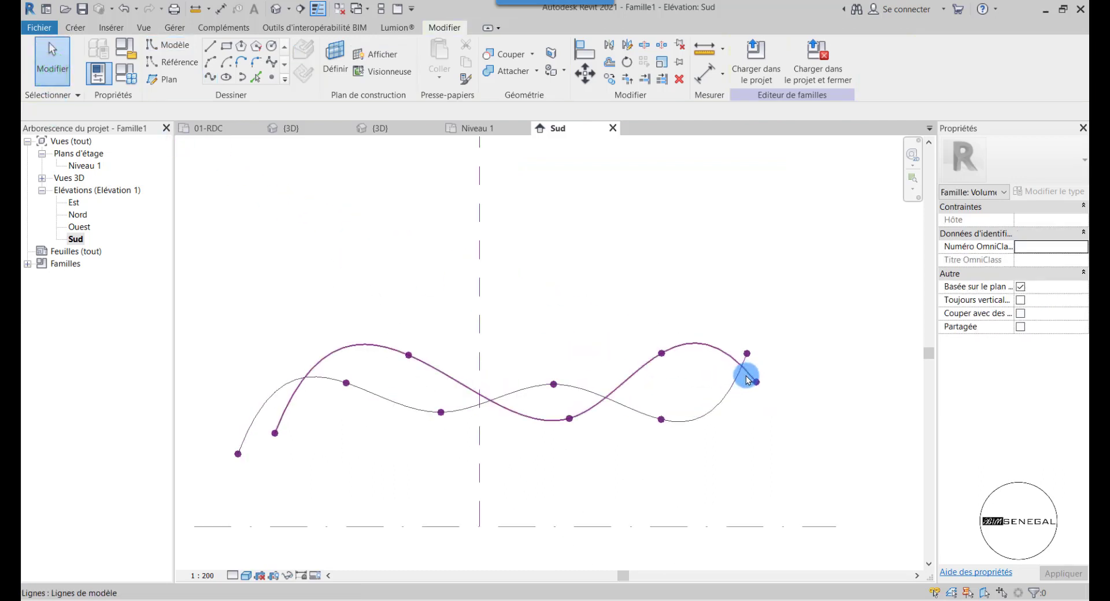
pyautogui.click(209, 79)
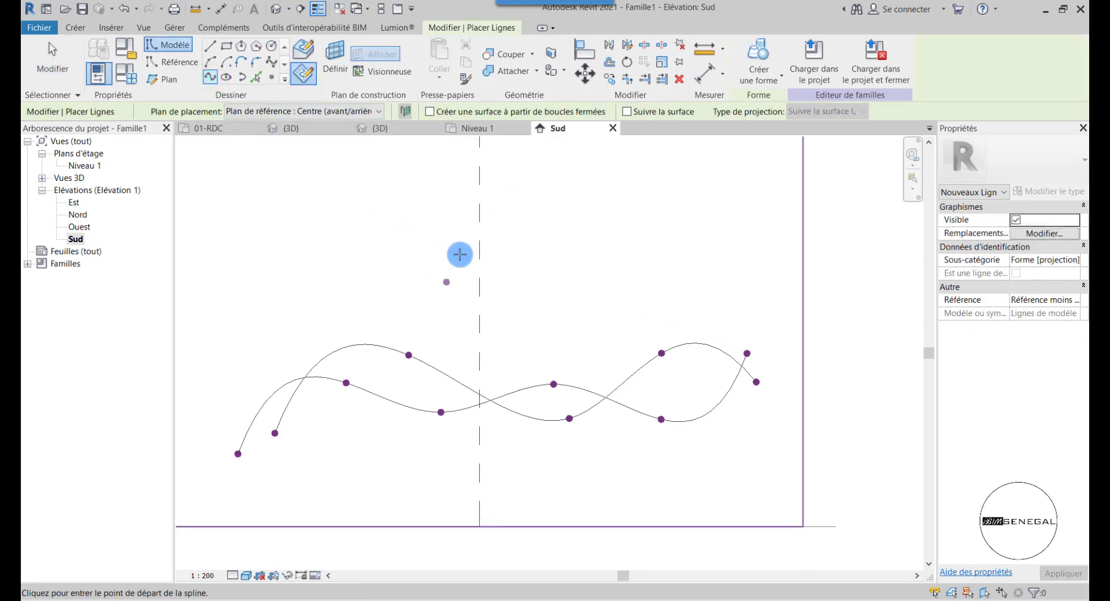
pyautogui.click(337, 115)
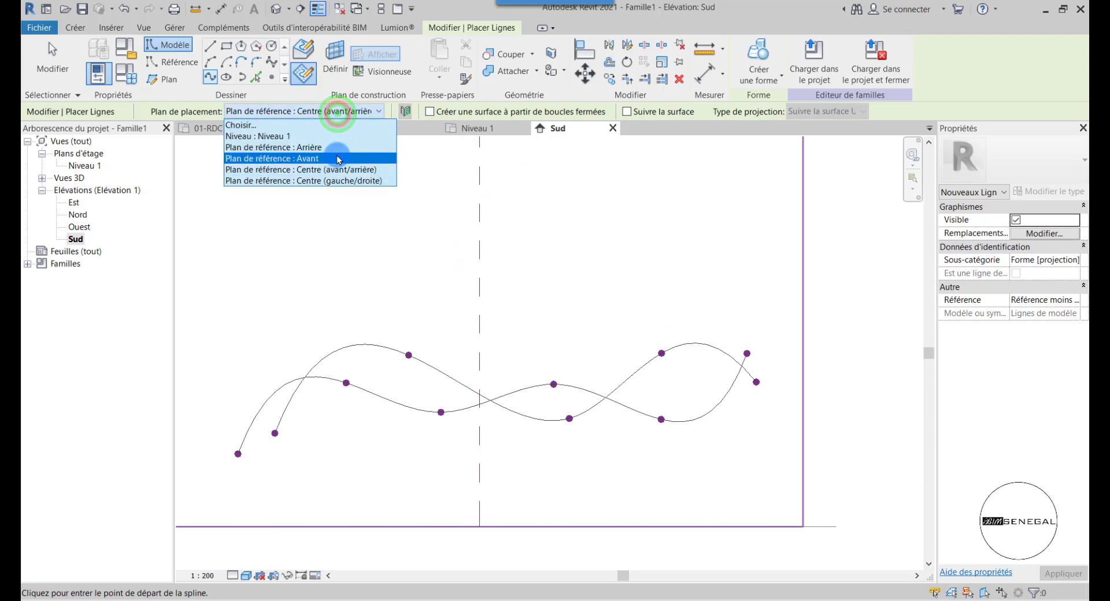
pyautogui.click(317, 149)
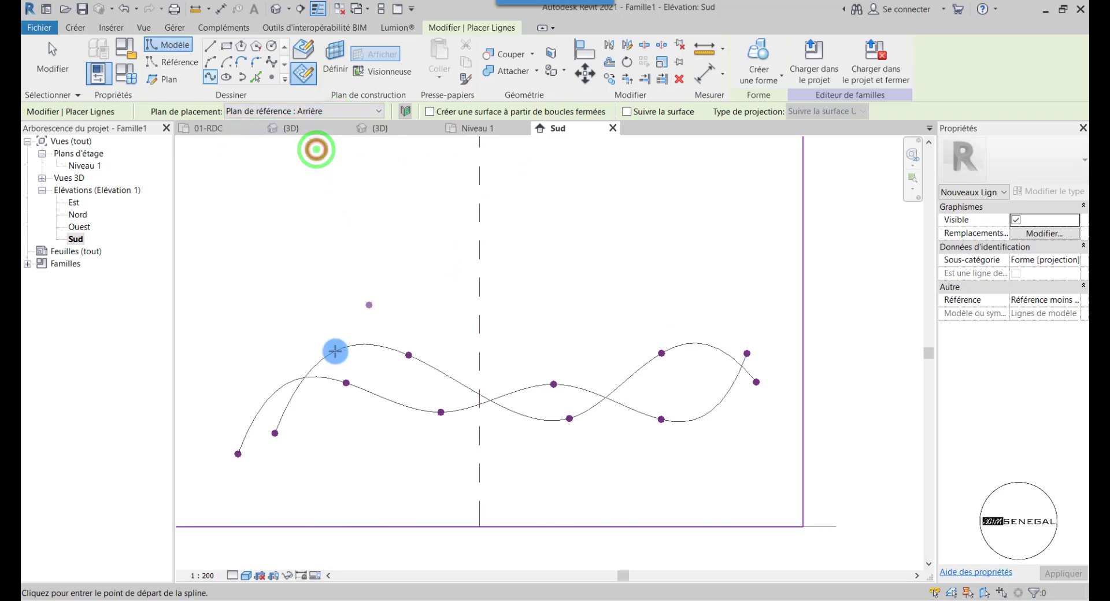
pyautogui.click(232, 399)
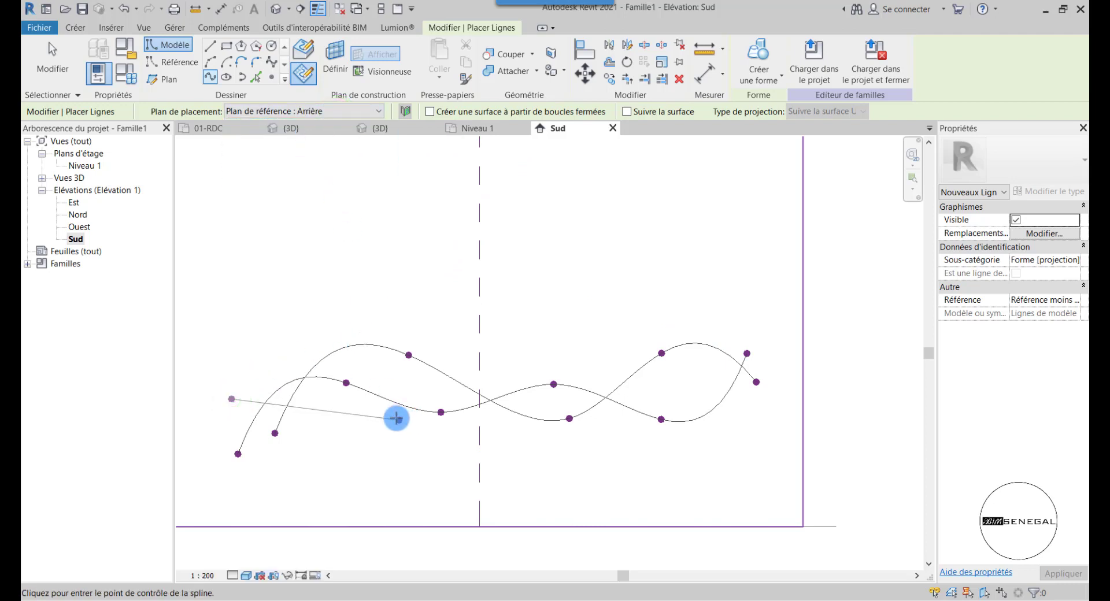
pyautogui.click(396, 418)
pyautogui.click(515, 351)
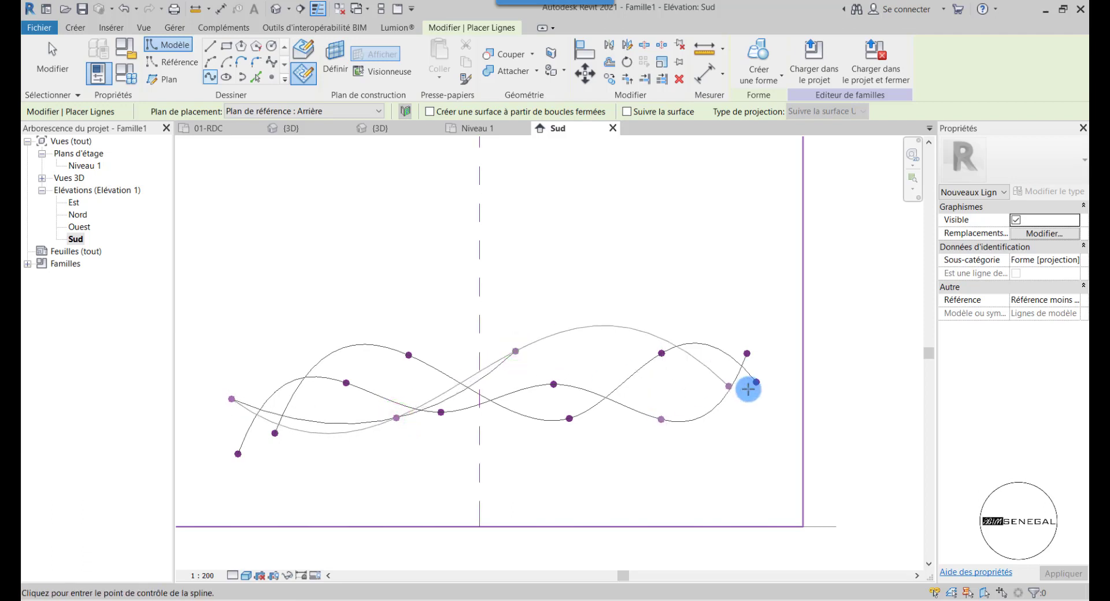
pyautogui.doubleClick(613, 425)
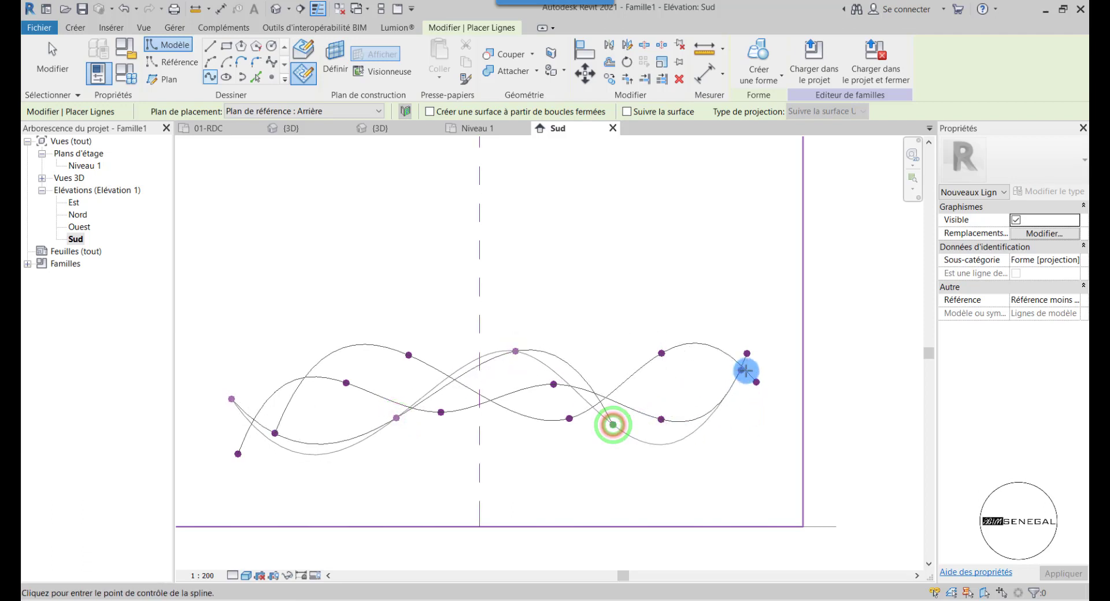
pyautogui.click(773, 369)
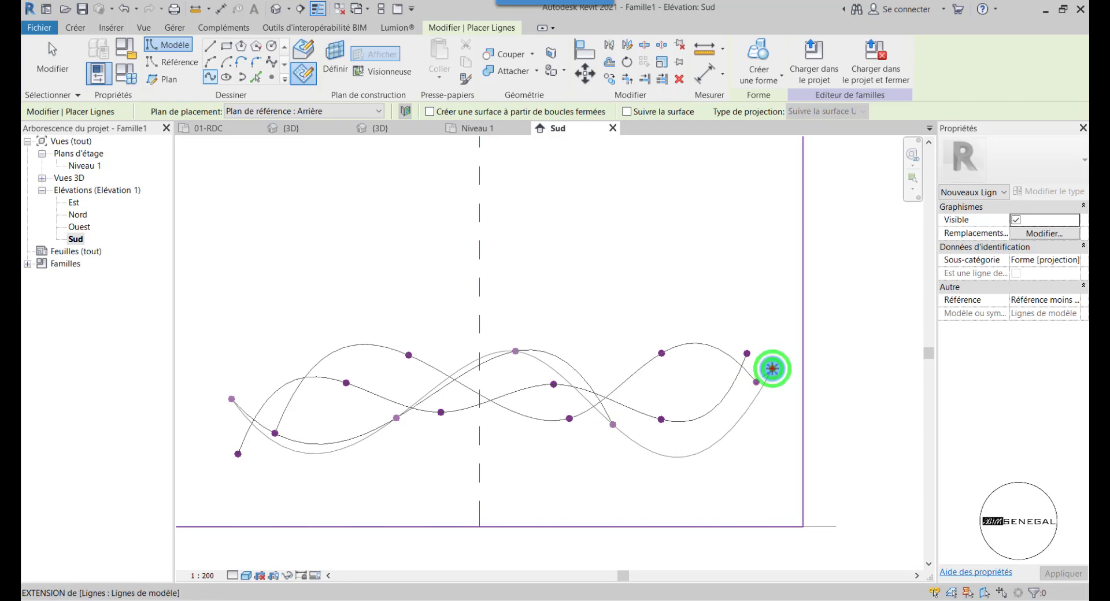
pyautogui.click(52, 56)
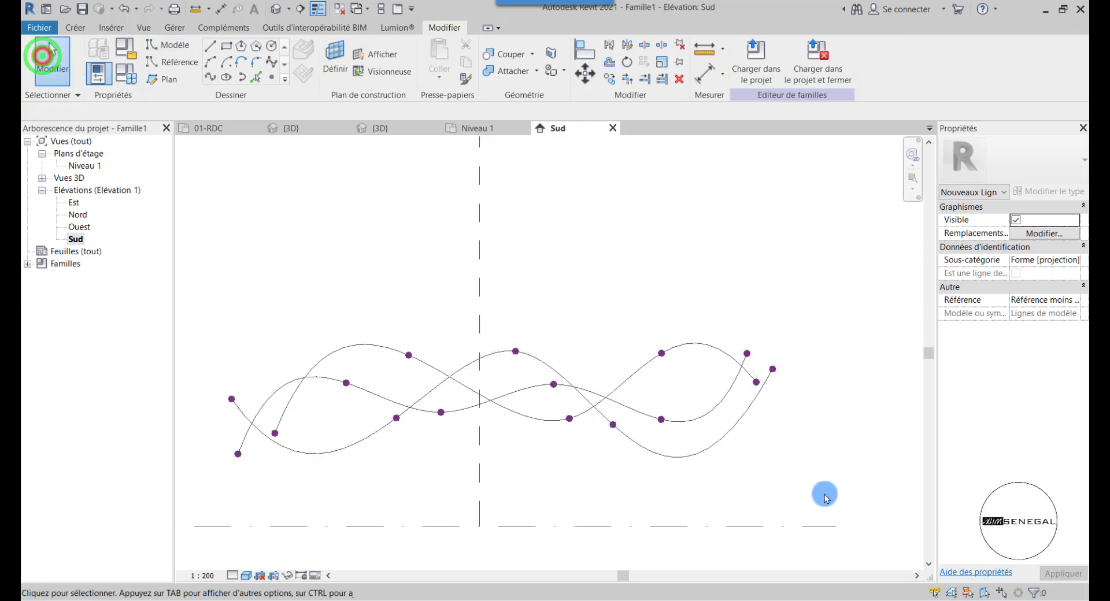
# Step: Move the fourth point of the Arrière spline to about 2836 cm right of the centre plane and 1971 cm above Niveau 1
pyautogui.click(677, 456)
pyautogui.click(615, 465)
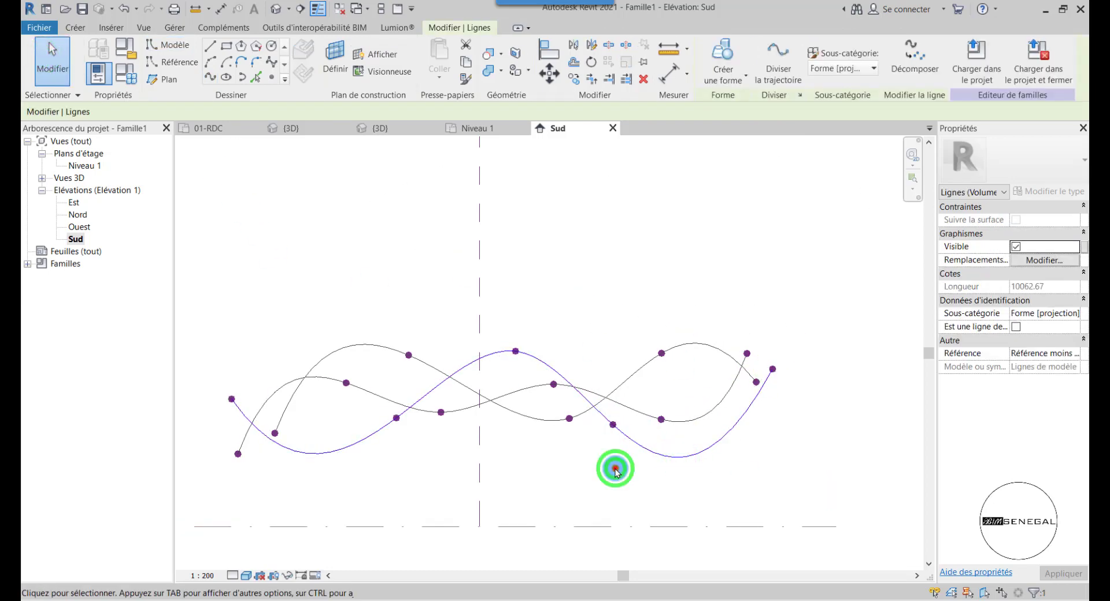
pyautogui.click(613, 425)
pyautogui.moveTo(648, 432); pyautogui.dragTo(666, 369)
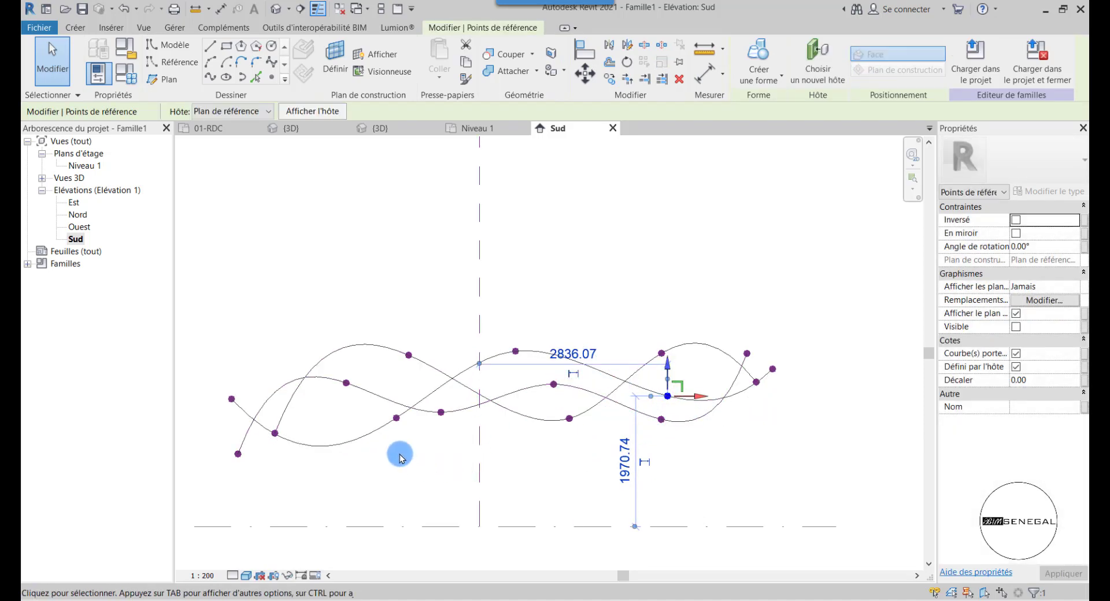
pyautogui.click(407, 280)
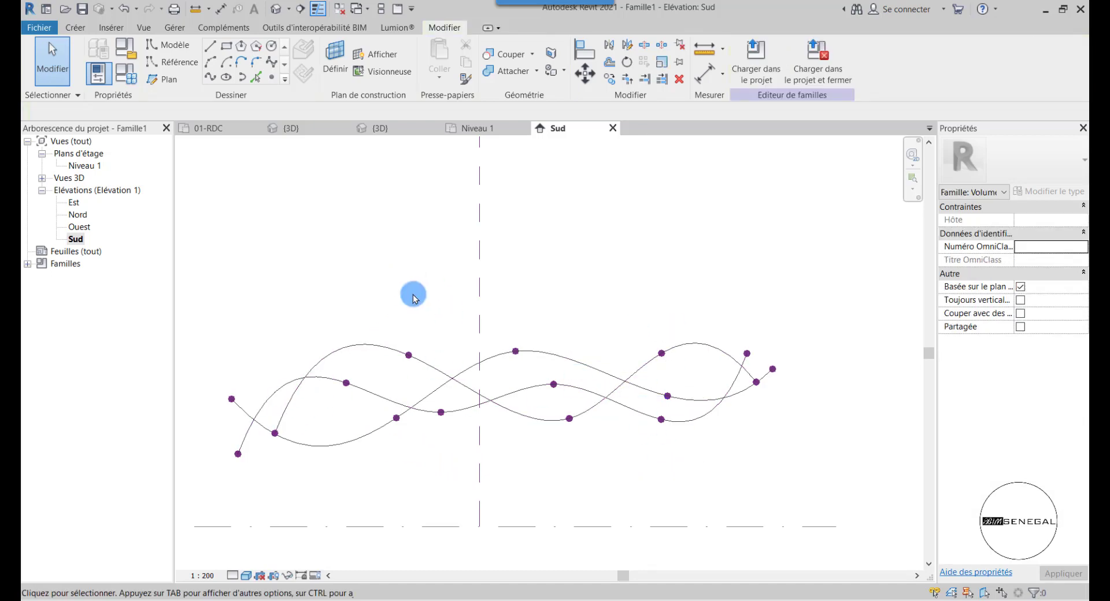
# Step: Switch to the mass family's 3D view with the three splines
pyautogui.click(374, 127)
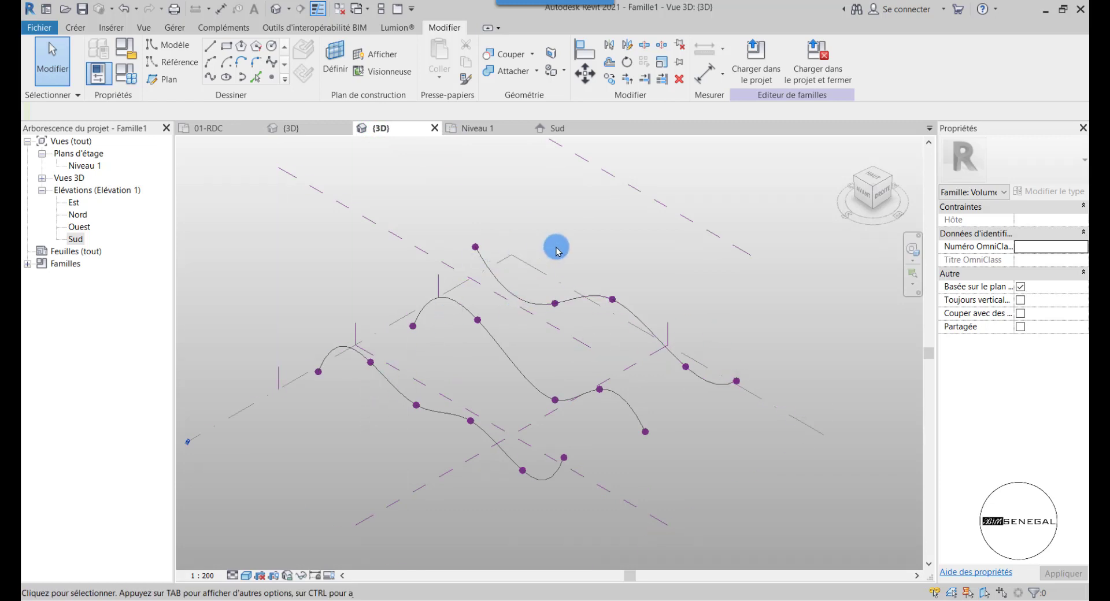
# Step: Create a solid form from the three splines on the Avant, Centre and Arrière planes
pyautogui.scroll(1, 558, 322)
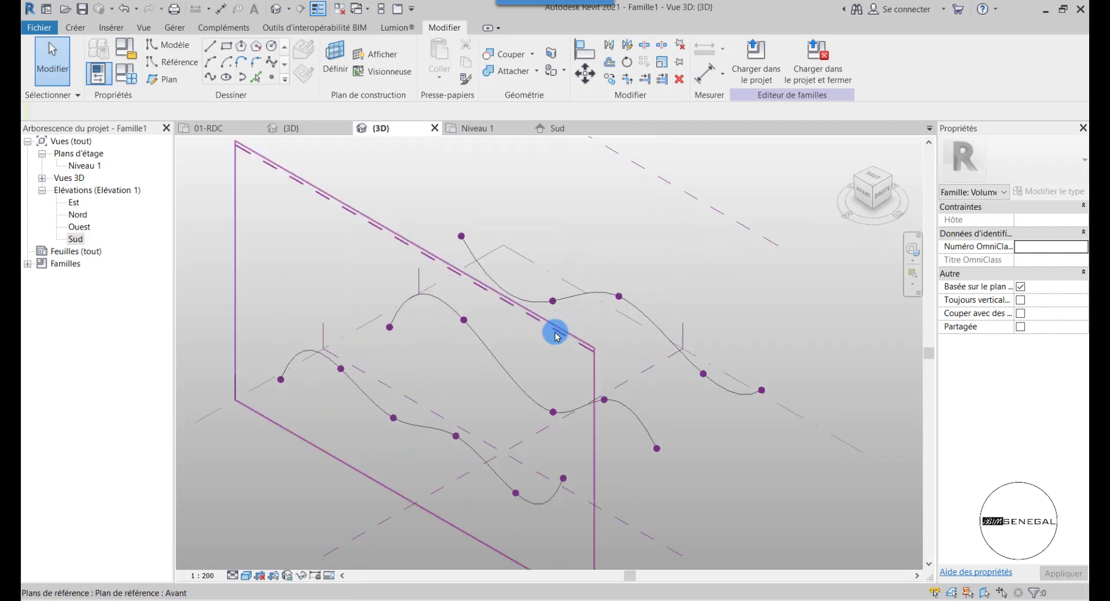
pyautogui.click(425, 433)
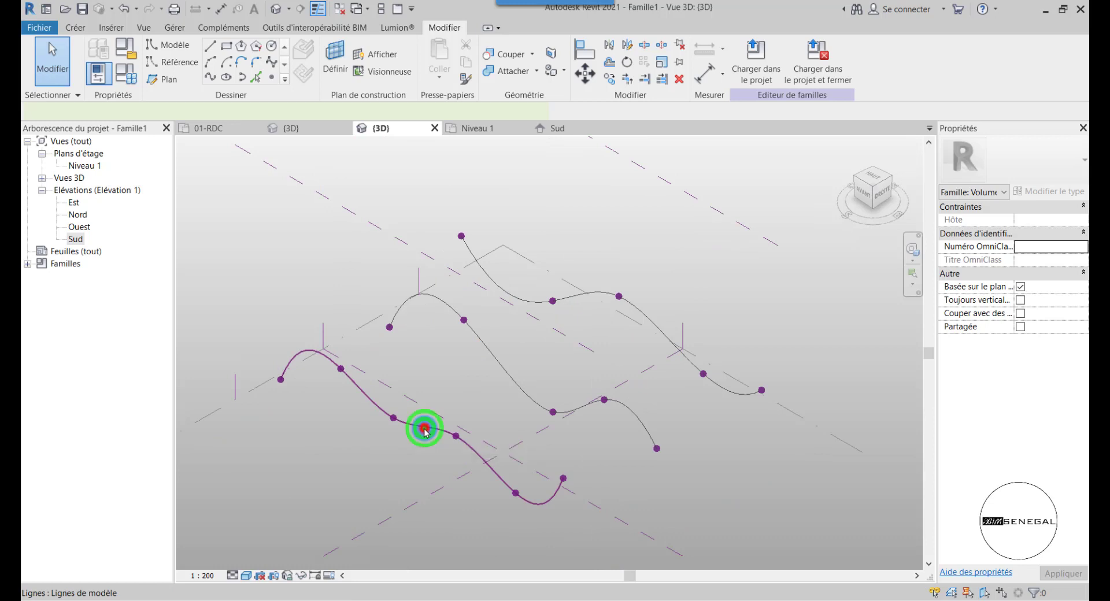
pyautogui.keyDown('ctrl'); pyautogui.click(655, 323); pyautogui.keyUp('ctrl')
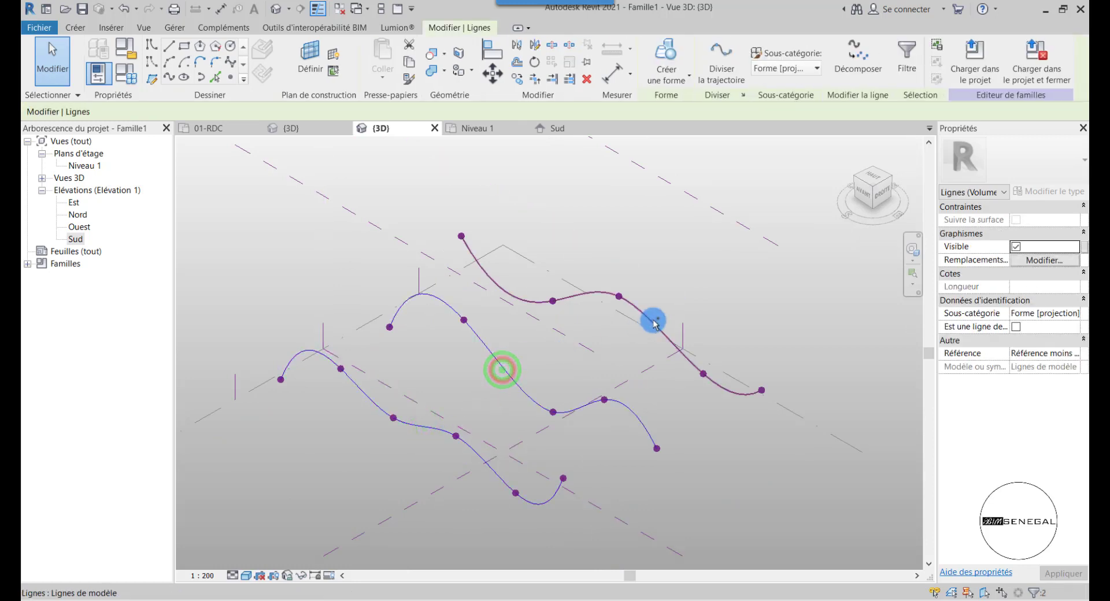
pyautogui.click(673, 76)
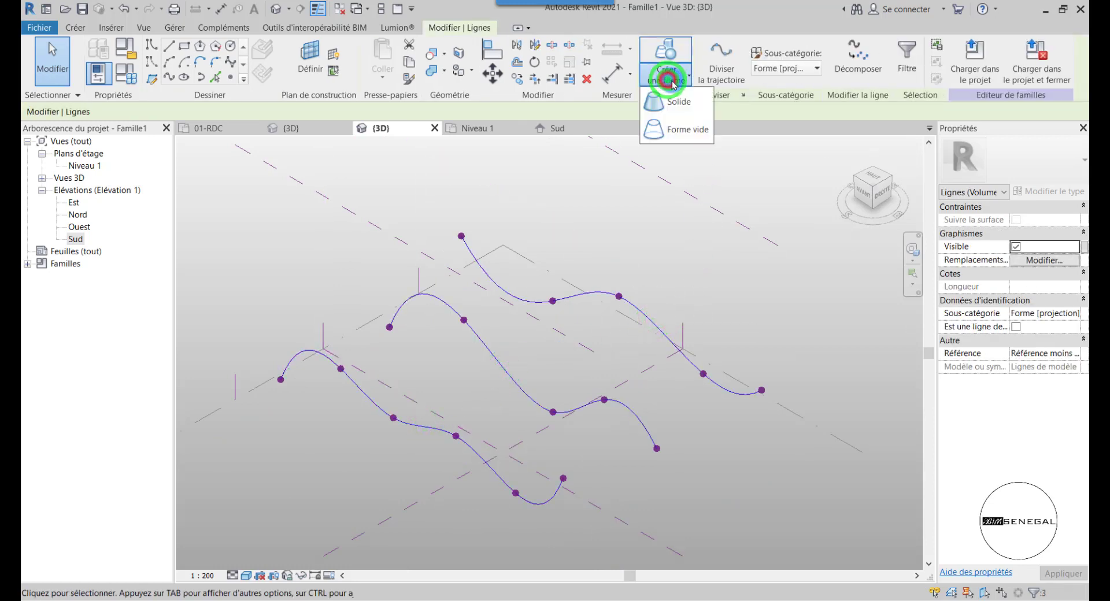
pyautogui.click(677, 112)
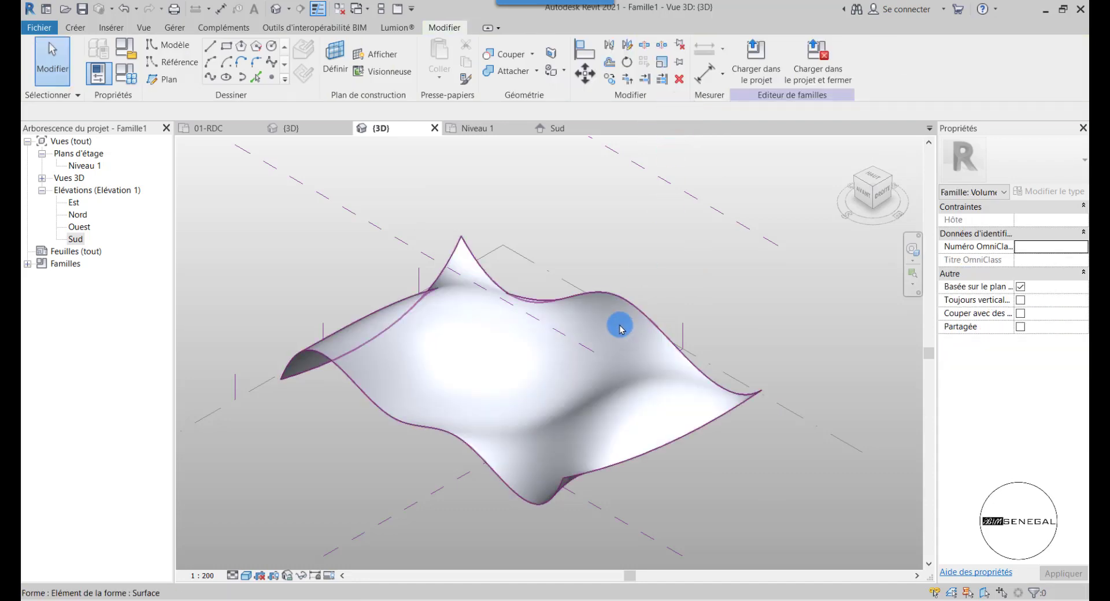
pyautogui.keyDown('shift'); pyautogui.moveTo(432, 405); pyautogui.dragTo(467, 480, button='middle'); pyautogui.keyUp('shift')
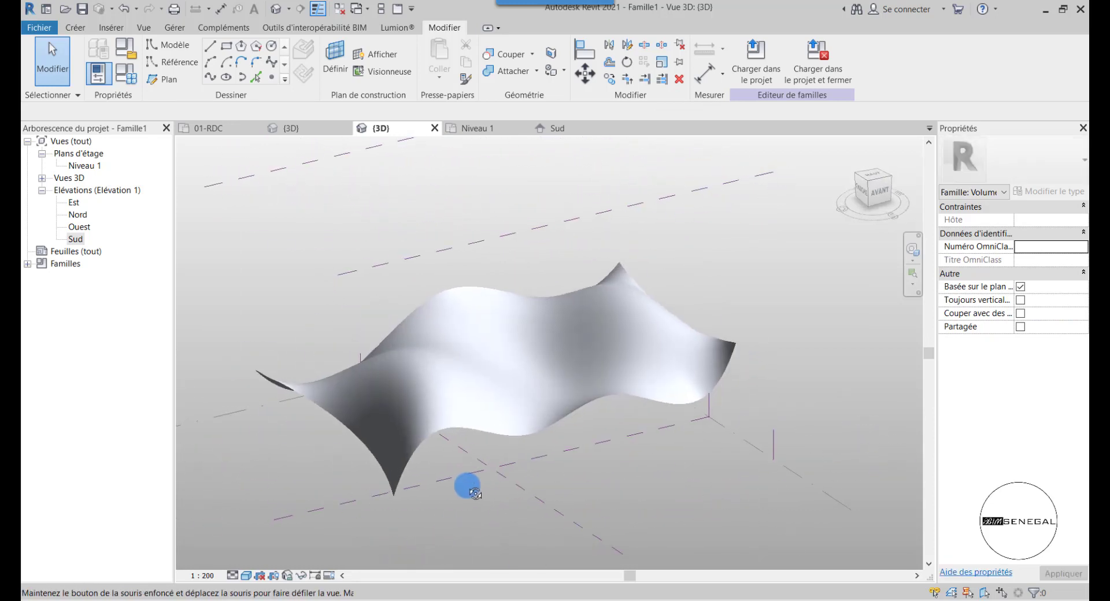
# Step: Turn on X-ray display for the wavy form to expose its profiles and control points
pyautogui.click(483, 412)
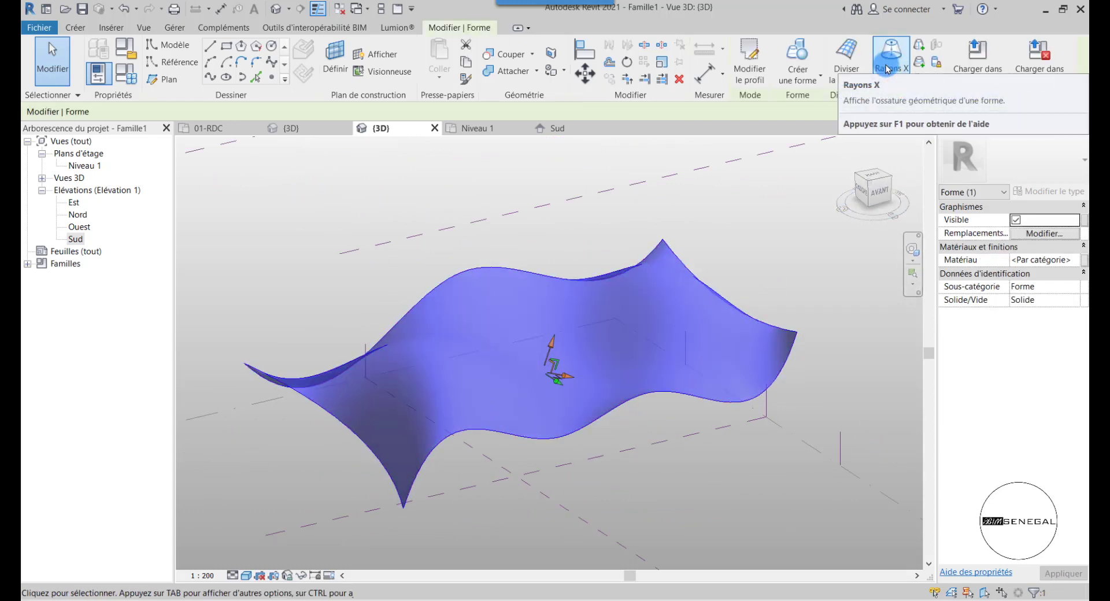
pyautogui.click(888, 69)
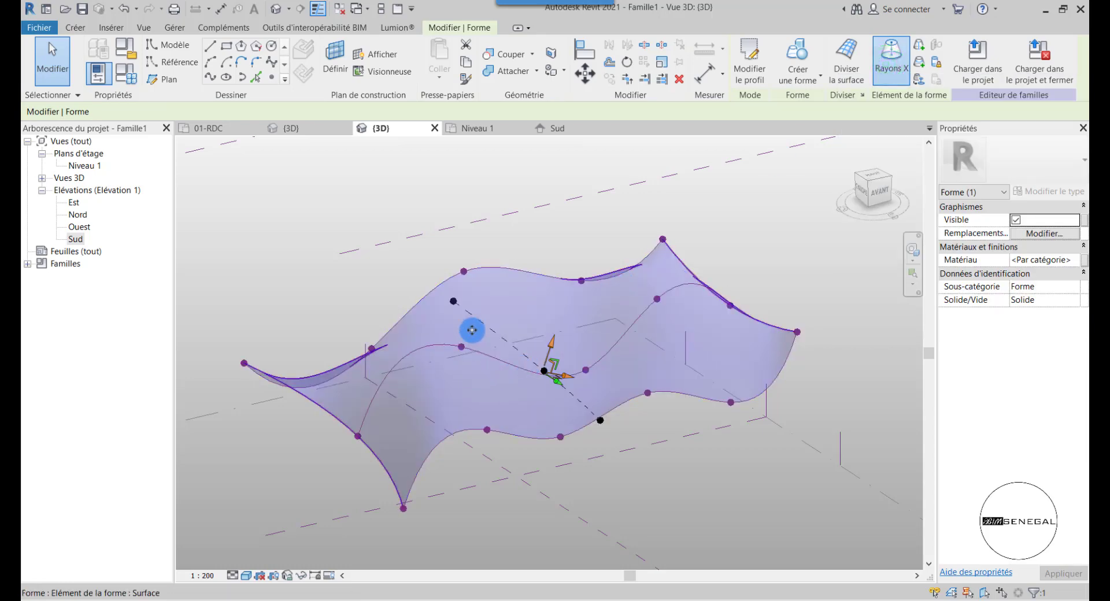
pyautogui.click(389, 290)
pyautogui.click(462, 348)
pyautogui.click(381, 273)
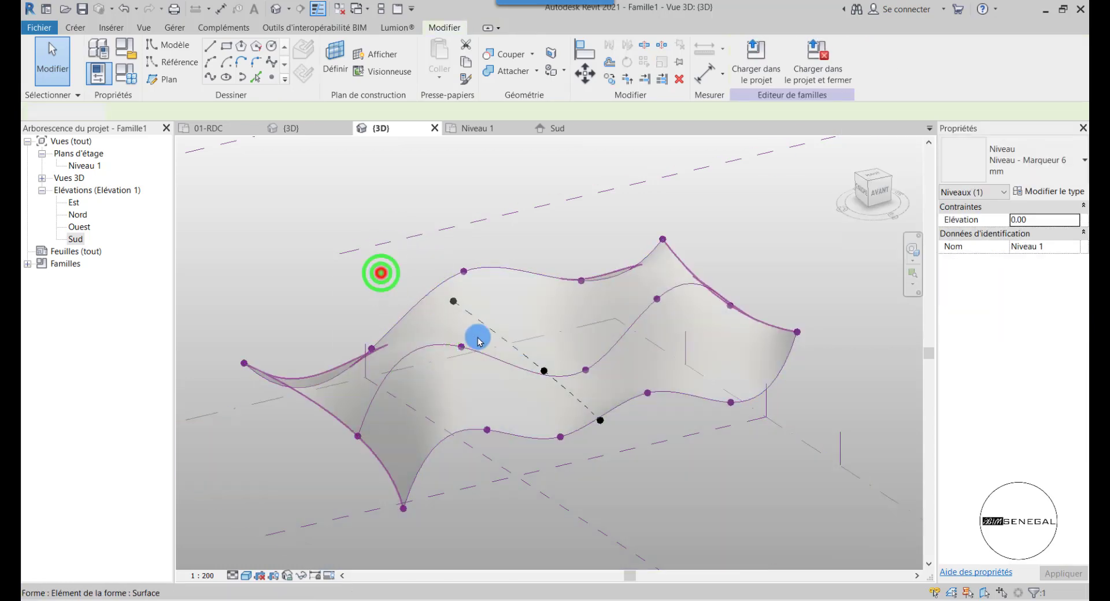
# Step: Select individual control points on the form's central profile and examine their shape controls from several angles
pyautogui.click(532, 368)
pyautogui.keyDown('shift'); pyautogui.moveTo(503, 280); pyautogui.dragTo(460, 299, button='middle'); pyautogui.keyUp('shift')
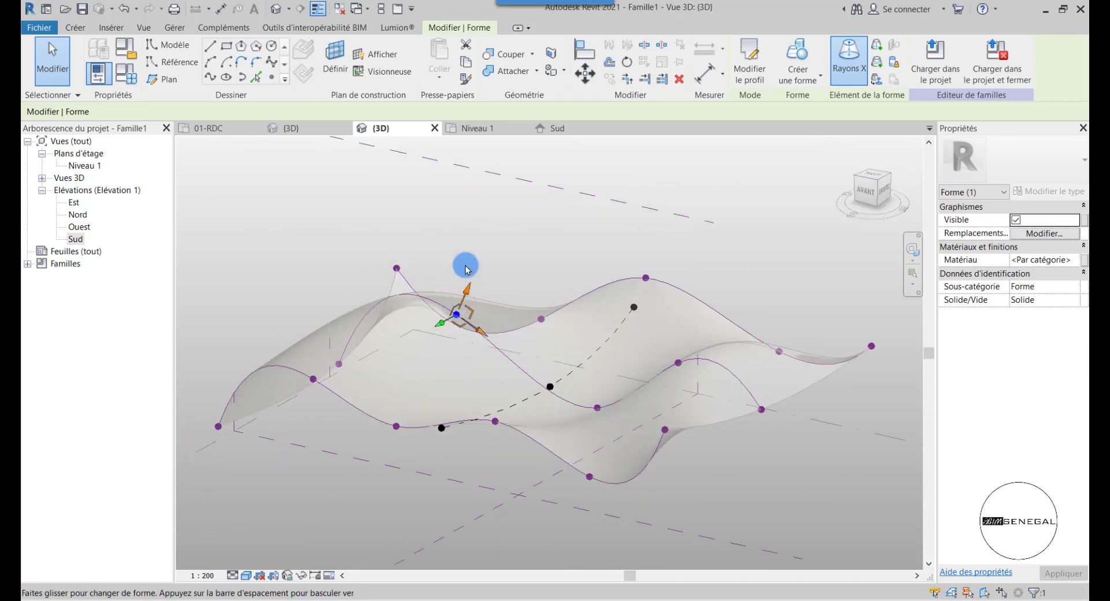
pyautogui.click(472, 243)
pyautogui.click(459, 317)
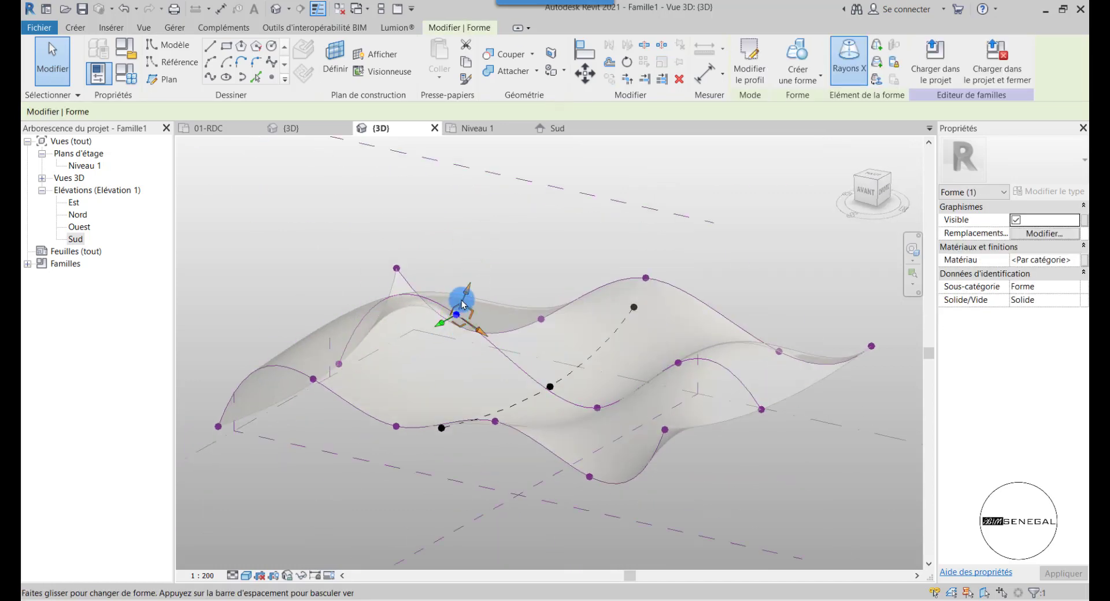
pyautogui.keyDown('shift'); pyautogui.moveTo(409, 322); pyautogui.dragTo(602, 392, button='middle'); pyautogui.keyUp('shift')
pyautogui.click(706, 321)
pyautogui.click(600, 394)
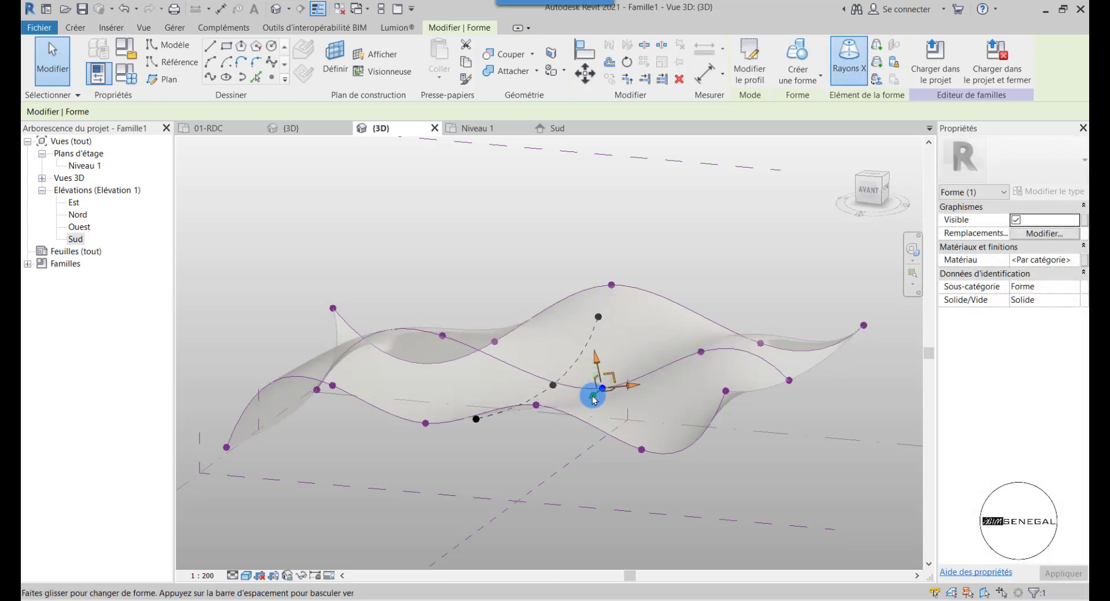
pyautogui.click(585, 398)
pyautogui.keyDown('shift'); pyautogui.moveTo(568, 438); pyautogui.dragTo(428, 468, button='middle'); pyautogui.keyUp('shift')
pyautogui.click(523, 278)
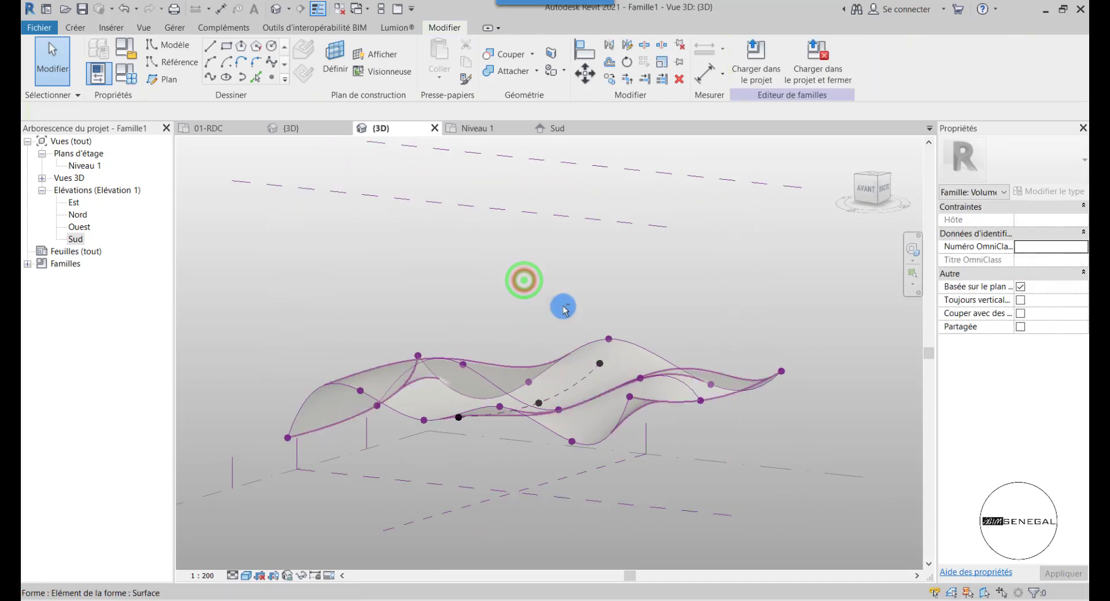
# Step: Turn off X-ray display for the form and view the plain surface from the front
pyautogui.click(570, 354)
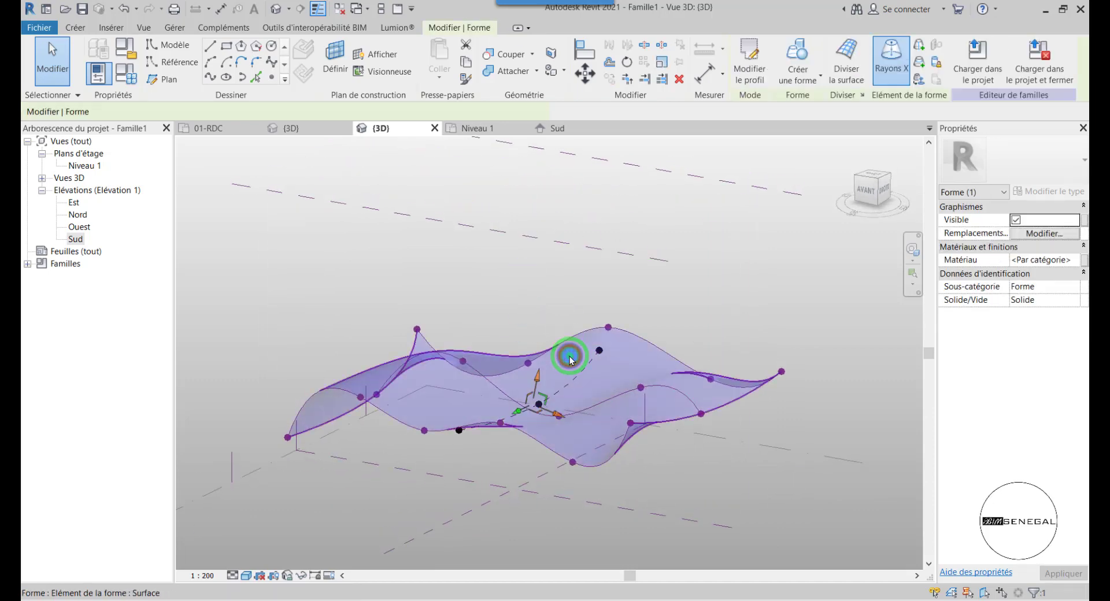
pyautogui.click(892, 69)
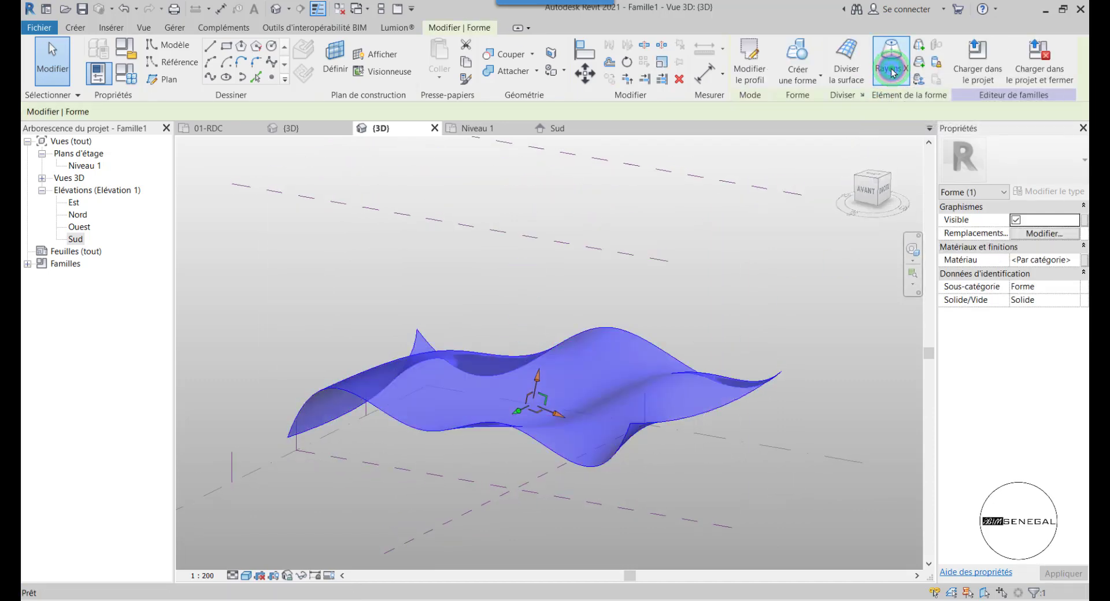
pyautogui.click(663, 241)
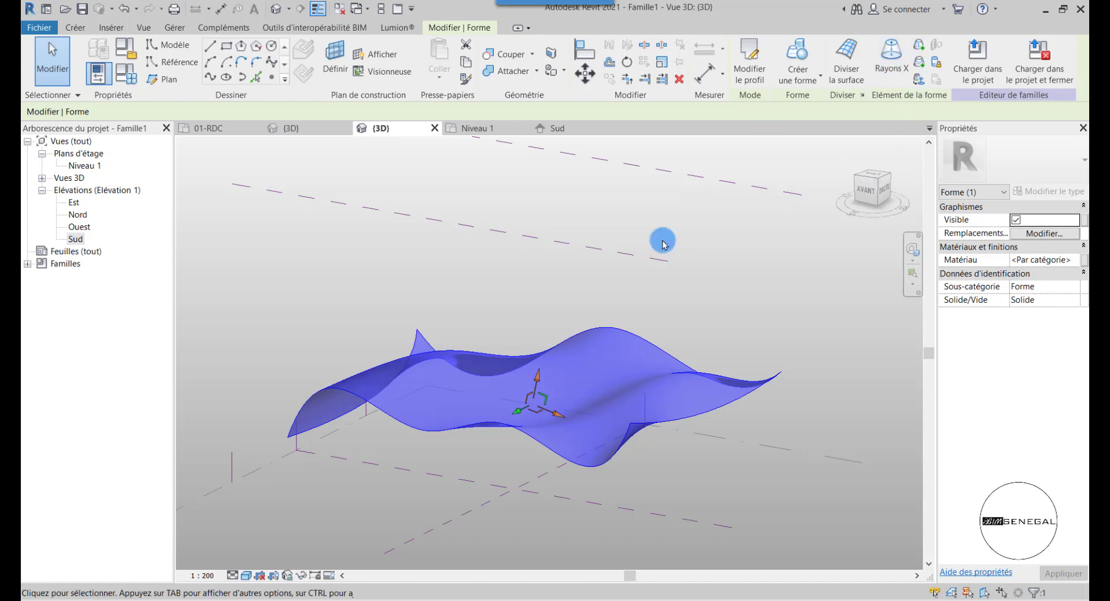
pyautogui.keyDown('shift'); pyautogui.moveTo(323, 329); pyautogui.dragTo(723, 380, button='middle'); pyautogui.keyUp('shift')
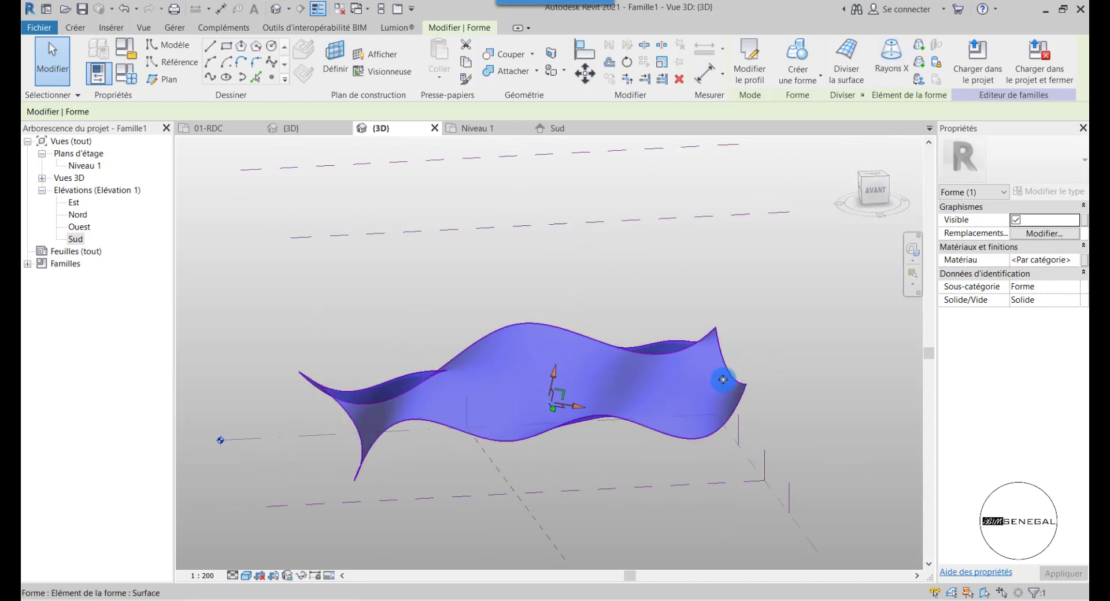
# Step: Create a new project from the ESQUISSE 3D template
pyautogui.click(45, 28)
pyautogui.click(111, 87)
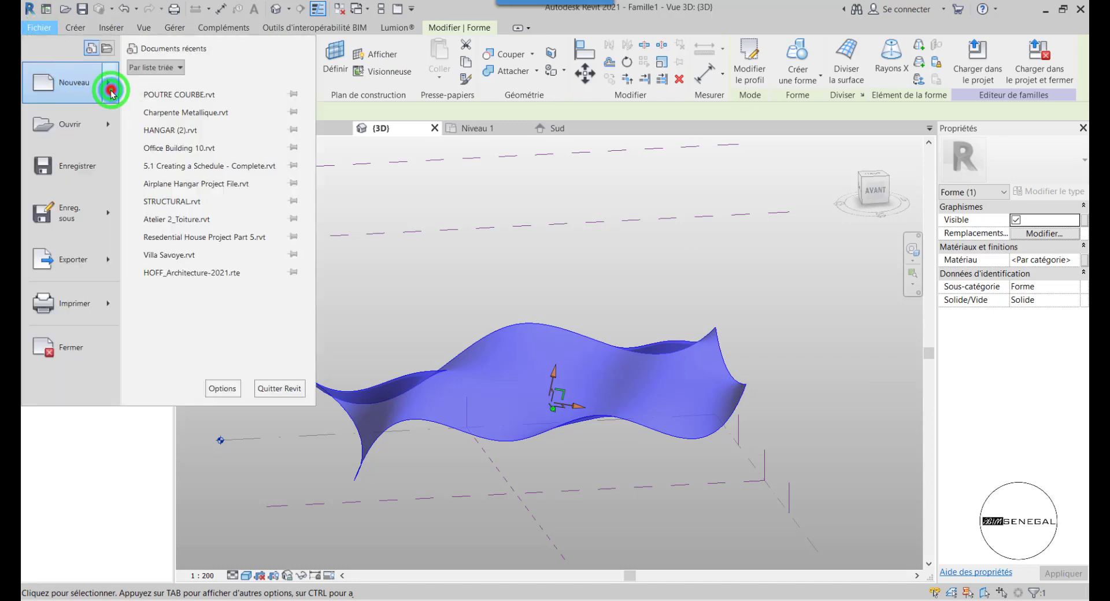
pyautogui.click(171, 88)
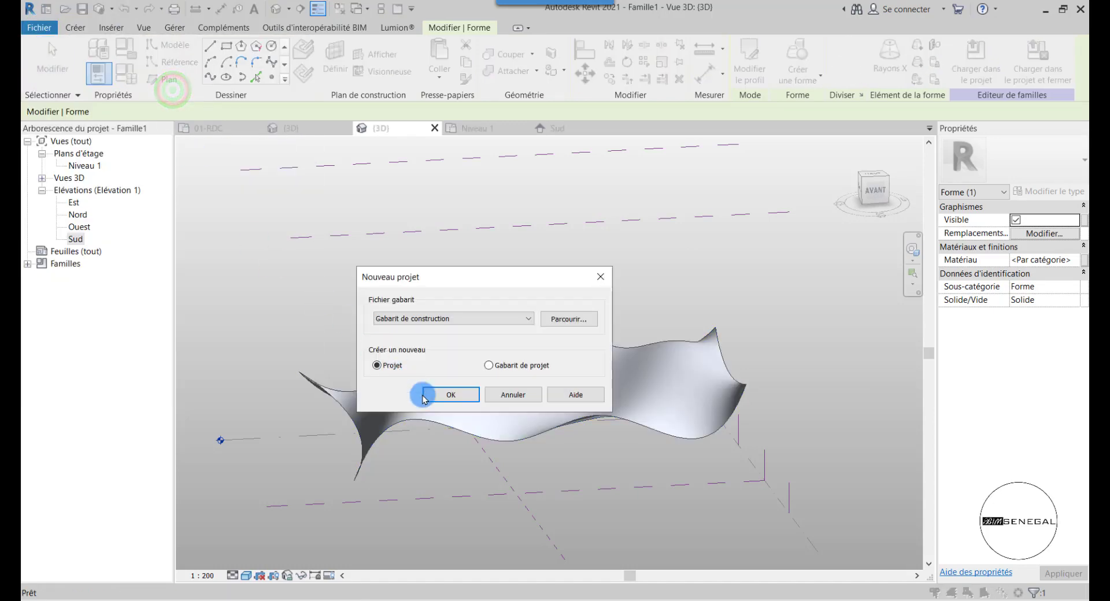
pyautogui.click(474, 319)
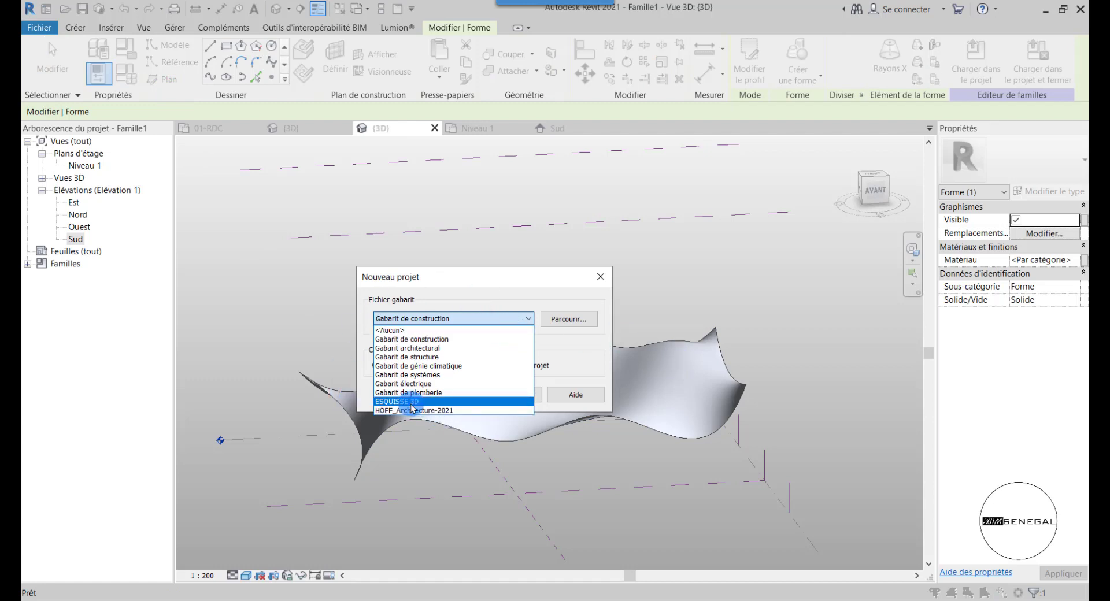
pyautogui.click(412, 402)
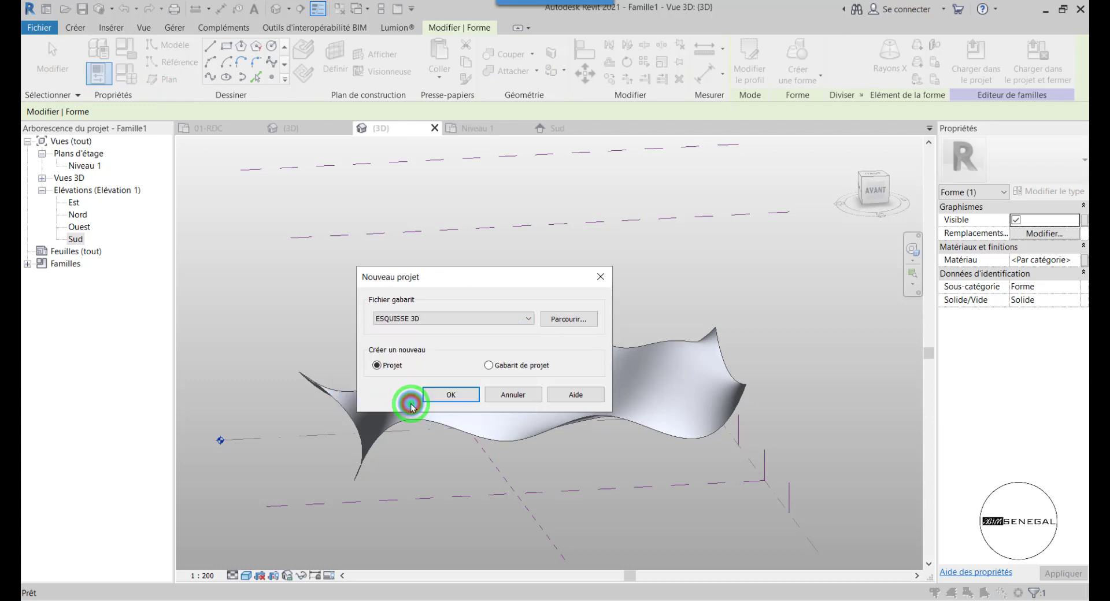
pyautogui.click(441, 395)
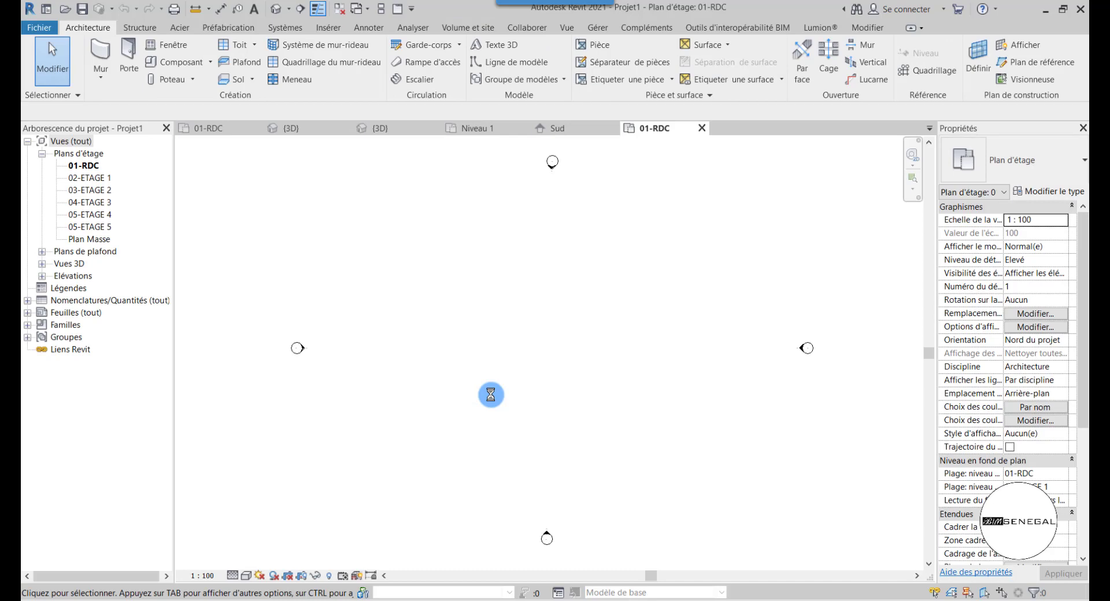
# Step: Return to the mass family's 3D view and load the family into Projet1, dismissing the mass display notice
pyautogui.click(564, 127)
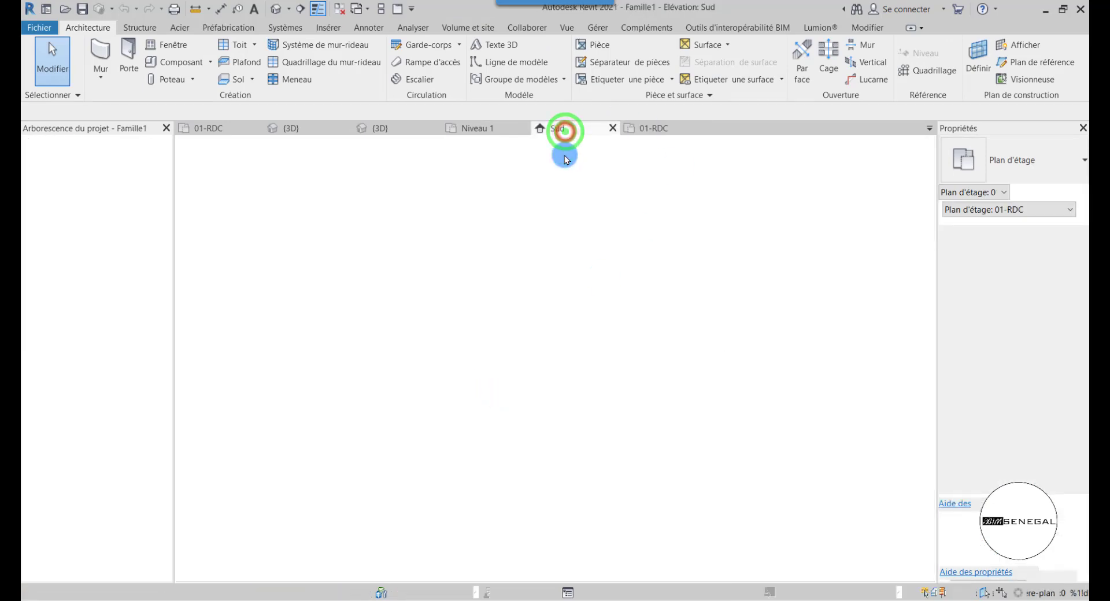
pyautogui.click(376, 126)
pyautogui.keyDown('shift'); pyautogui.moveTo(404, 198); pyautogui.dragTo(450, 383, button='middle'); pyautogui.keyUp('shift')
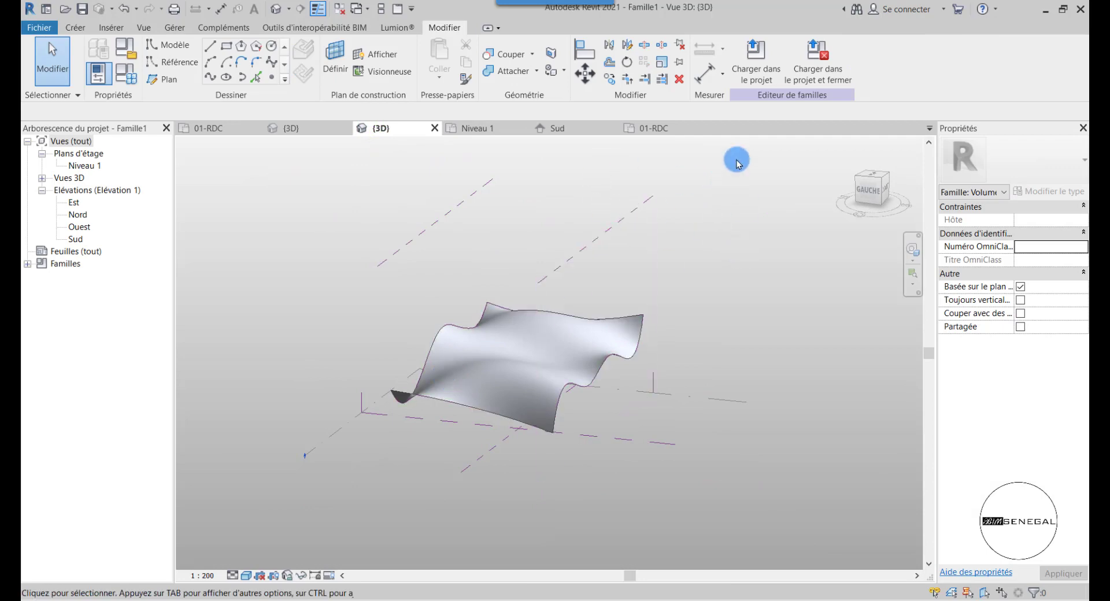
pyautogui.click(757, 76)
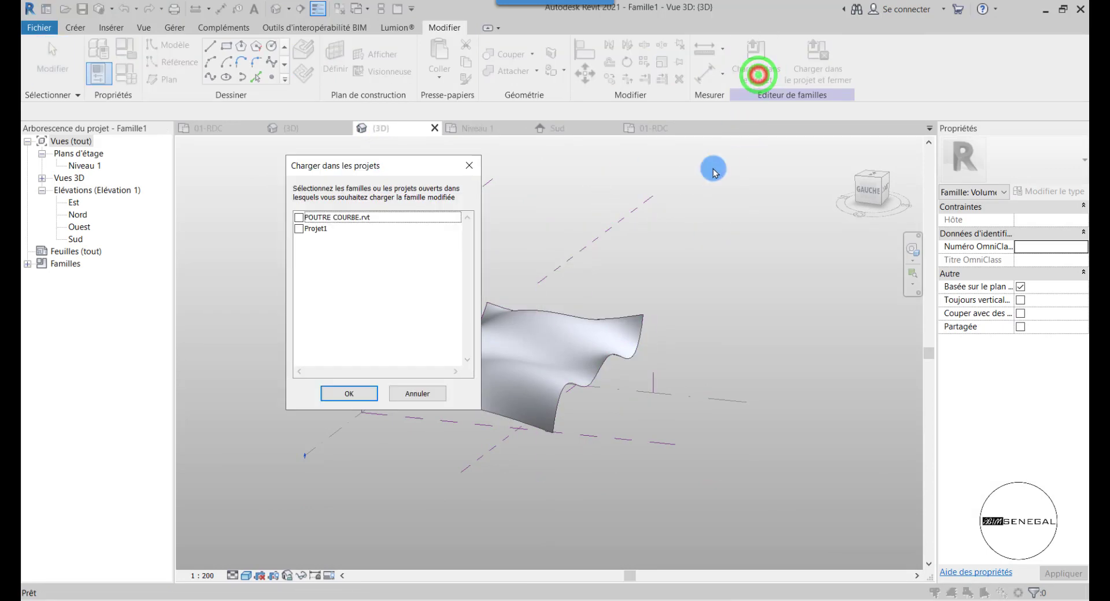
pyautogui.click(299, 230)
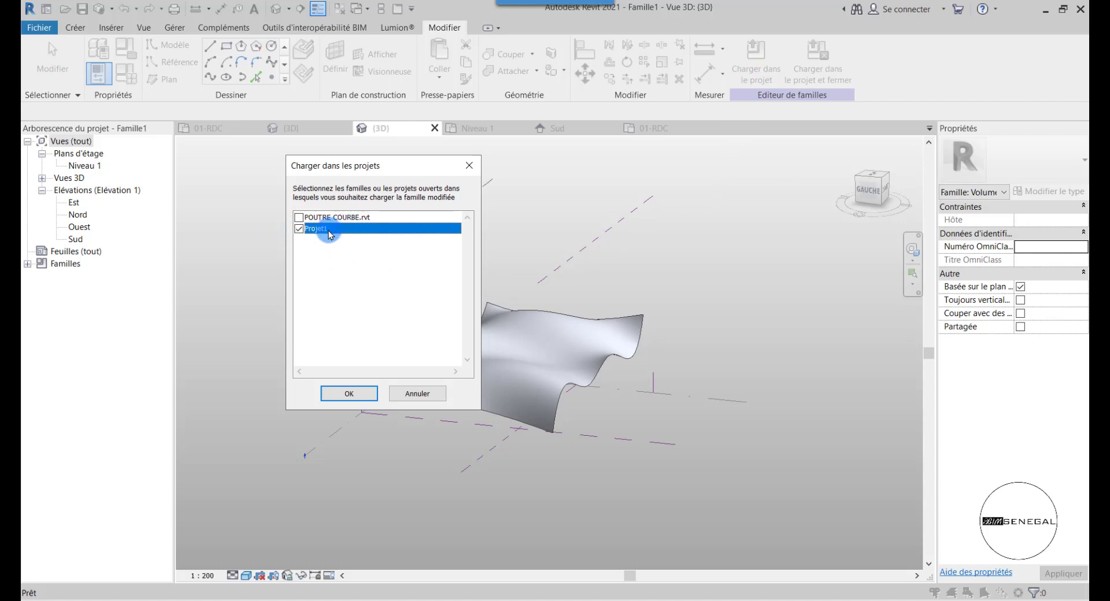
pyautogui.click(354, 393)
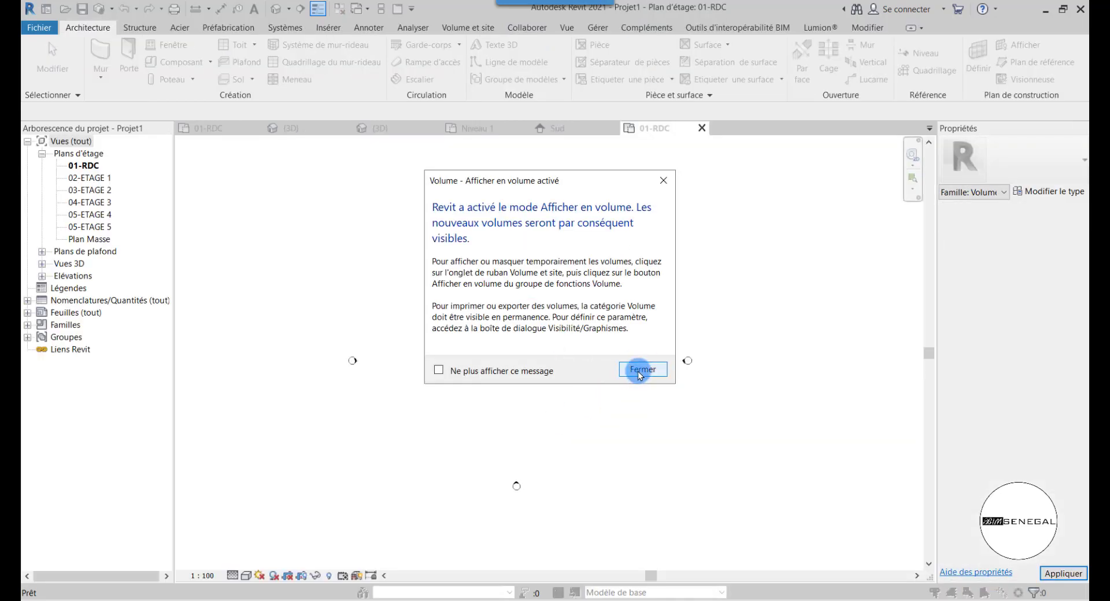
pyautogui.click(642, 370)
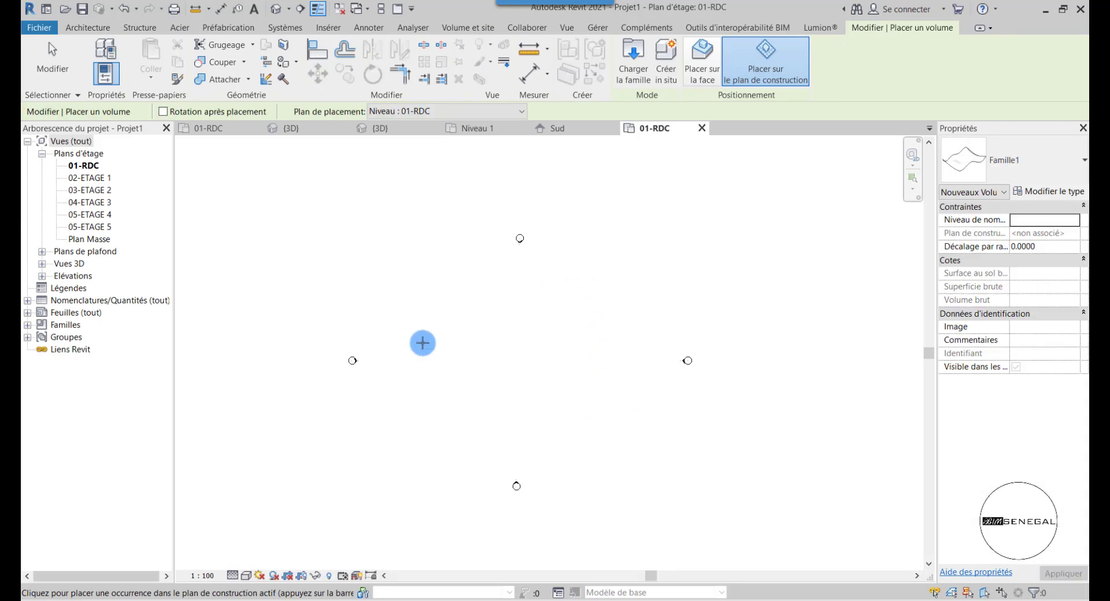
# Step: Set the placement plane for the loaded mass to level 02-ETAGE 1
pyautogui.scroll(1, 509, 314)
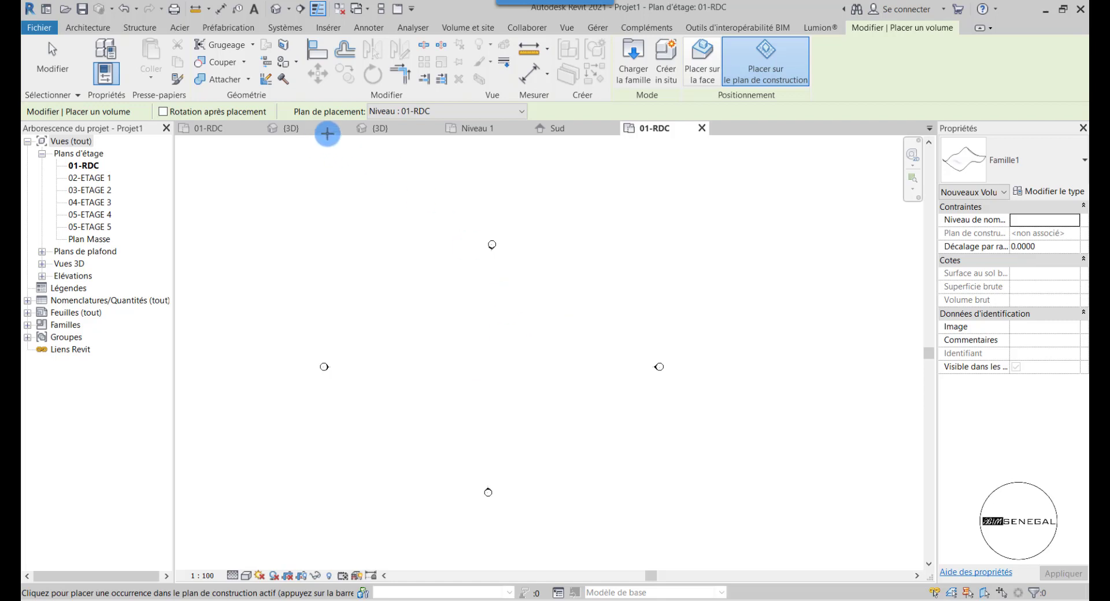
pyautogui.click(427, 110)
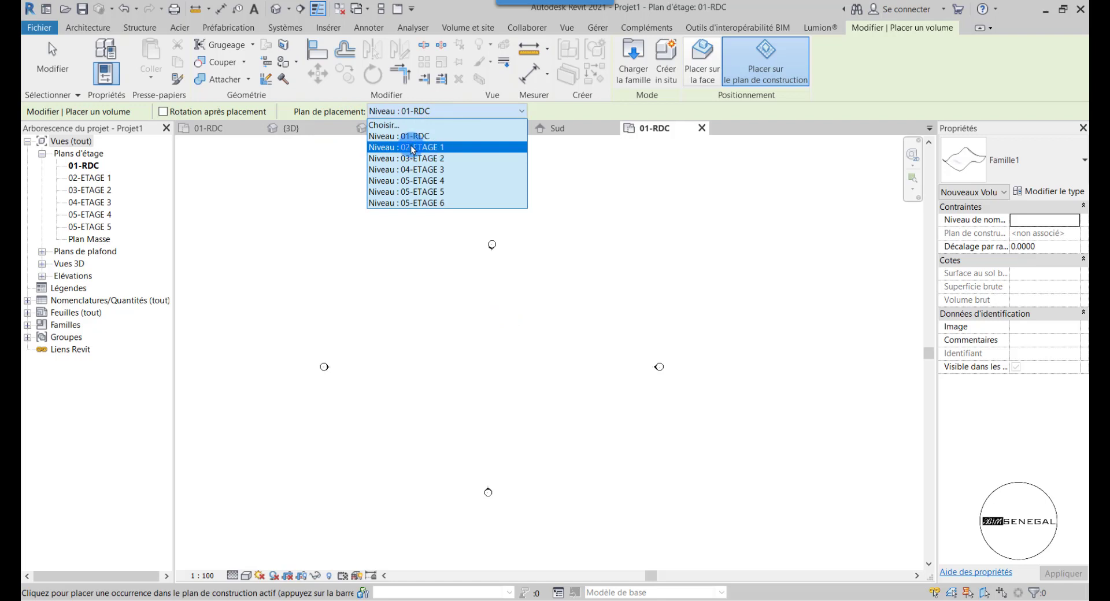
pyautogui.click(434, 147)
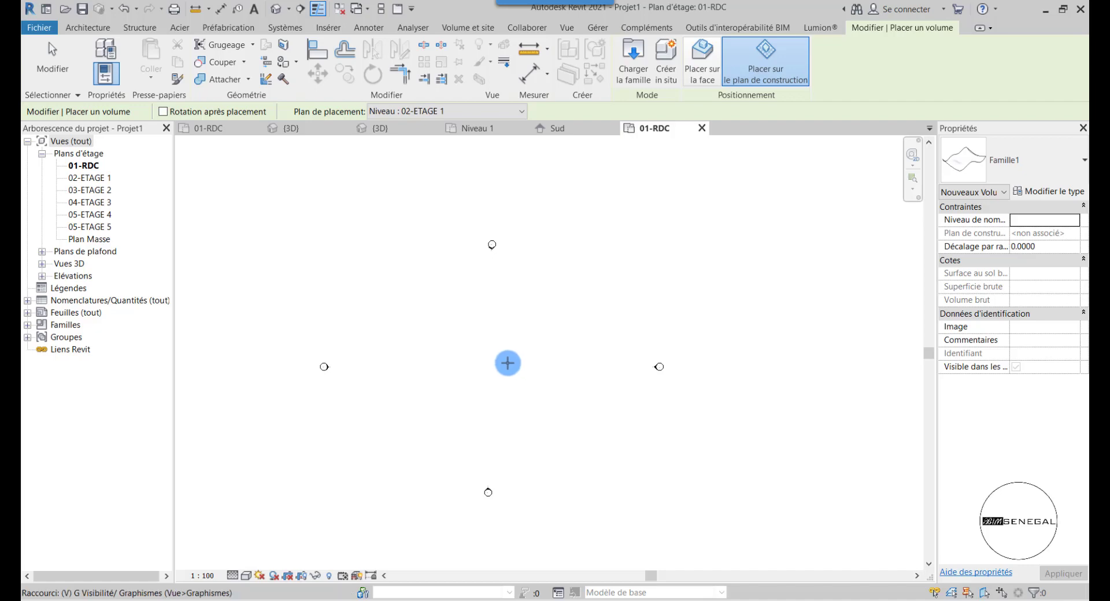
# Step: Make the Volume category visible in the 01-RDC plan and place the mass near the centre of the four elevation markers
pyautogui.press('g')
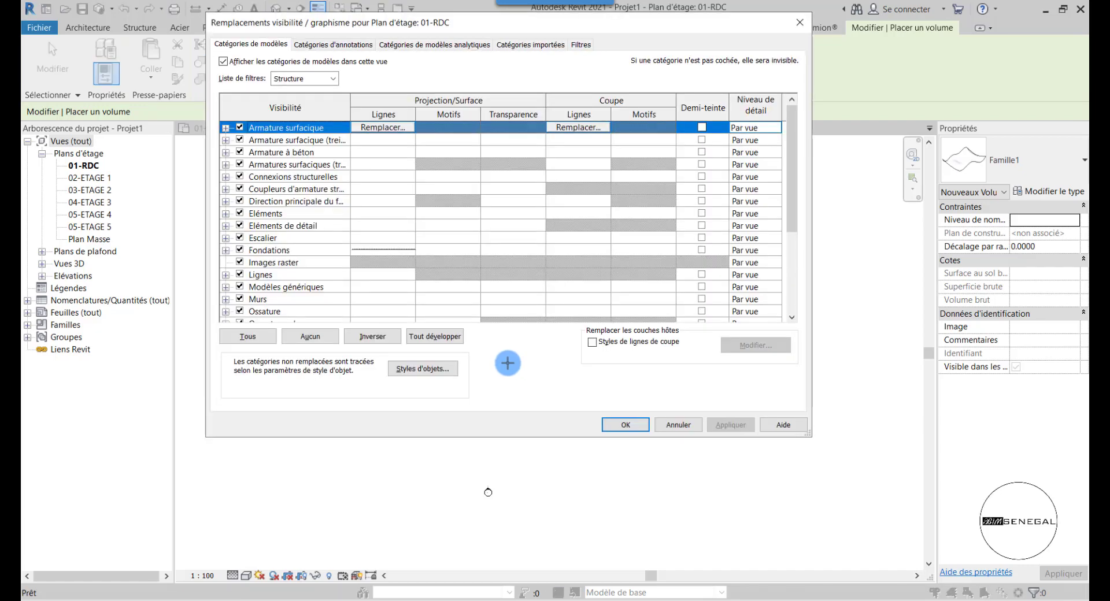
pyautogui.moveTo(782, 178); pyautogui.dragTo(793, 280)
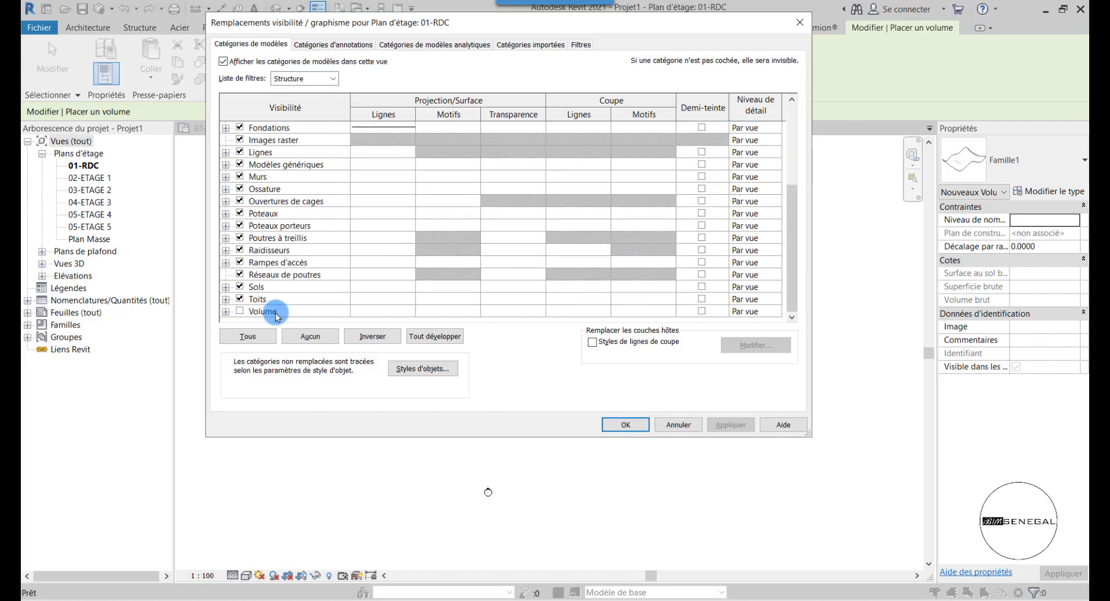
pyautogui.click(240, 312)
pyautogui.click(625, 425)
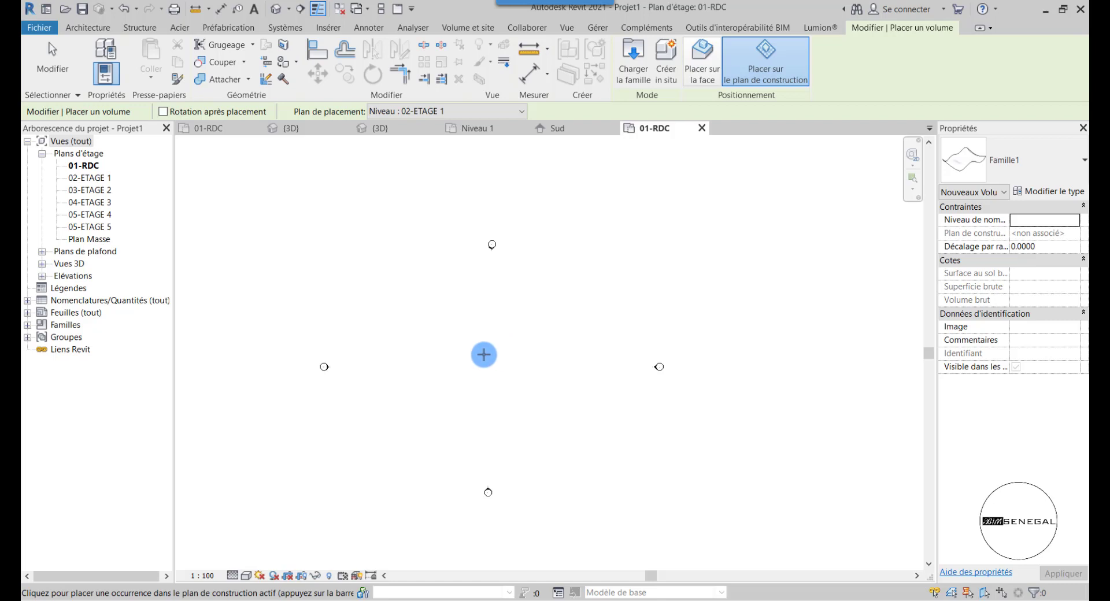
pyautogui.click(484, 354)
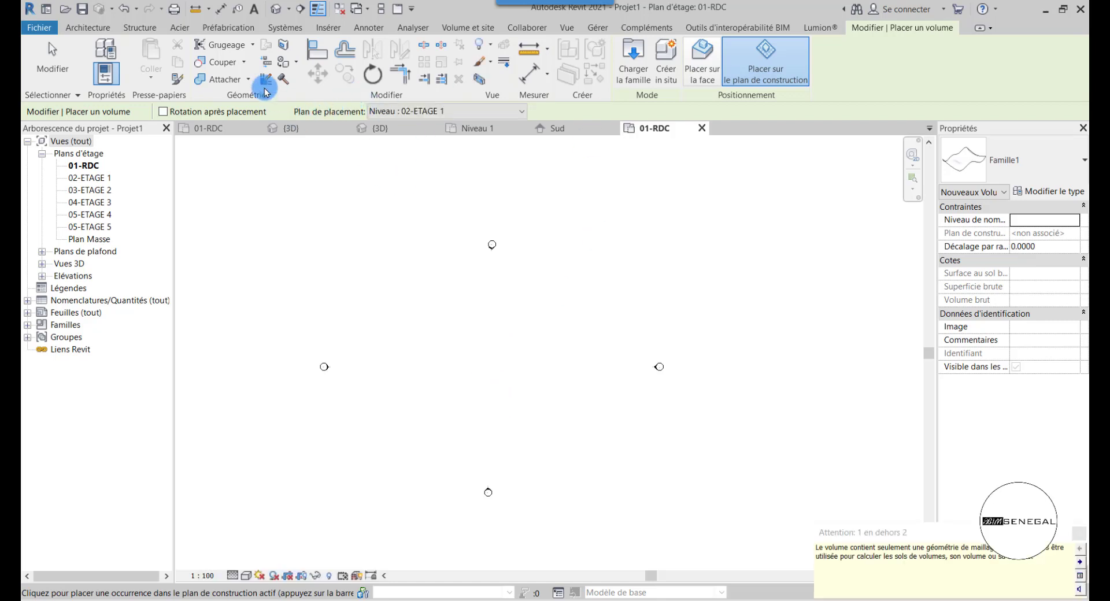
# Step: Open the project's 3D view, end the mass placement command and dismiss the mesh geometry warning
pyautogui.click(274, 11)
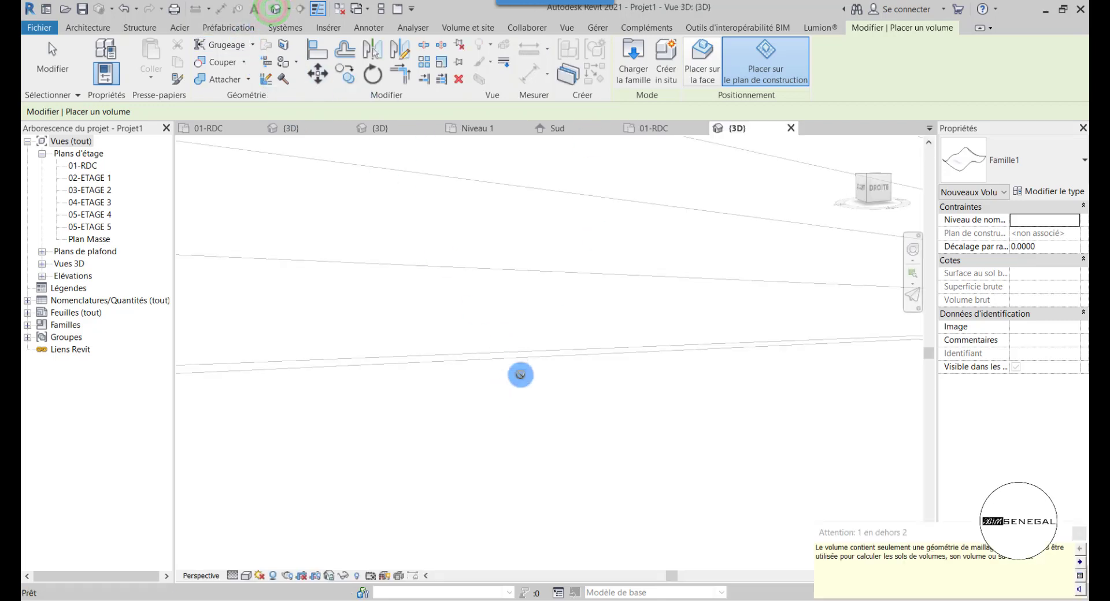
pyautogui.scroll(5, 485, 438)
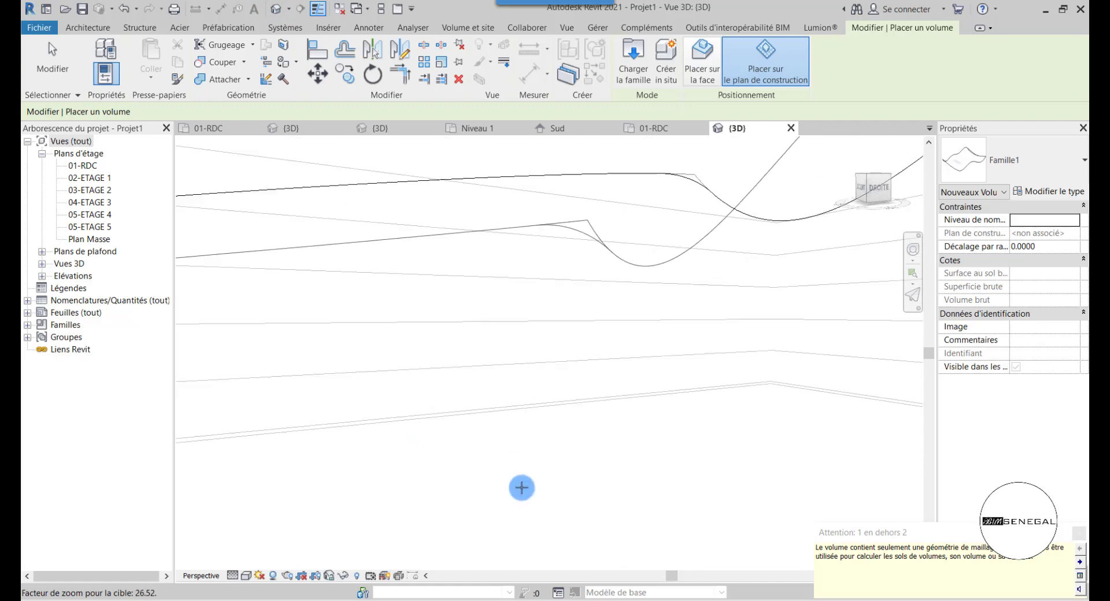
pyautogui.scroll(-5, 496, 476)
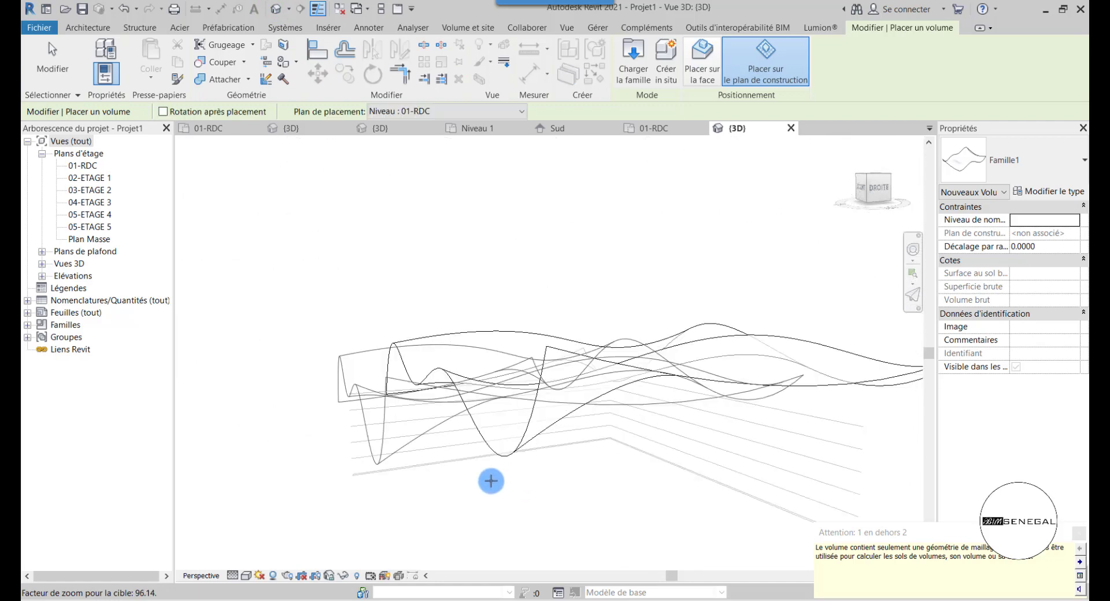
pyautogui.click(53, 54)
pyautogui.scroll(-3, 543, 405)
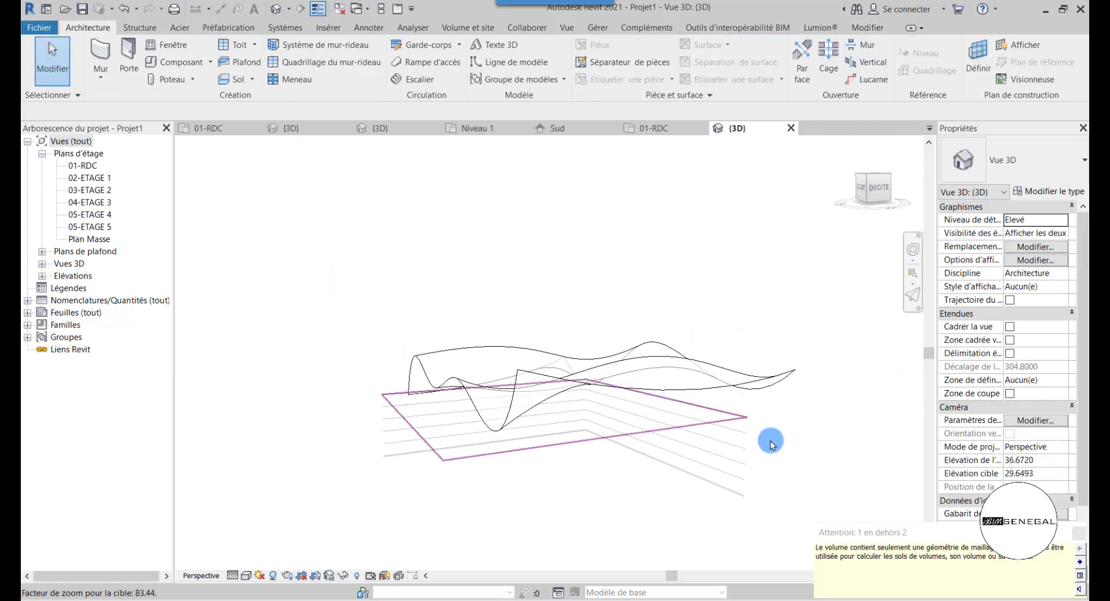
pyautogui.click(1079, 533)
# Step: Make the Volume category visible in the 3D view's visibility and graphics overrides
pyautogui.keyDown('shift'); pyautogui.moveTo(744, 533); pyautogui.dragTo(632, 495, button='middle'); pyautogui.keyUp('shift')
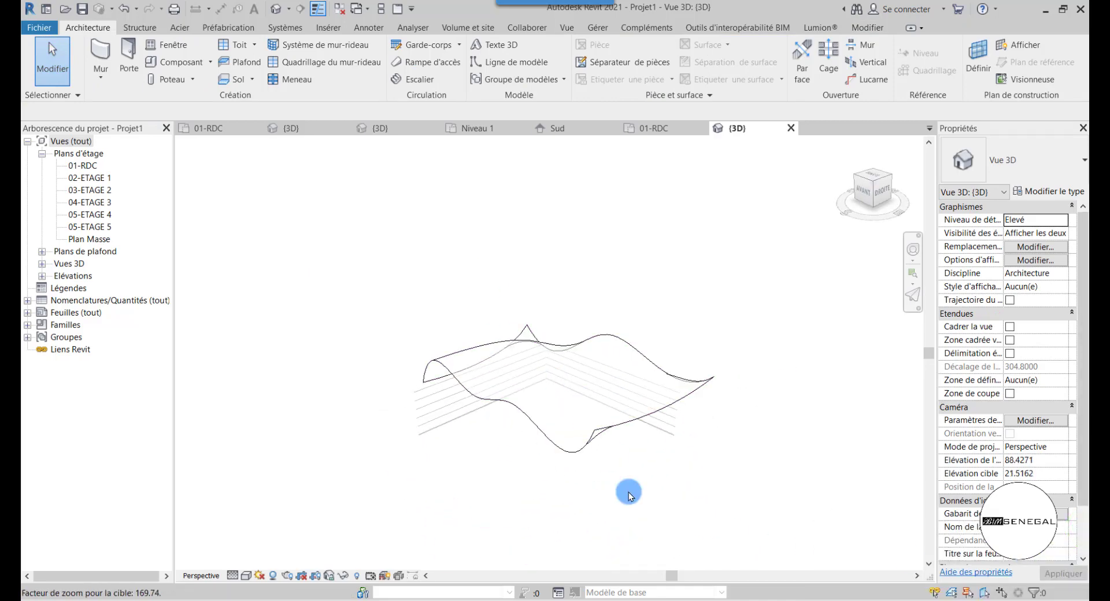
pyautogui.scroll(-2, 628, 485)
pyautogui.press('v')
pyautogui.press('v')
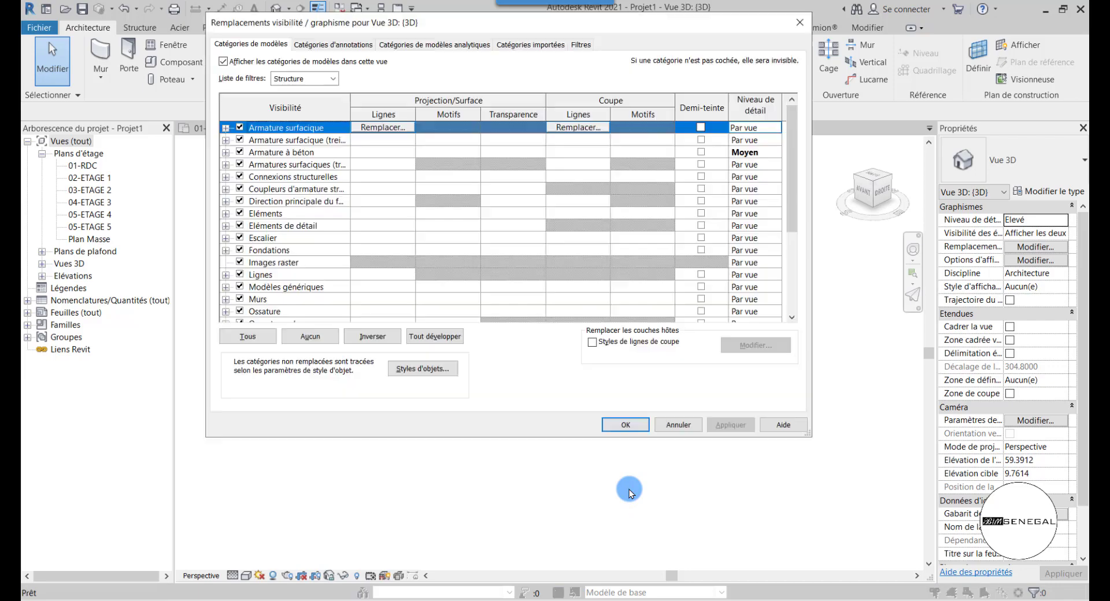
pyautogui.moveTo(787, 216); pyautogui.dragTo(793, 314)
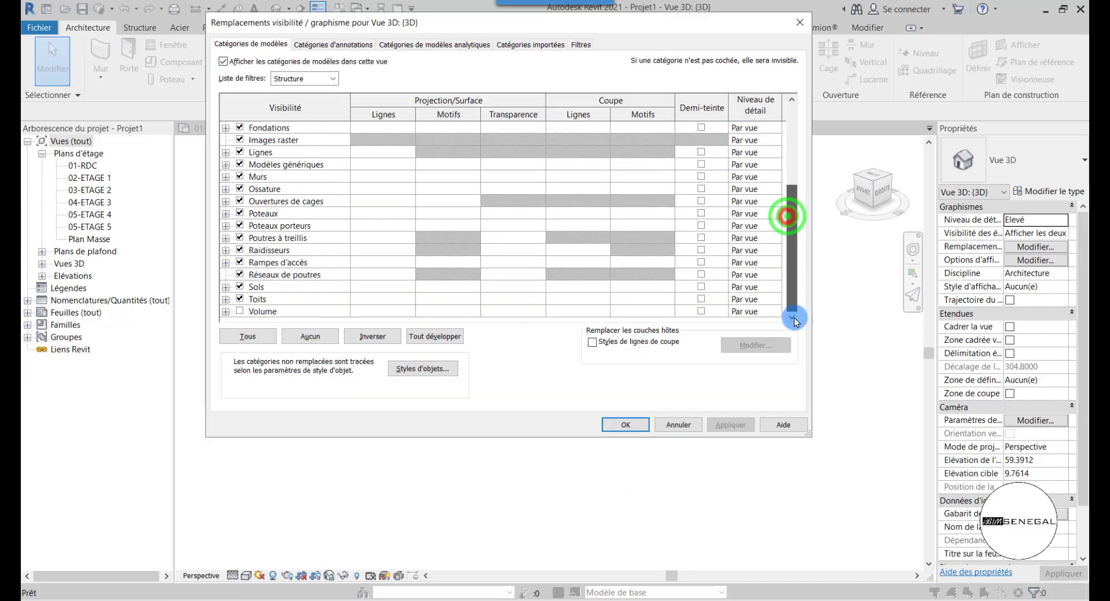
pyautogui.click(242, 312)
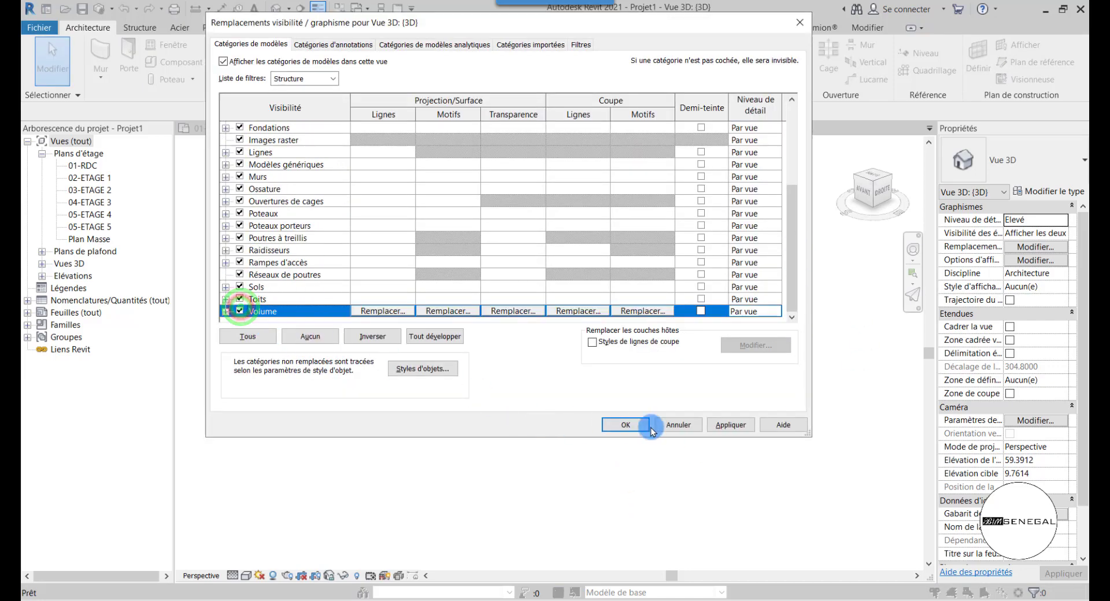
pyautogui.click(736, 425)
pyautogui.click(624, 426)
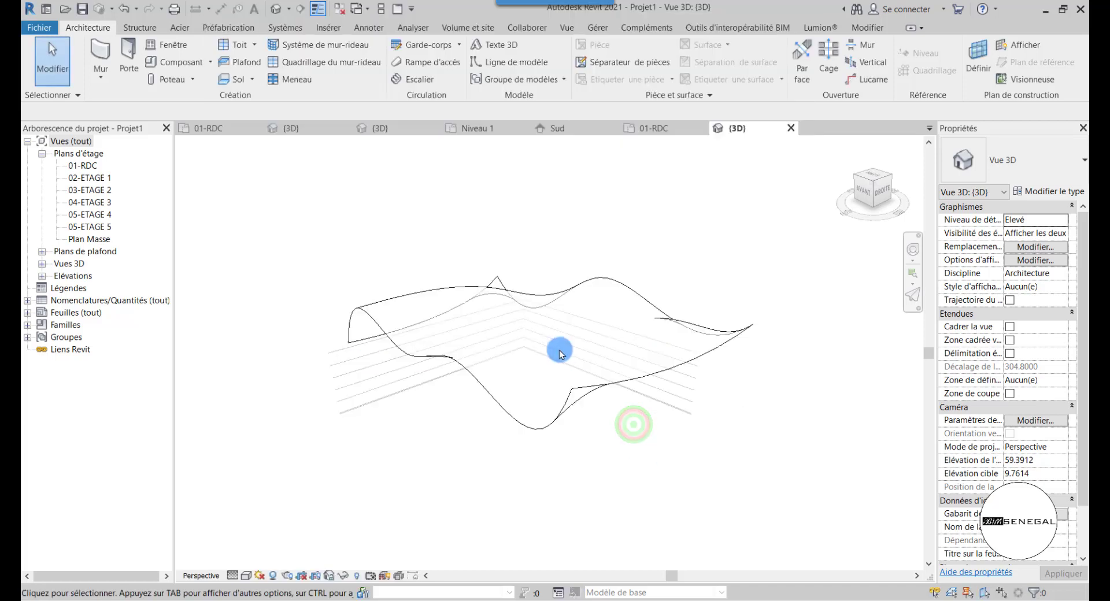
# Step: Change the 3D view's visual style to show the mass with filled surfaces
pyautogui.click(249, 576)
pyautogui.click(263, 535)
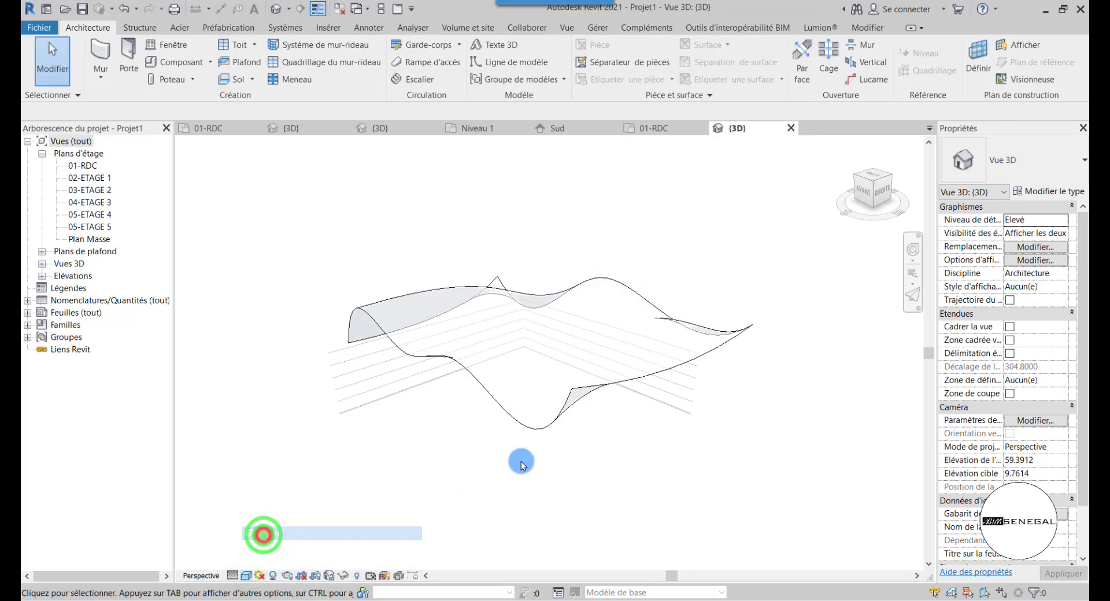
pyautogui.scroll(-1, 300, 432)
pyautogui.keyDown('shift'); pyautogui.moveTo(300, 432); pyautogui.dragTo(388, 249, button='middle'); pyautogui.keyUp('shift')
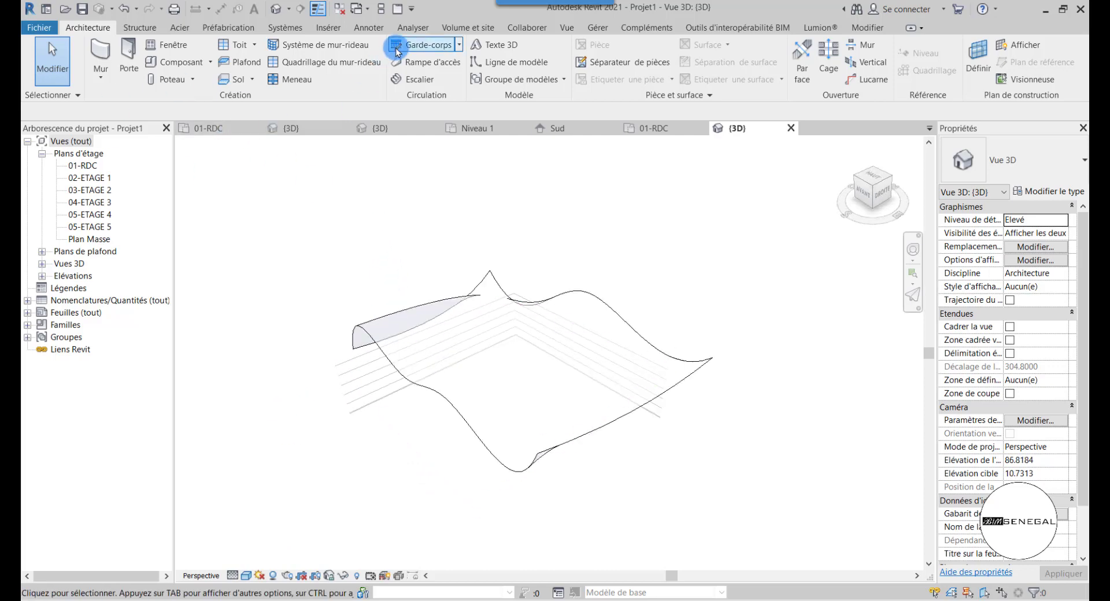
# Step: Try the mass display by view settings and return it to form and floors
pyautogui.click(457, 28)
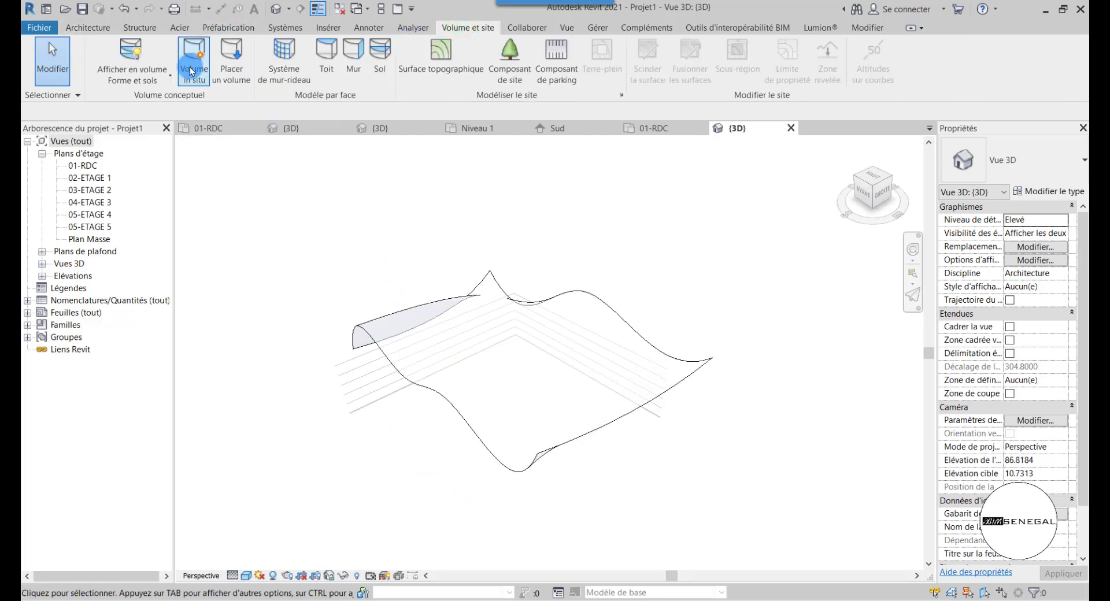
pyautogui.click(133, 51)
pyautogui.click(173, 76)
pyautogui.click(116, 115)
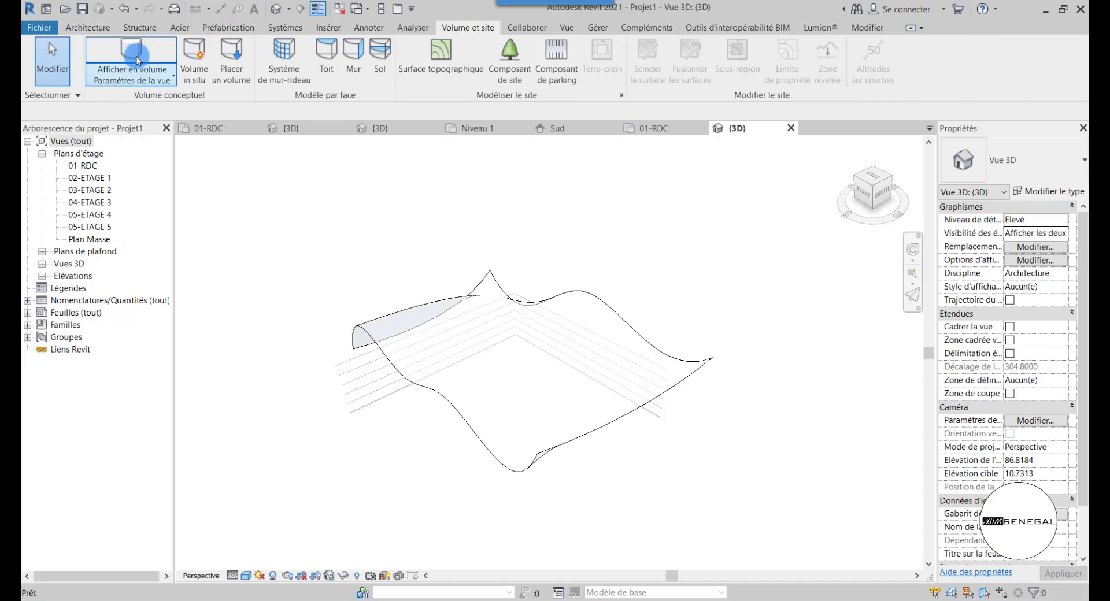
pyautogui.click(157, 76)
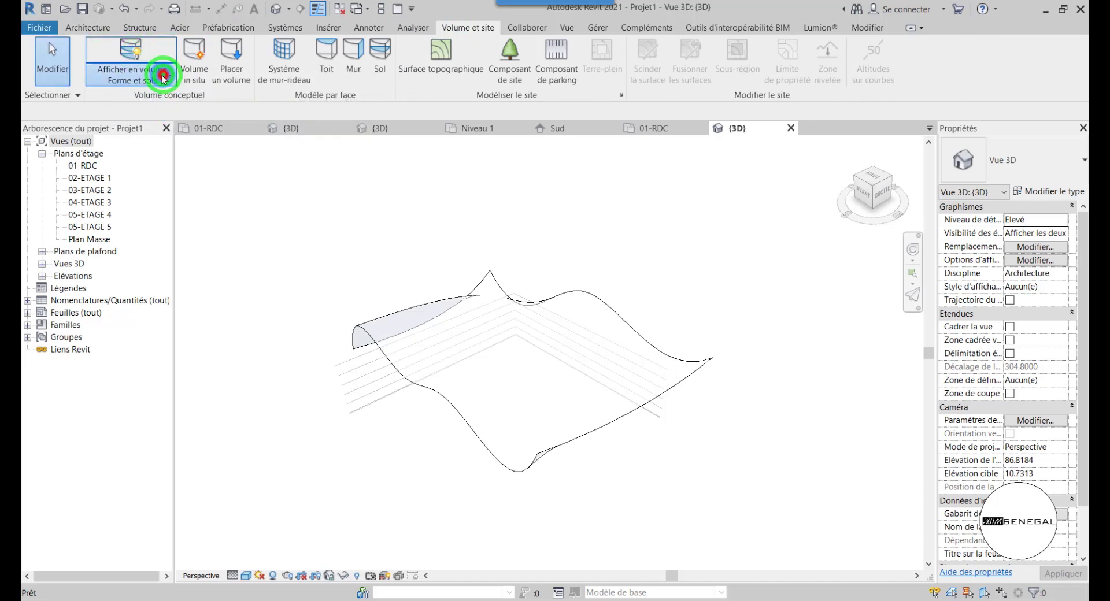
pyautogui.click(170, 103)
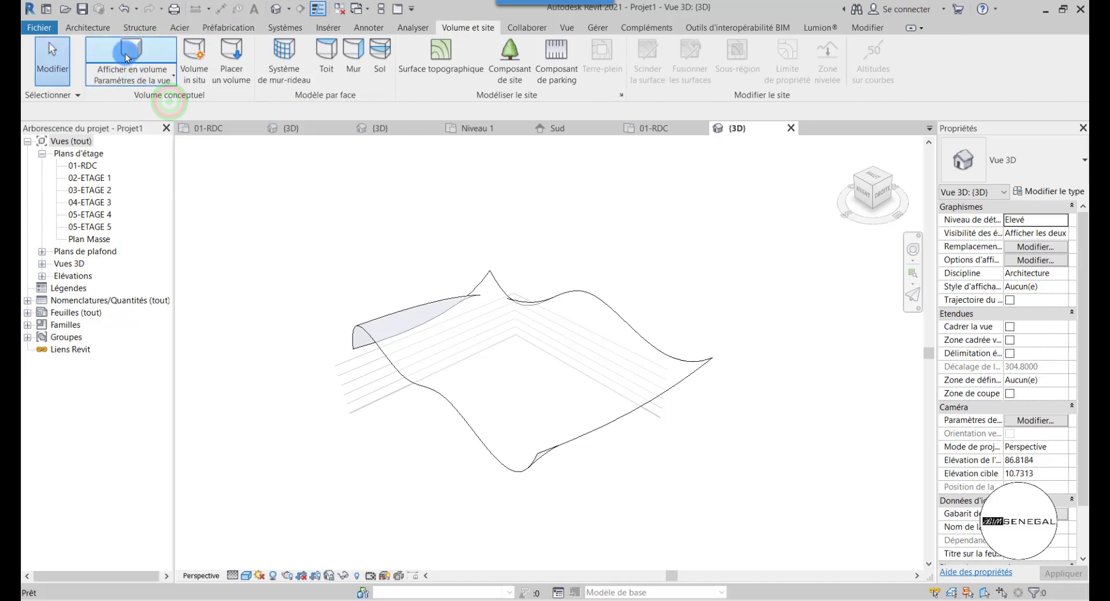
pyautogui.click(137, 50)
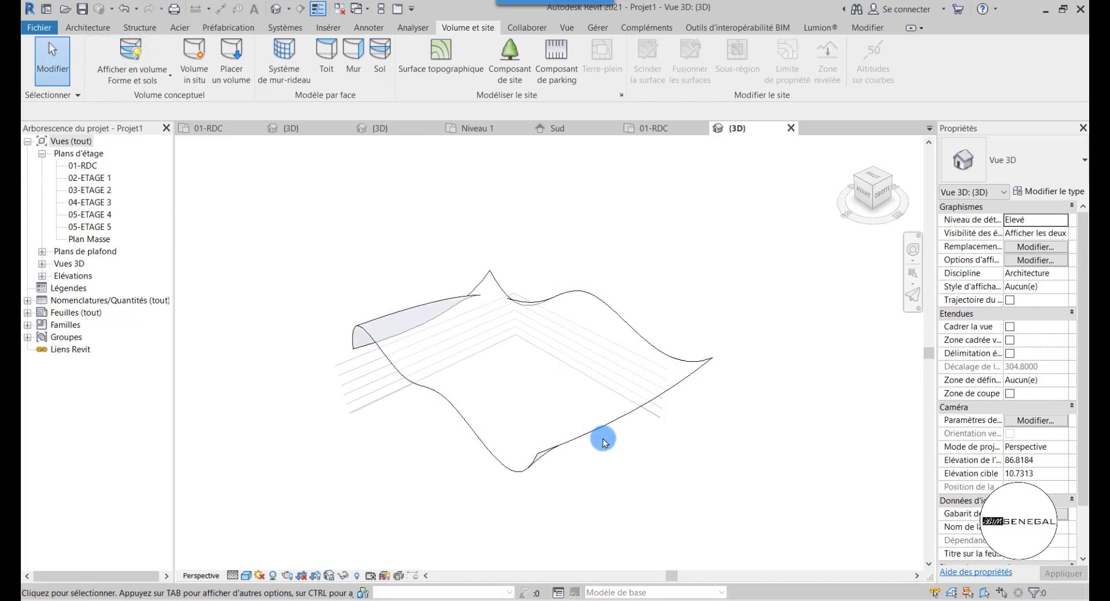
# Step: Examine the placed mass's wavy surface from several angles in the 3D view
pyautogui.scroll(1, 612, 376)
pyautogui.scroll(-1, 612, 372)
pyautogui.moveTo(380, 402)
pyautogui.keyDown('shift'); pyautogui.mouseDown(button='middle')
pyautogui.moveTo(519, 379)
pyautogui.moveTo(389, 390)
pyautogui.mouseUp(button='middle'); pyautogui.keyUp('shift')
pyautogui.scroll(-2, 645, 290)
pyautogui.keyDown('shift'); pyautogui.moveTo(696, 335); pyautogui.dragTo(565, 411, button='middle'); pyautogui.keyUp('shift')
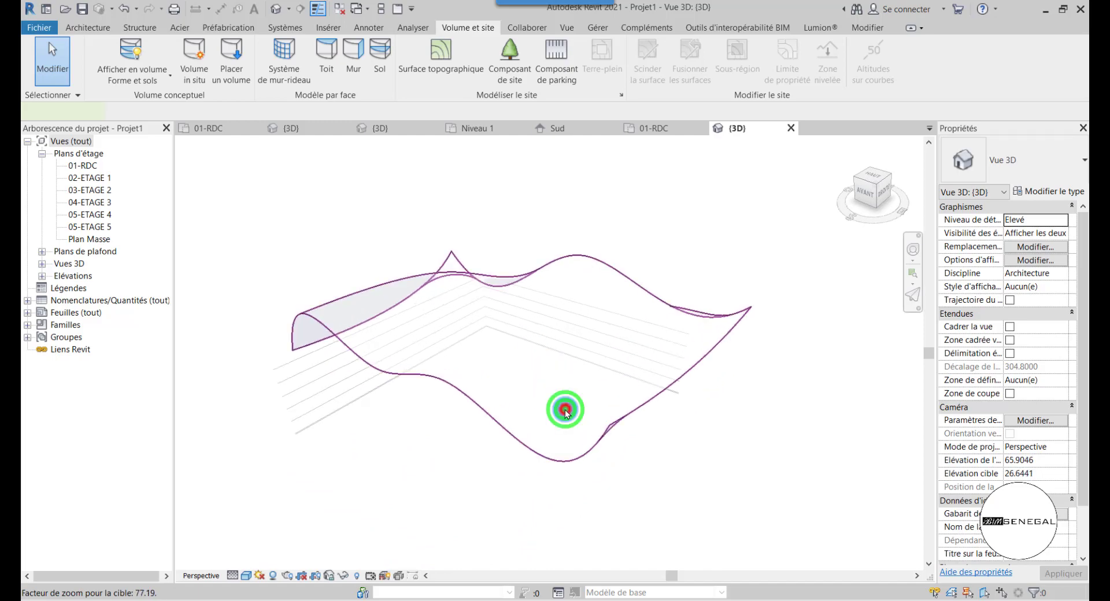
pyautogui.click(566, 412)
pyautogui.click(687, 273)
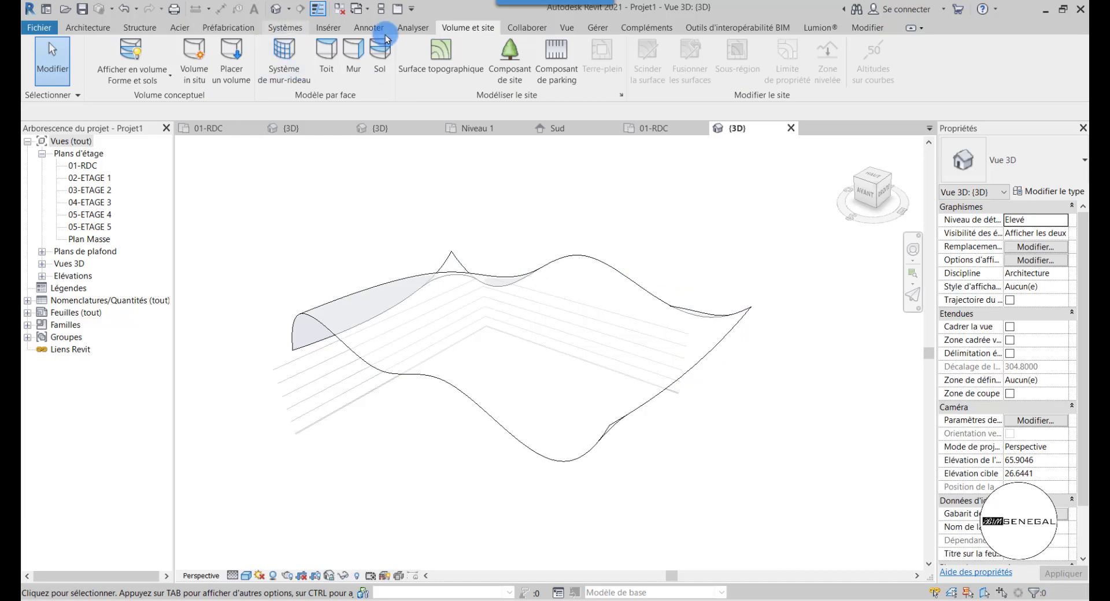
# Step: Create a roof by face over the mass's wavy surface with type Toit - 200 mm at level 05-ETAGE 5
pyautogui.click(326, 65)
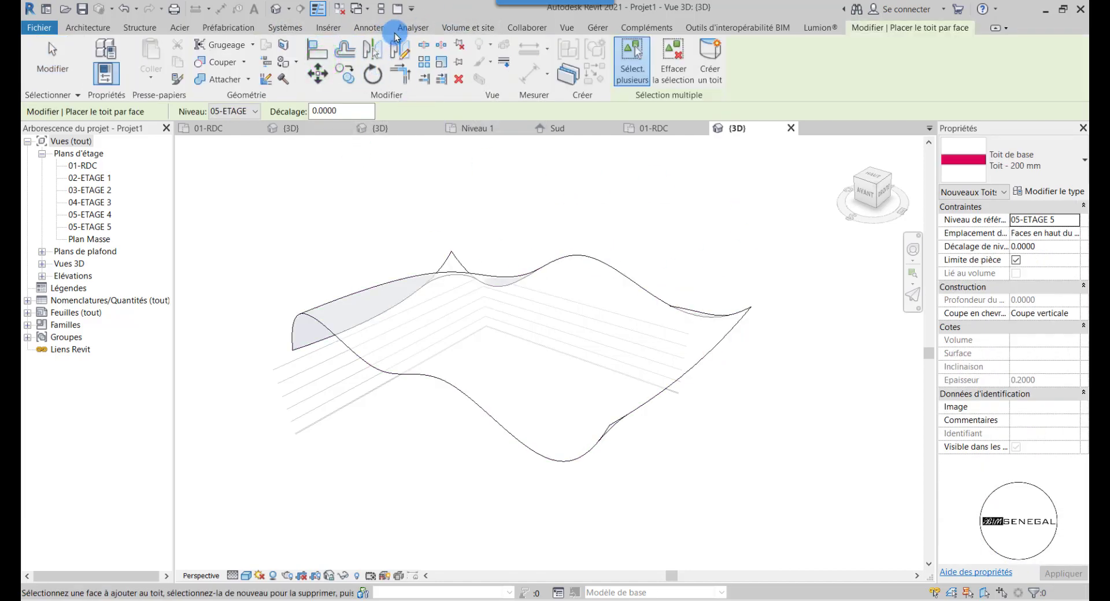
pyautogui.click(458, 27)
pyautogui.click(328, 54)
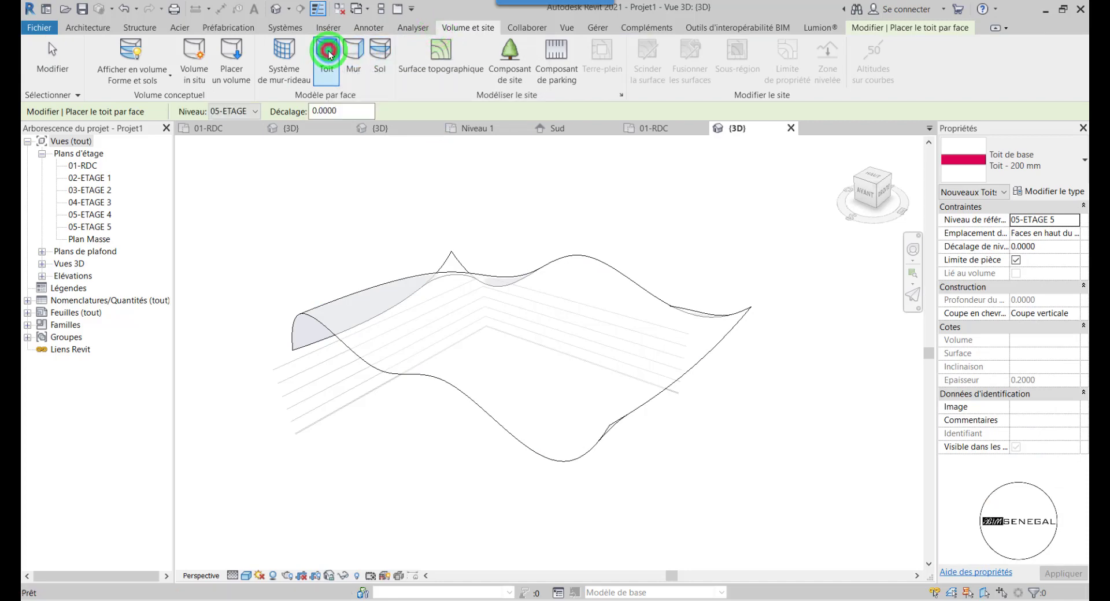
pyautogui.click(542, 372)
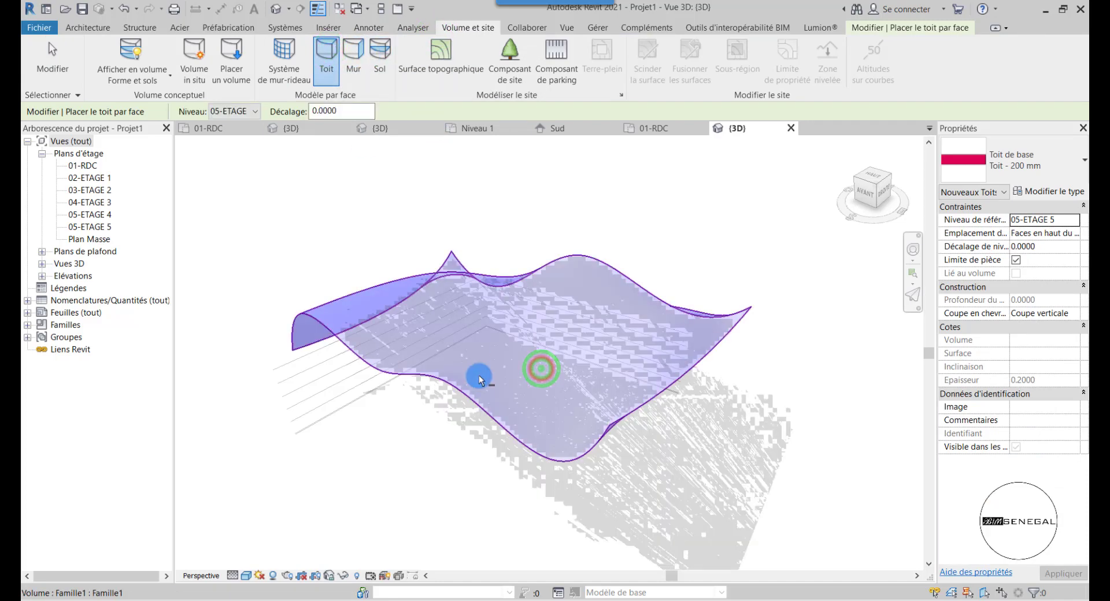
pyautogui.click(1072, 160)
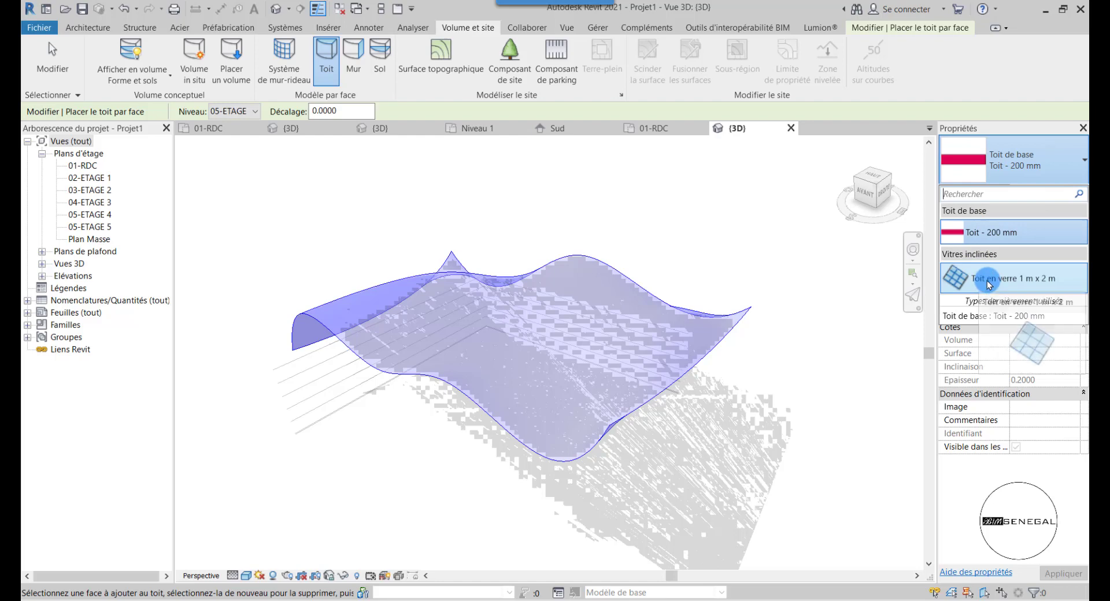
pyautogui.click(1027, 167)
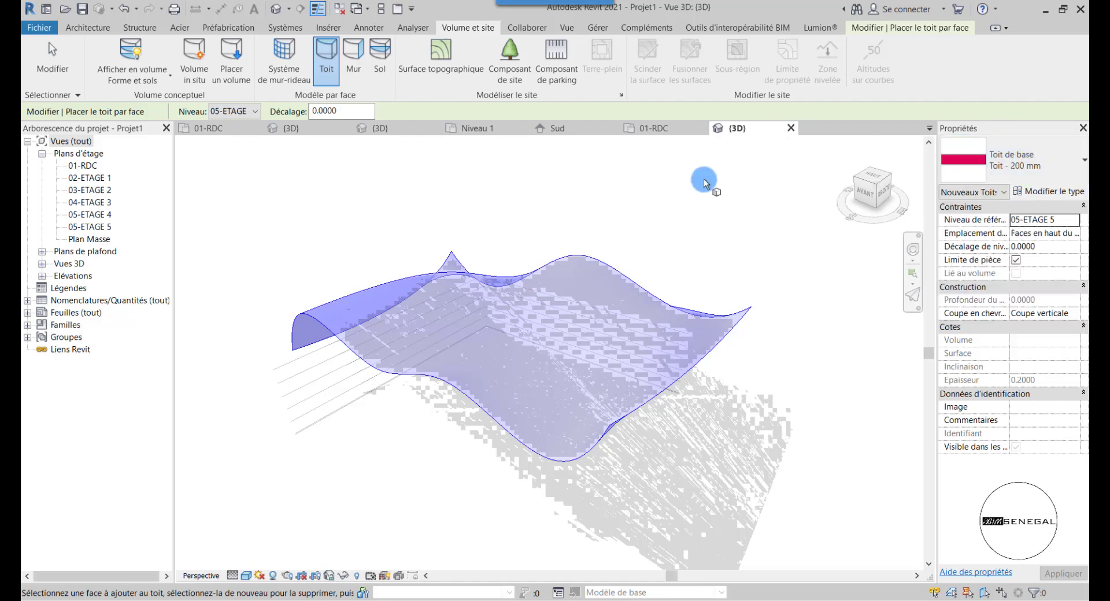
pyautogui.click(546, 328)
pyautogui.click(521, 368)
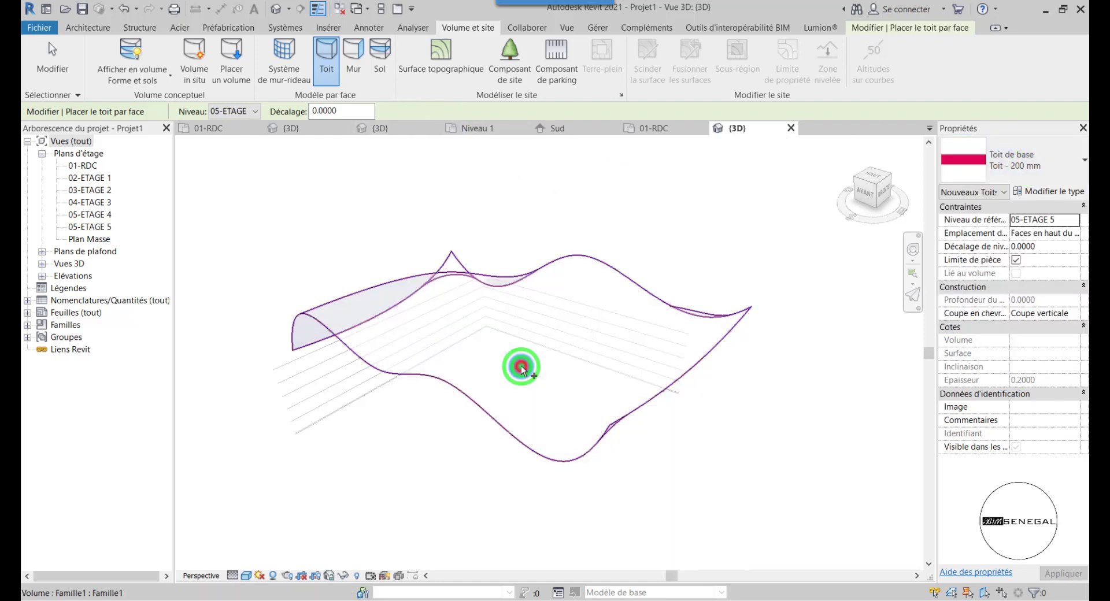
pyautogui.click(898, 29)
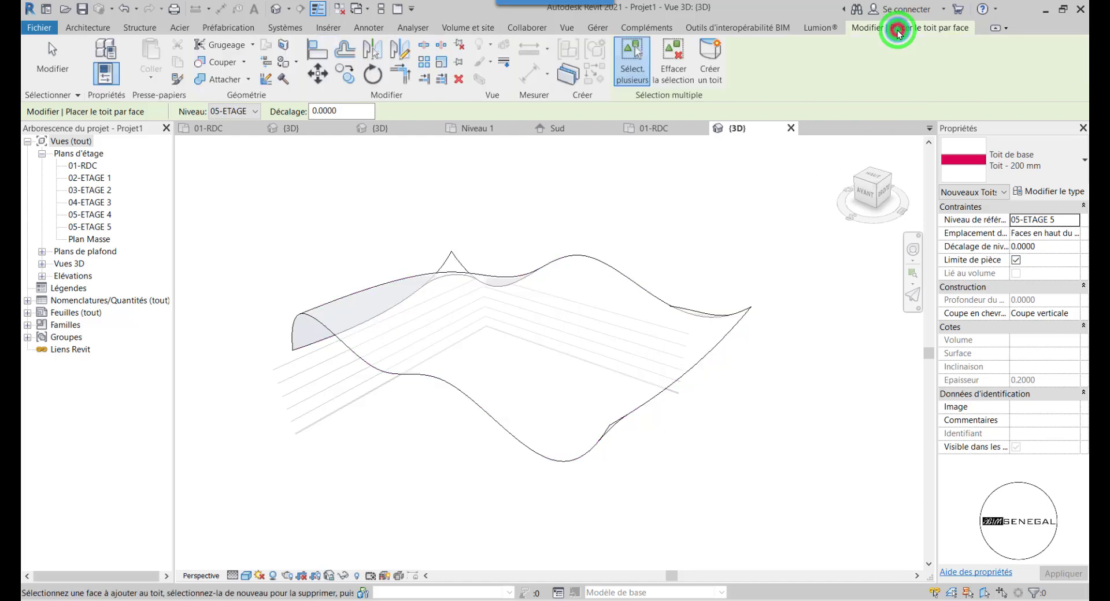
pyautogui.click(715, 84)
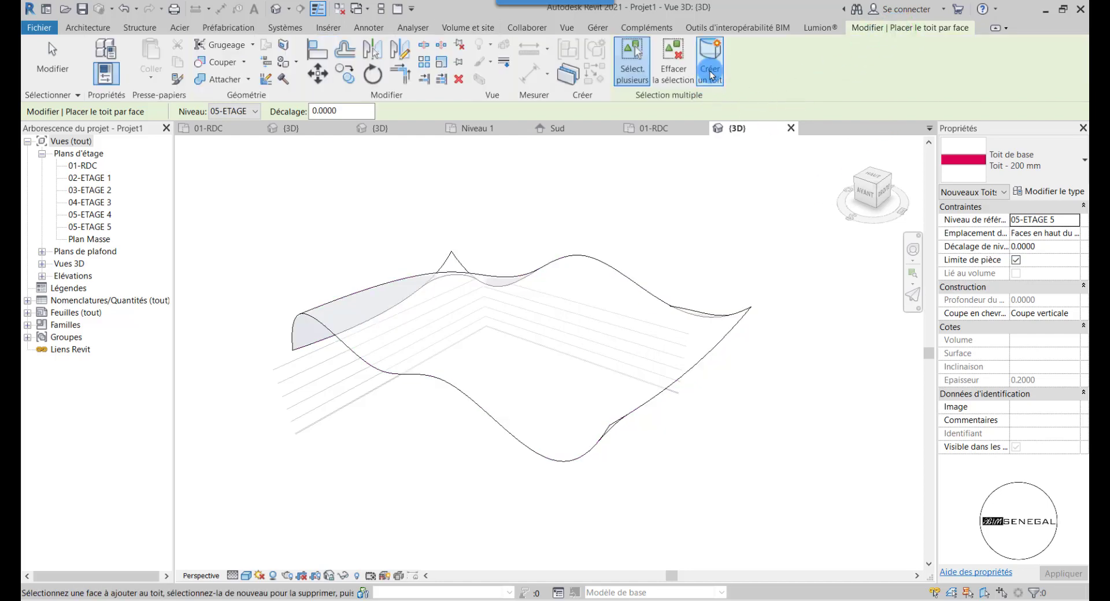
pyautogui.click(560, 405)
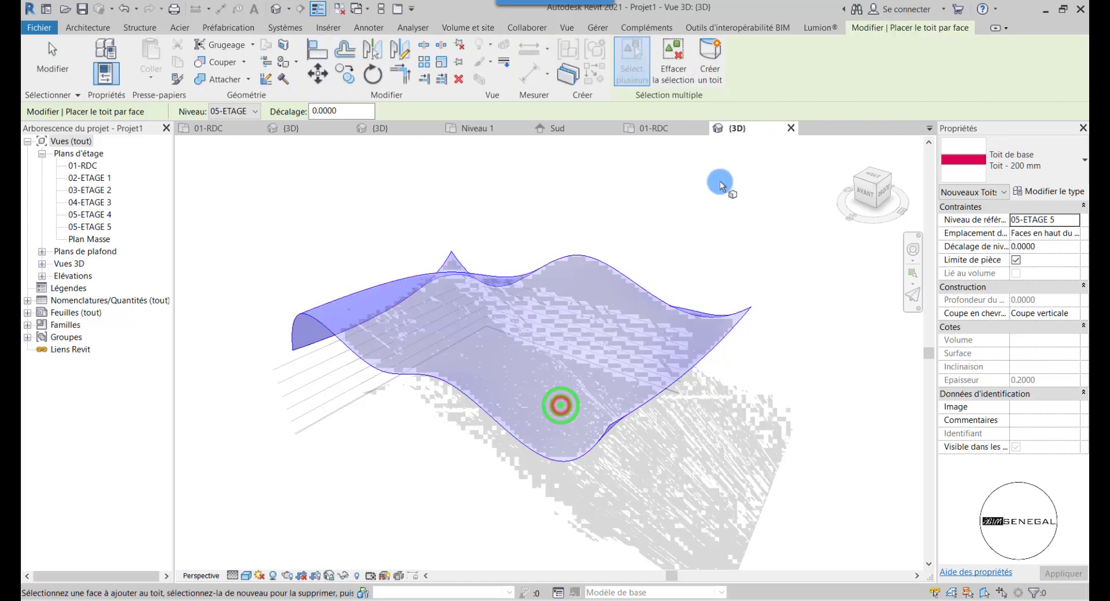
pyautogui.click(710, 63)
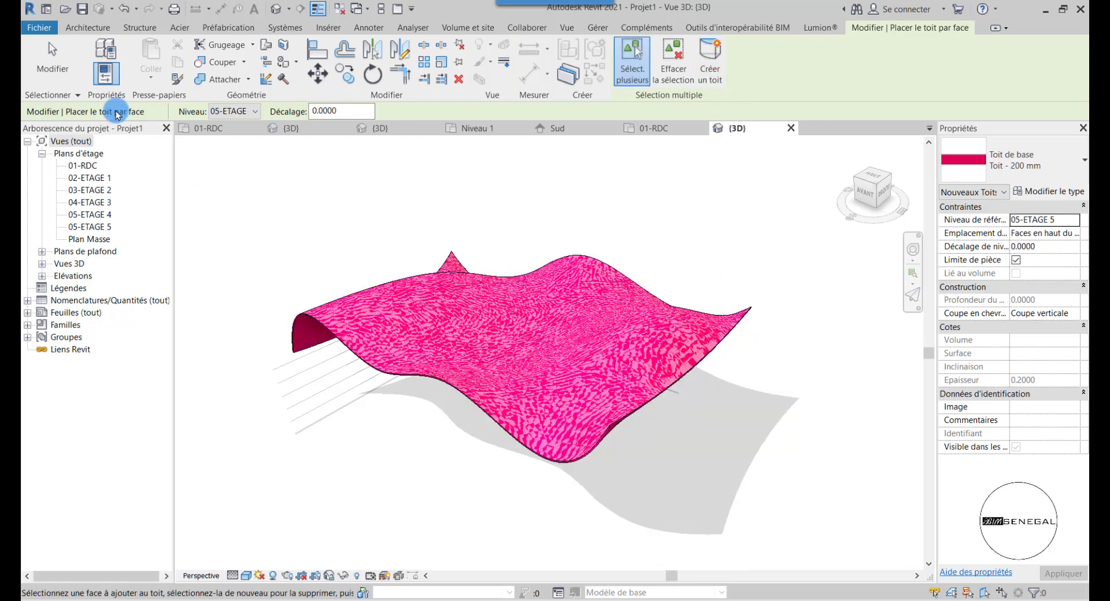
pyautogui.click(52, 63)
# Step: Examine the new roof from several angles and close up where it overlaps the mass surface
pyautogui.scroll(1, 294, 305)
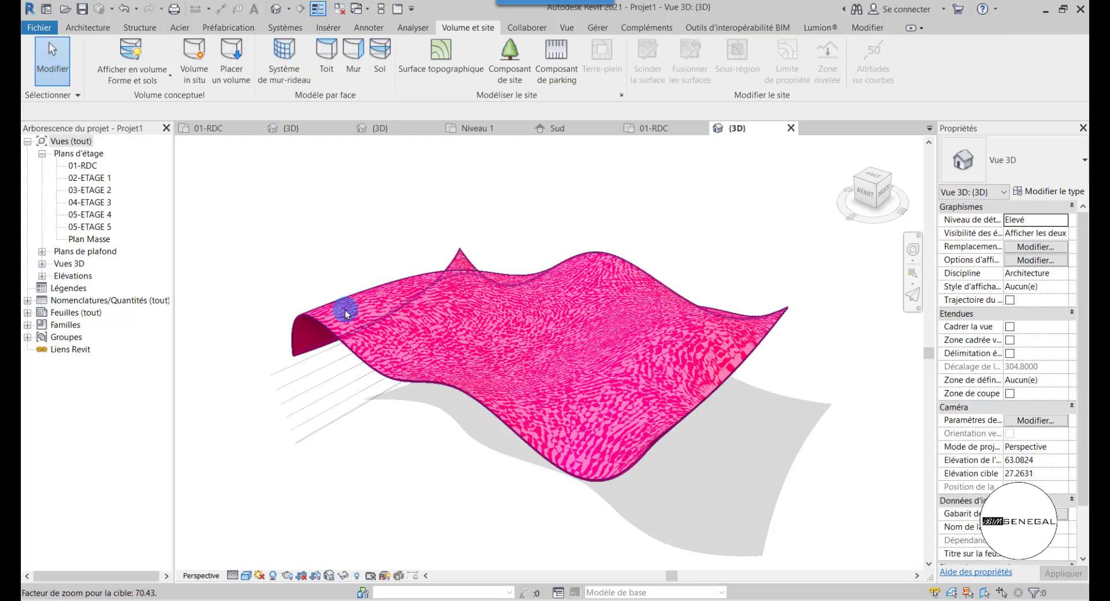
pyautogui.keyDown('shift'); pyautogui.moveTo(345, 310); pyautogui.dragTo(563, 356, button='middle'); pyautogui.keyUp('shift')
pyautogui.keyDown('shift'); pyautogui.moveTo(437, 364); pyautogui.dragTo(640, 379, button='middle'); pyautogui.keyUp('shift')
pyautogui.scroll(-2, 566, 407)
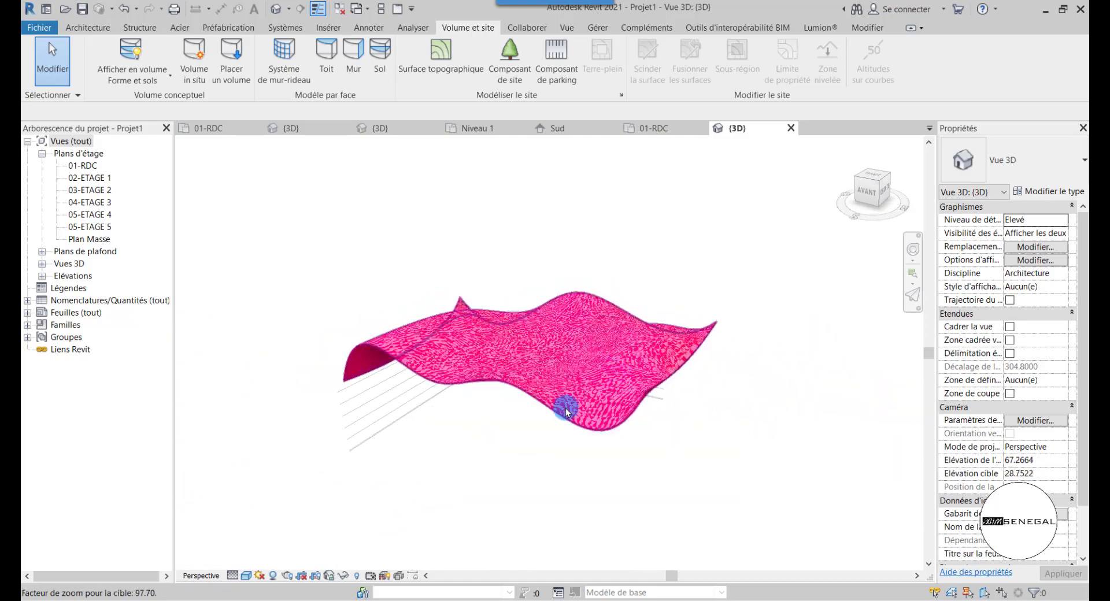
pyautogui.keyDown('shift'); pyautogui.moveTo(516, 386); pyautogui.dragTo(338, 454, button='middle'); pyautogui.keyUp('shift')
pyautogui.scroll(1, 611, 437)
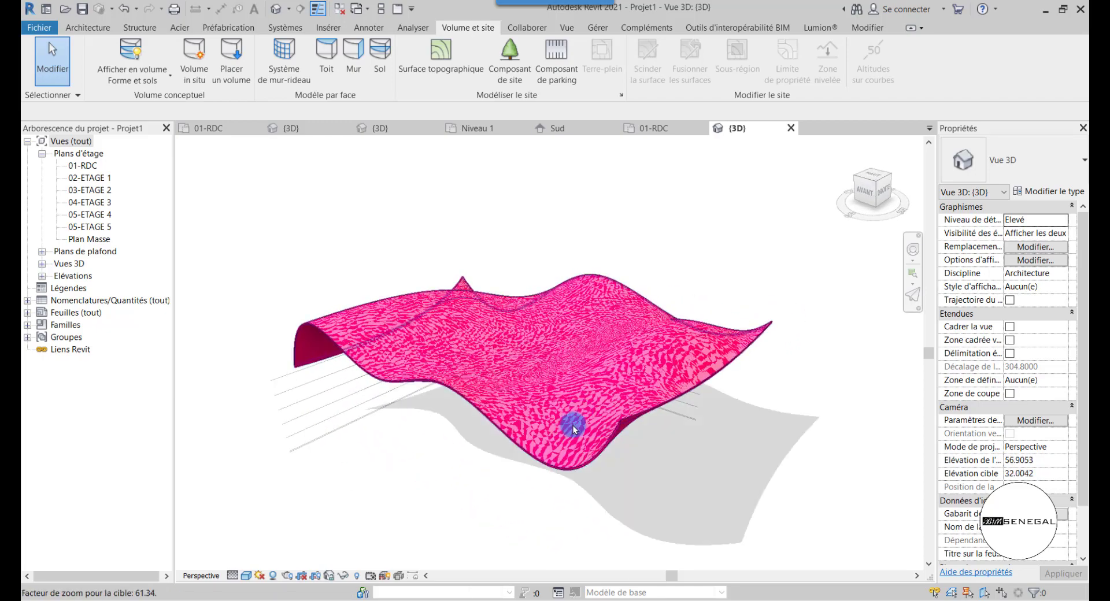
pyautogui.scroll(3, 574, 429)
pyautogui.keyDown('shift'); pyautogui.moveTo(576, 435); pyautogui.dragTo(546, 442, button='middle'); pyautogui.keyUp('shift')
pyautogui.scroll(2, 564, 439)
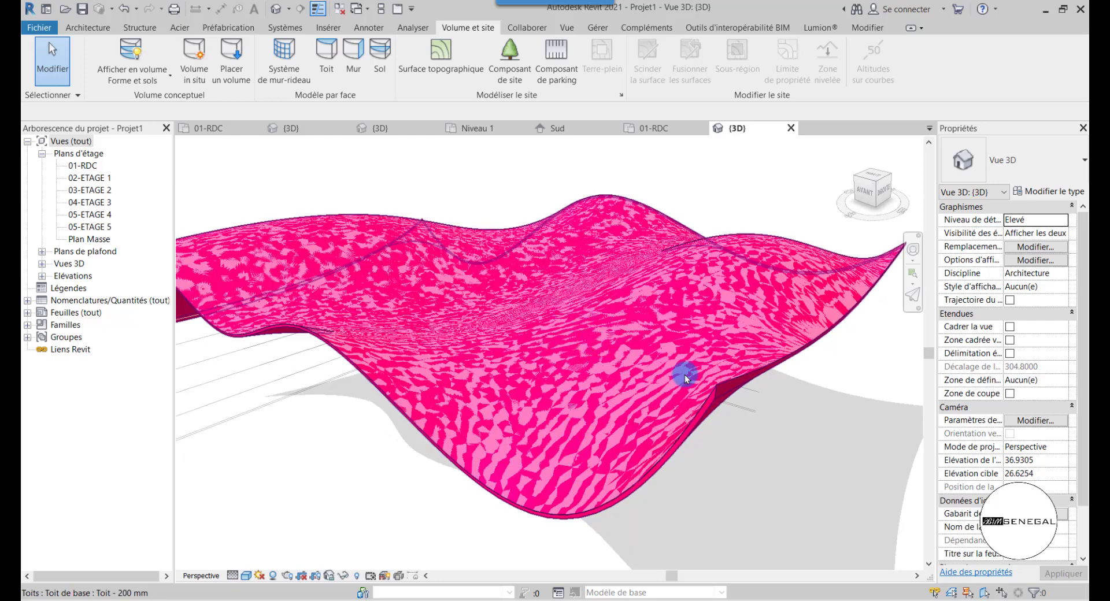
# Step: Set the roof's face location to its underside so the roof sits above the mass surface
pyautogui.click(542, 426)
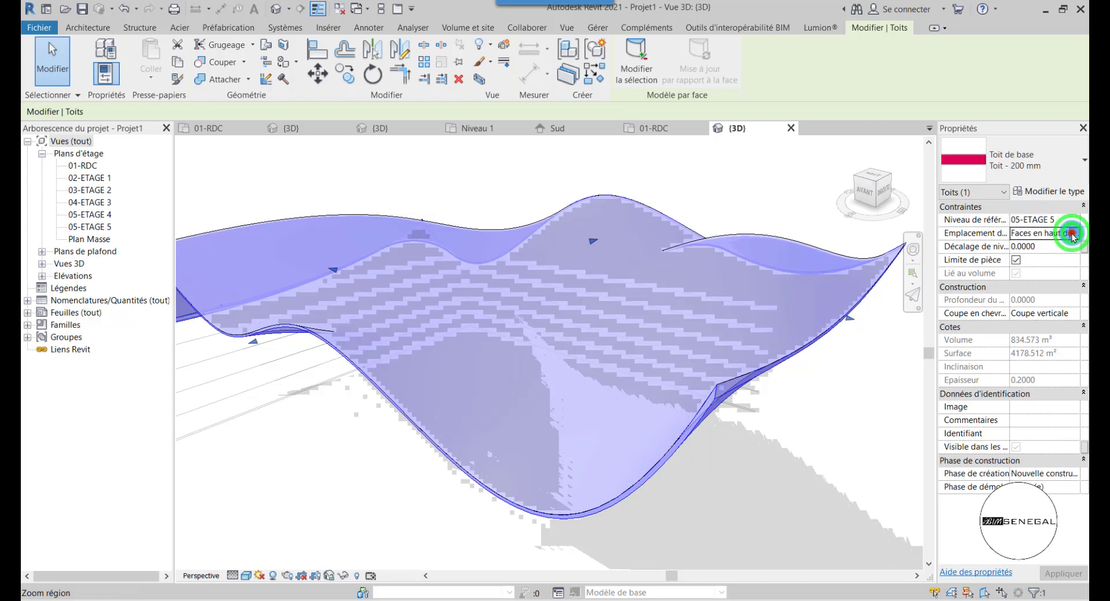
pyautogui.click(1071, 234)
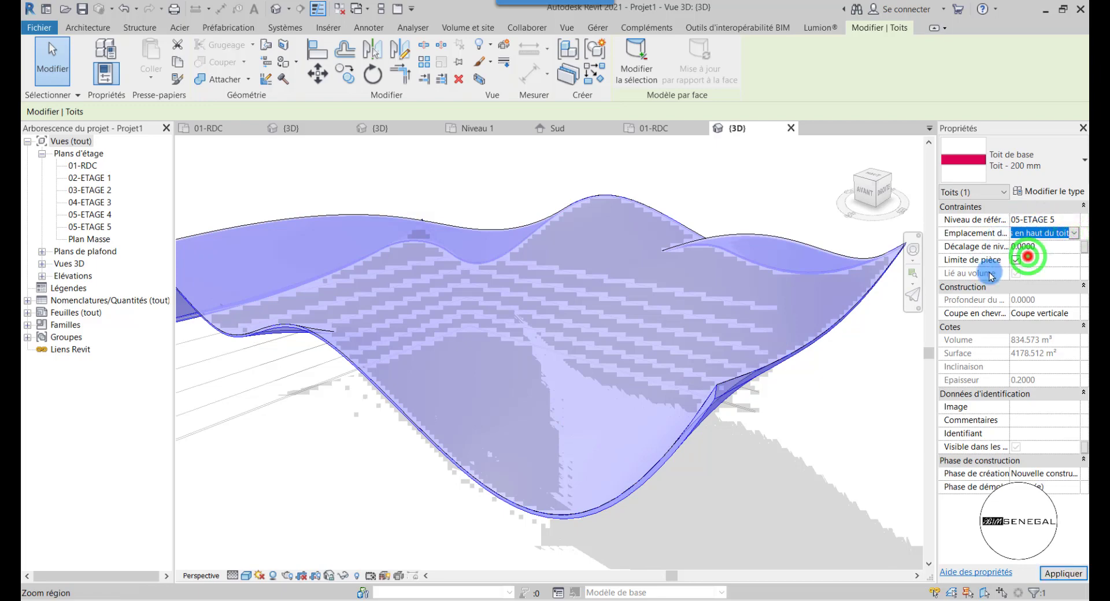
pyautogui.click(733, 504)
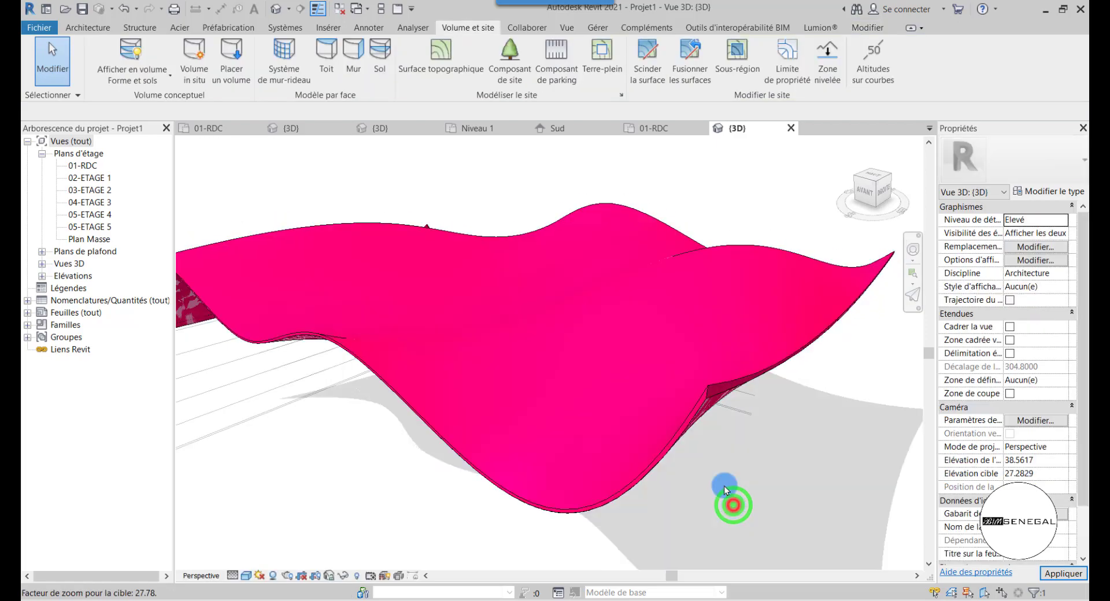
# Step: Examine the raised roof from below and above and open the Plan Masse floor plan
pyautogui.keyDown('shift'); pyautogui.moveTo(586, 377); pyautogui.dragTo(577, 276, button='middle'); pyautogui.keyUp('shift')
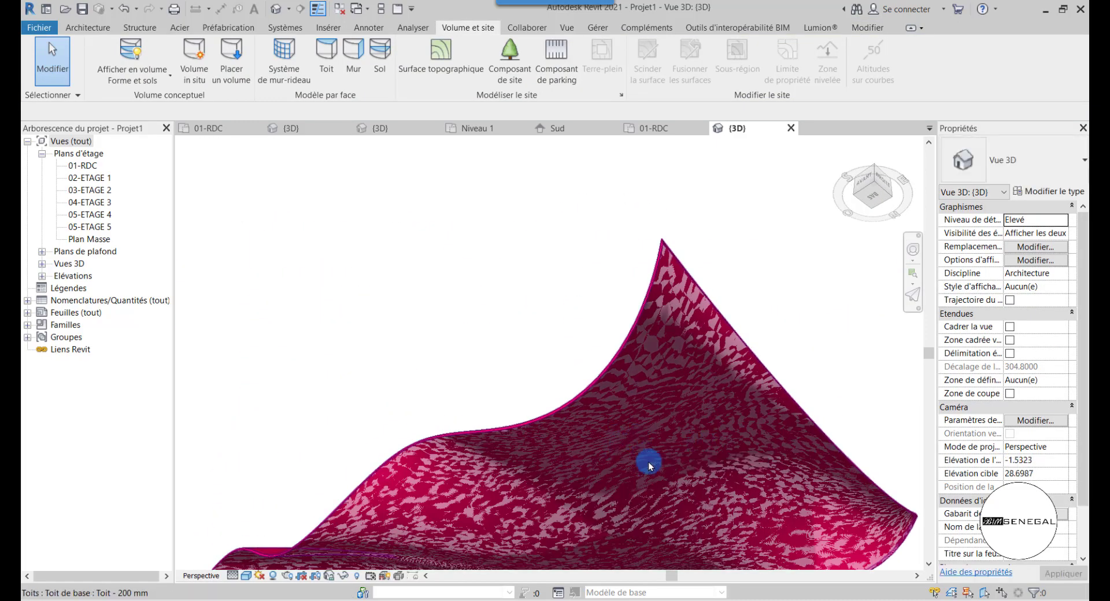
pyautogui.keyDown('shift'); pyautogui.moveTo(572, 315); pyautogui.dragTo(607, 304, button='middle'); pyautogui.keyUp('shift')
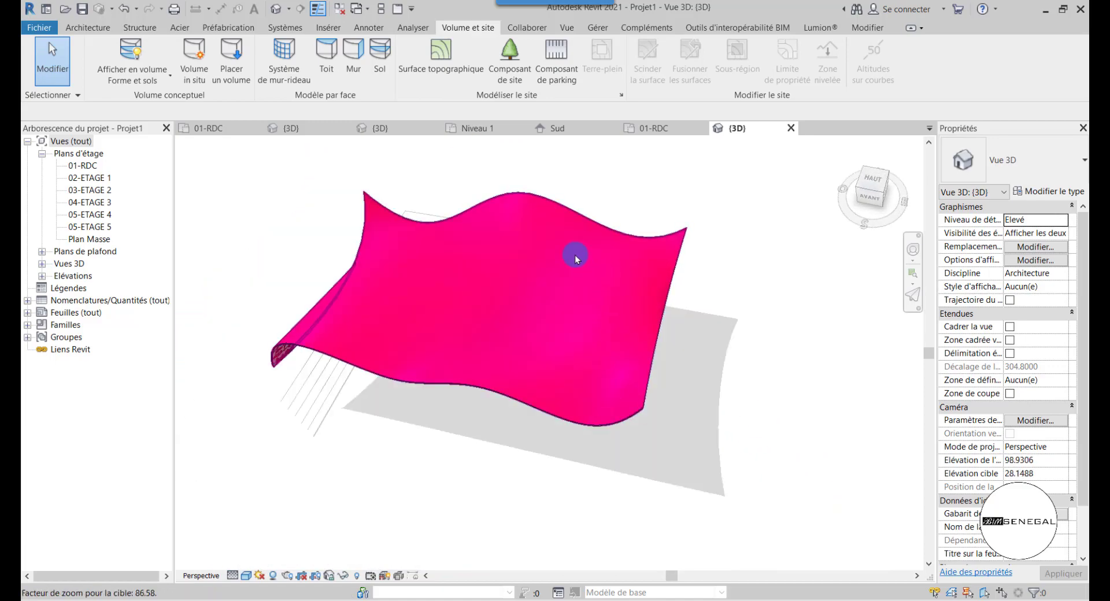
pyautogui.doubleClick(83, 242)
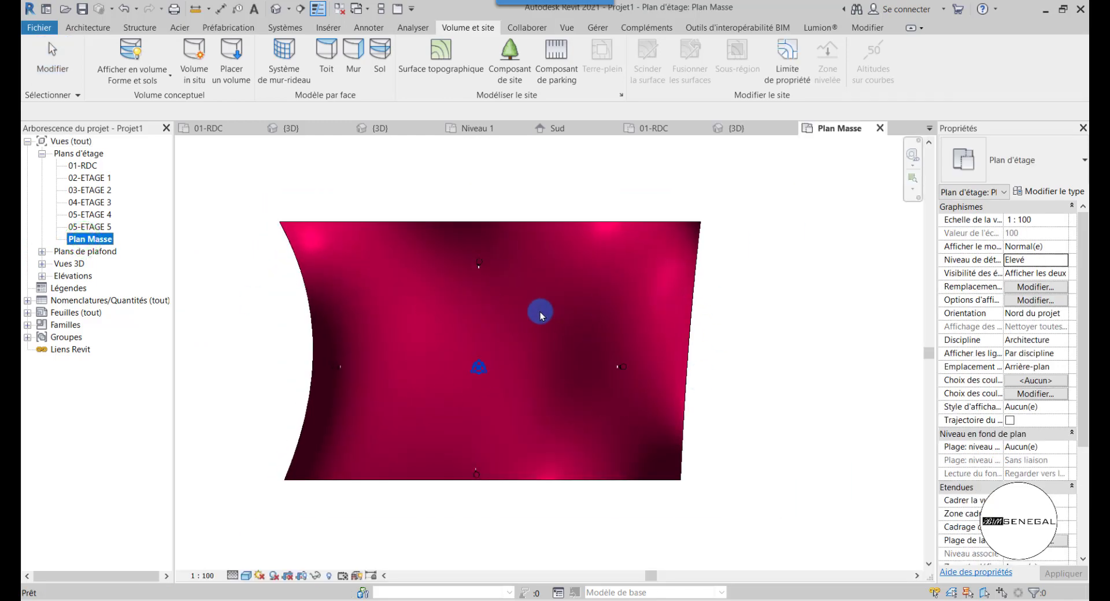
# Step: Draw a straight horizontal wall 68 m long just inside the roof's upper edge, using stacked type Soubassement Brique + Générique 150 mm 2
pyautogui.click(106, 29)
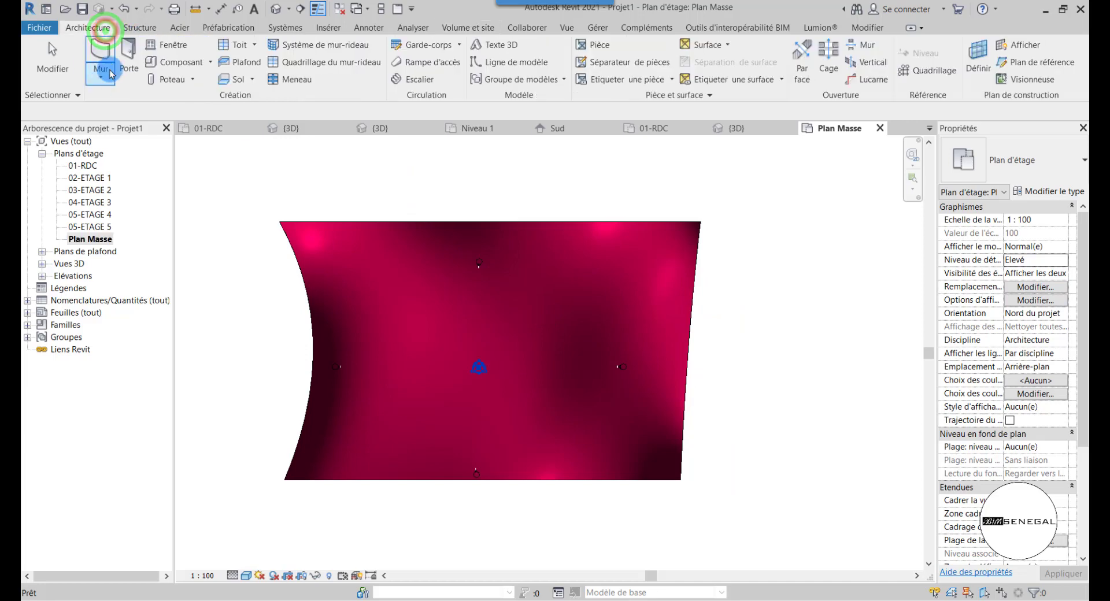
pyautogui.click(106, 55)
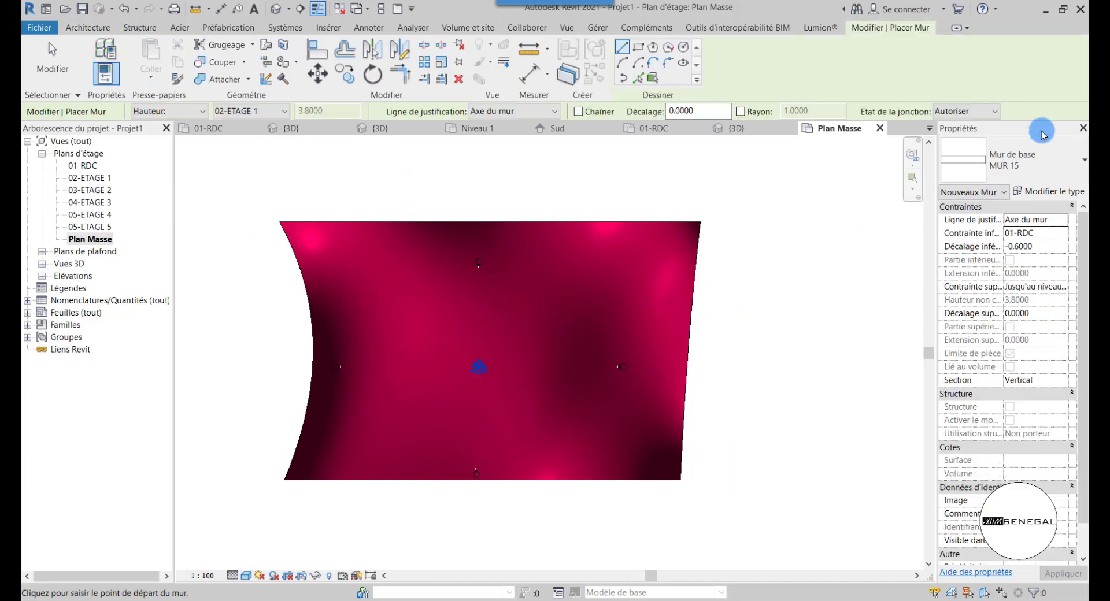
pyautogui.click(1039, 163)
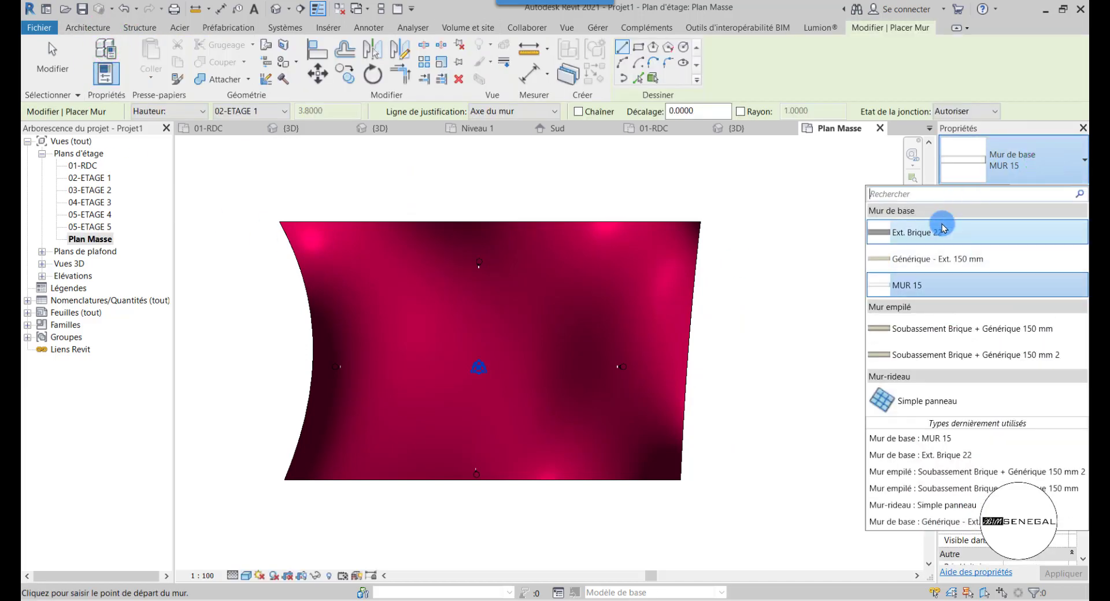
pyautogui.click(914, 355)
pyautogui.scroll(1, 521, 306)
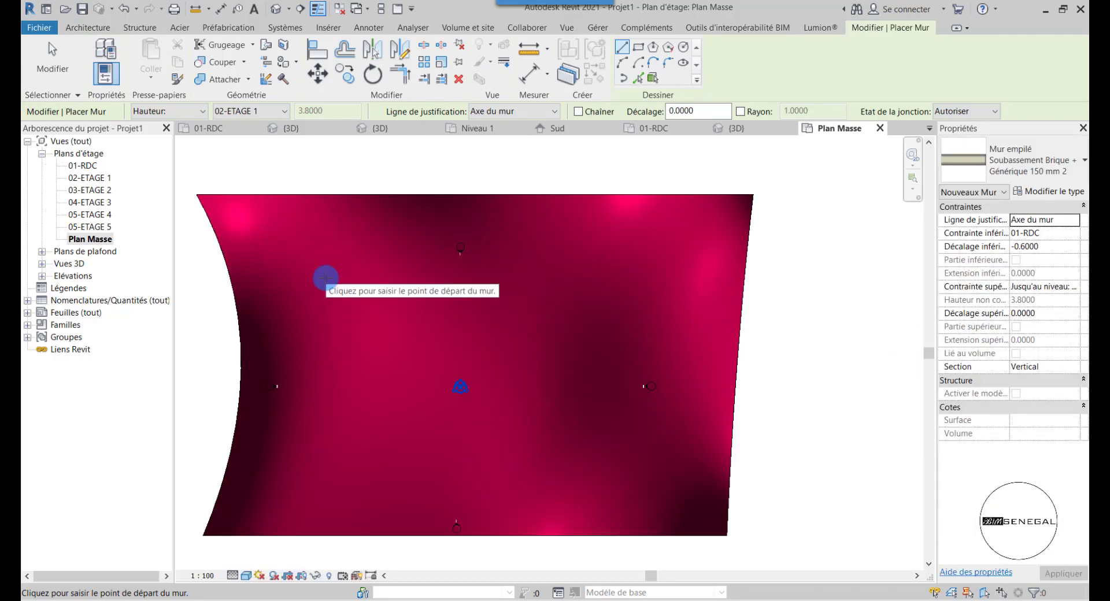
pyautogui.click(249, 226)
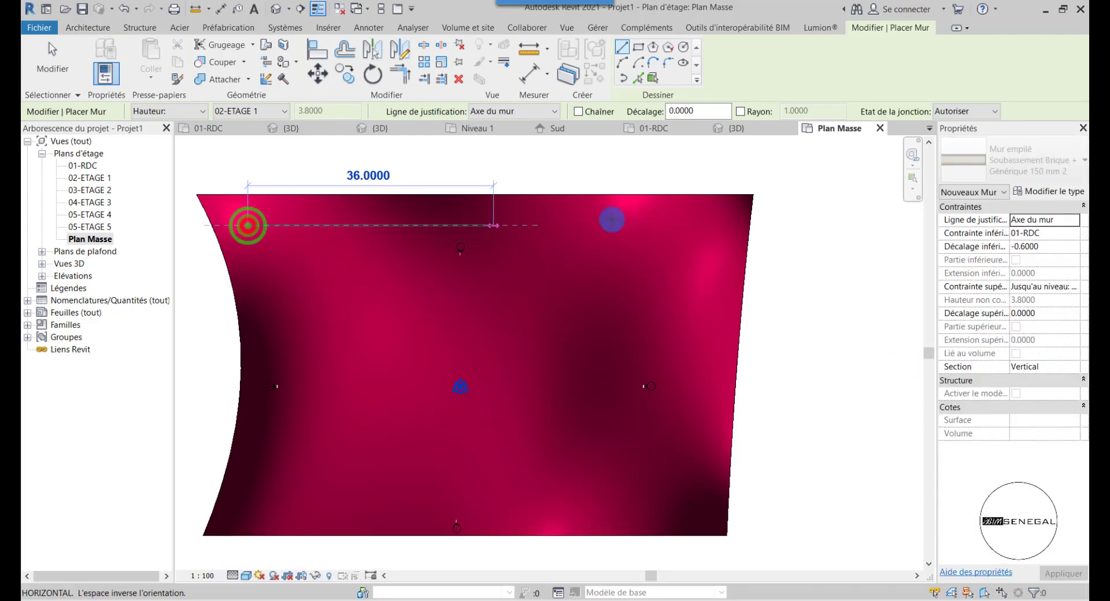
pyautogui.click(724, 215)
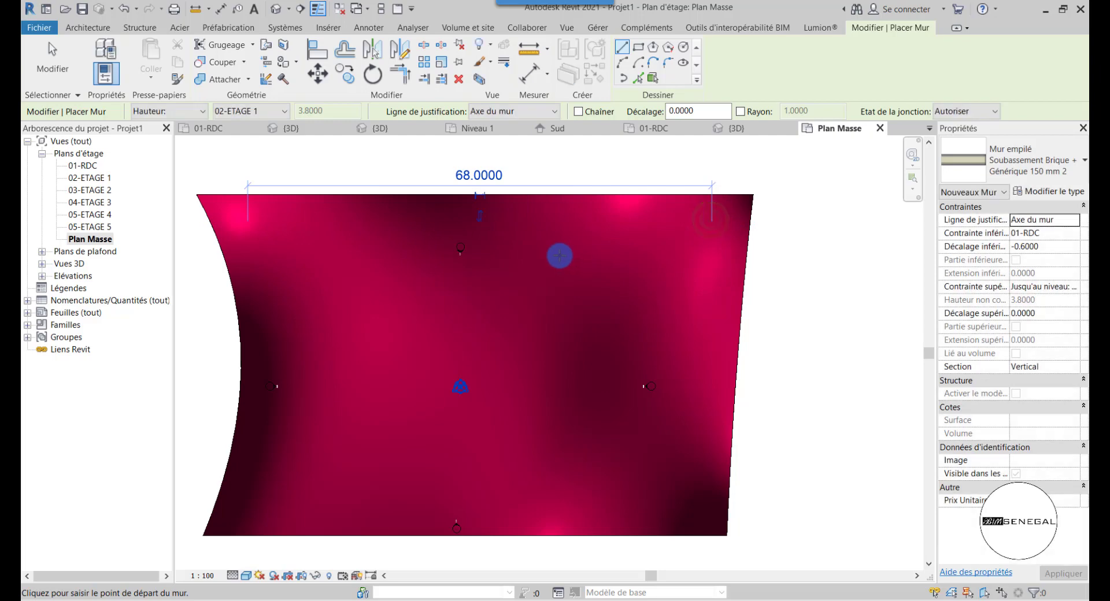
pyautogui.press('Escape')
pyautogui.scroll(-1, 461, 389)
pyautogui.press('Escape')
# Step: Array the wall linearly into 8 grouped copies, placing the last one about 41 m away near the roof's lower edge
pyautogui.moveTo(190, 184); pyautogui.dragTo(762, 261)
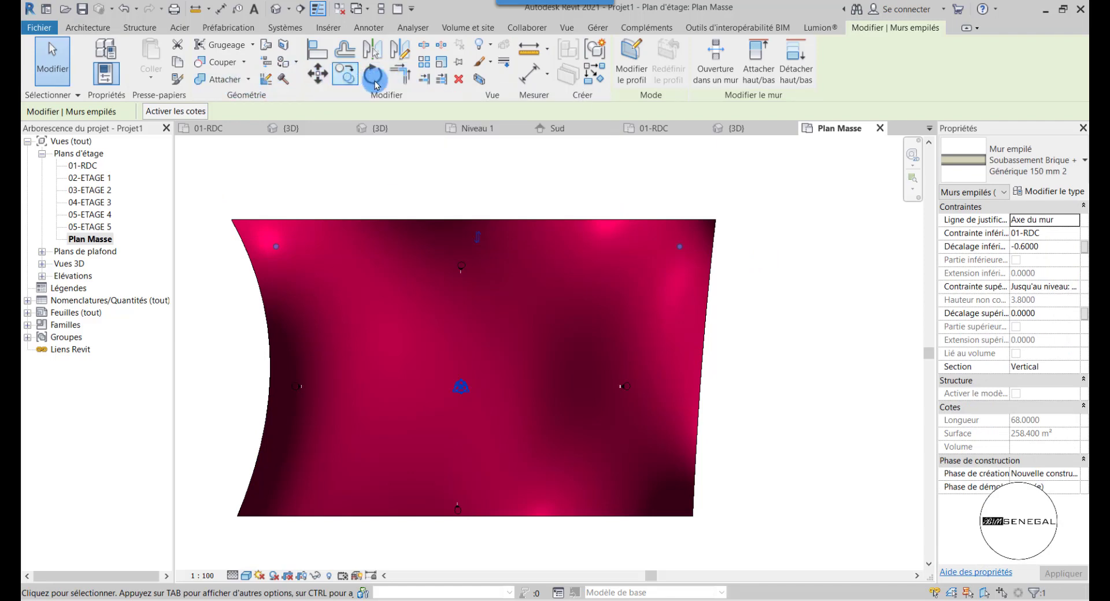
pyautogui.click(422, 65)
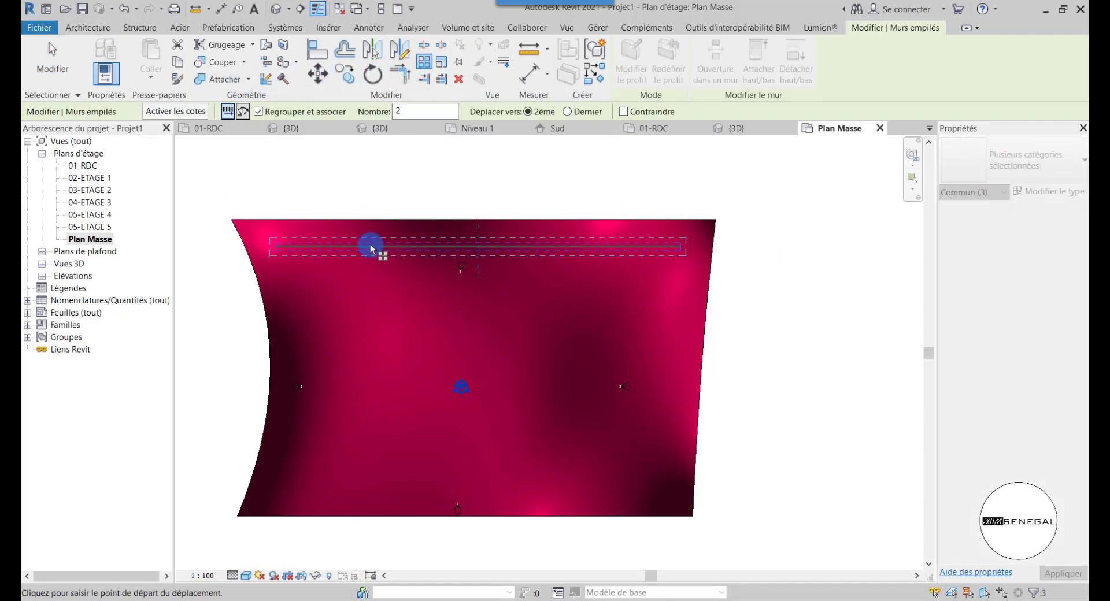
pyautogui.click(371, 246)
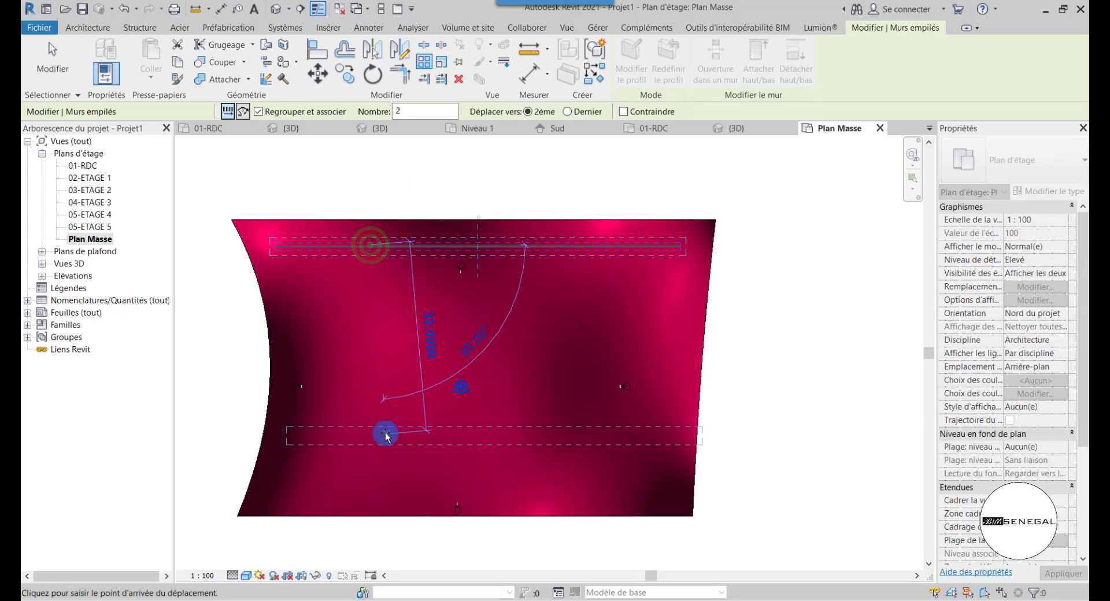
pyautogui.click(583, 111)
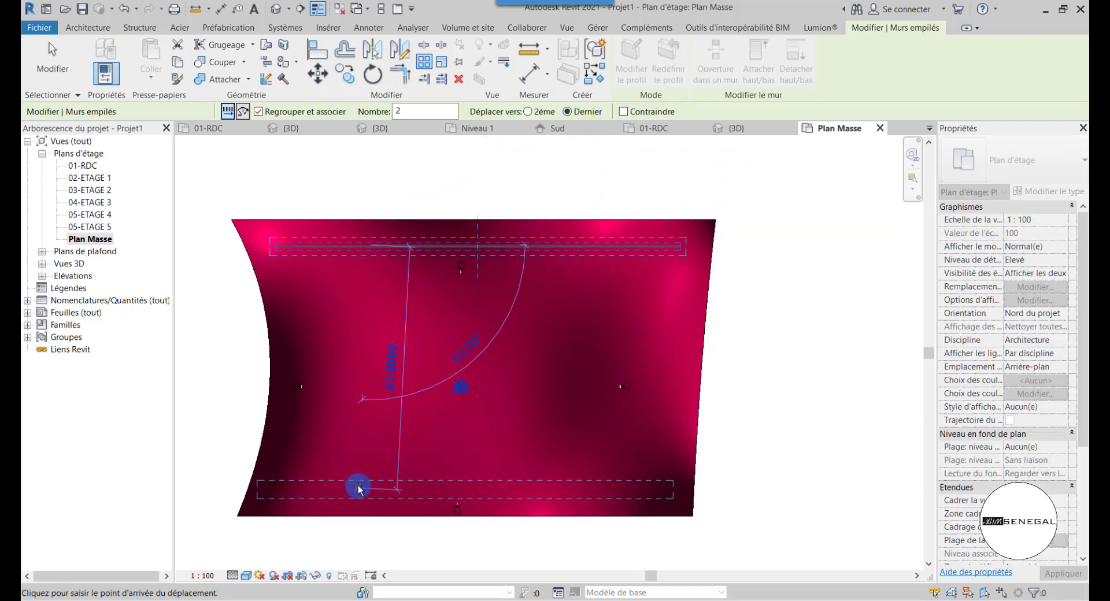
pyautogui.click(373, 489)
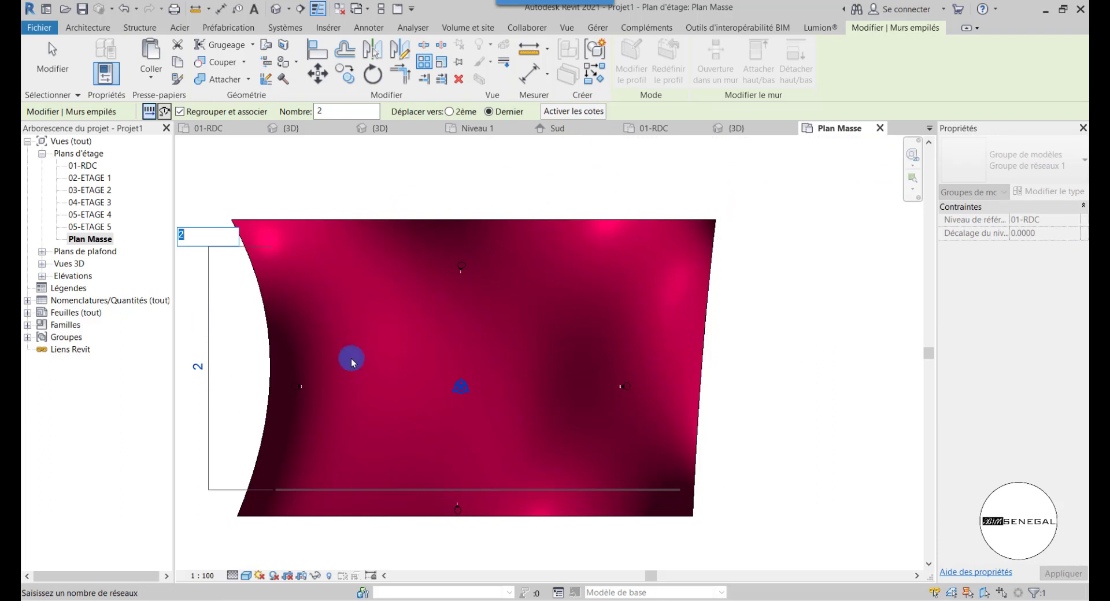
pyautogui.scroll(-2, 352, 359)
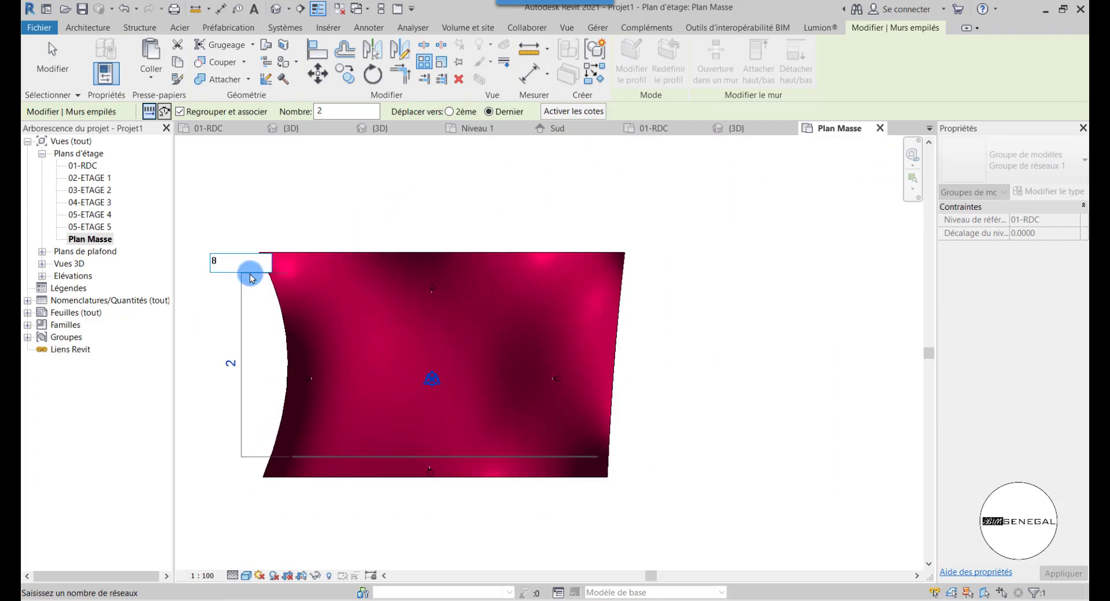
pyautogui.write('8')
pyautogui.press('Return')
pyautogui.scroll(3, 248, 390)
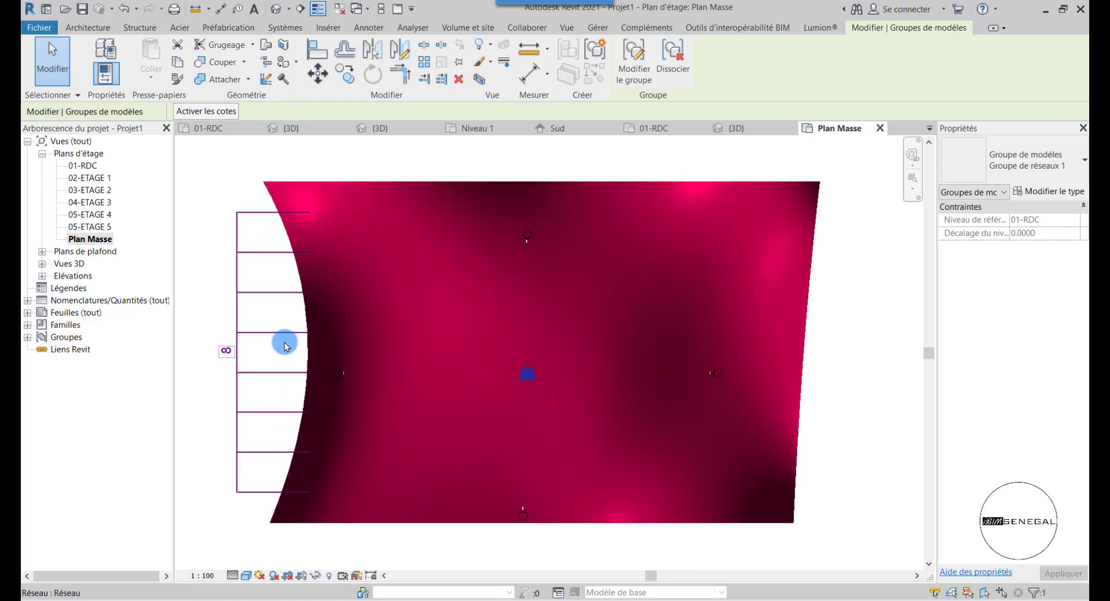
# Step: Select all the arrayed wall groups in the 3D view and ungroup them
pyautogui.click(278, 8)
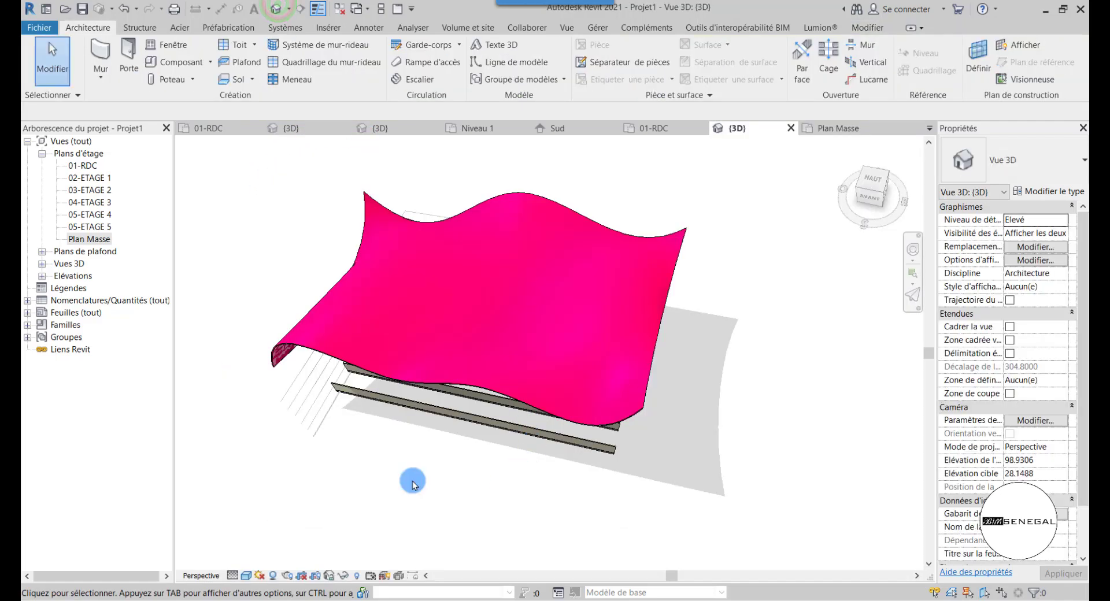
pyautogui.keyDown('shift'); pyautogui.moveTo(414, 478); pyautogui.dragTo(635, 496, button='middle'); pyautogui.keyUp('shift')
pyautogui.click(594, 461)
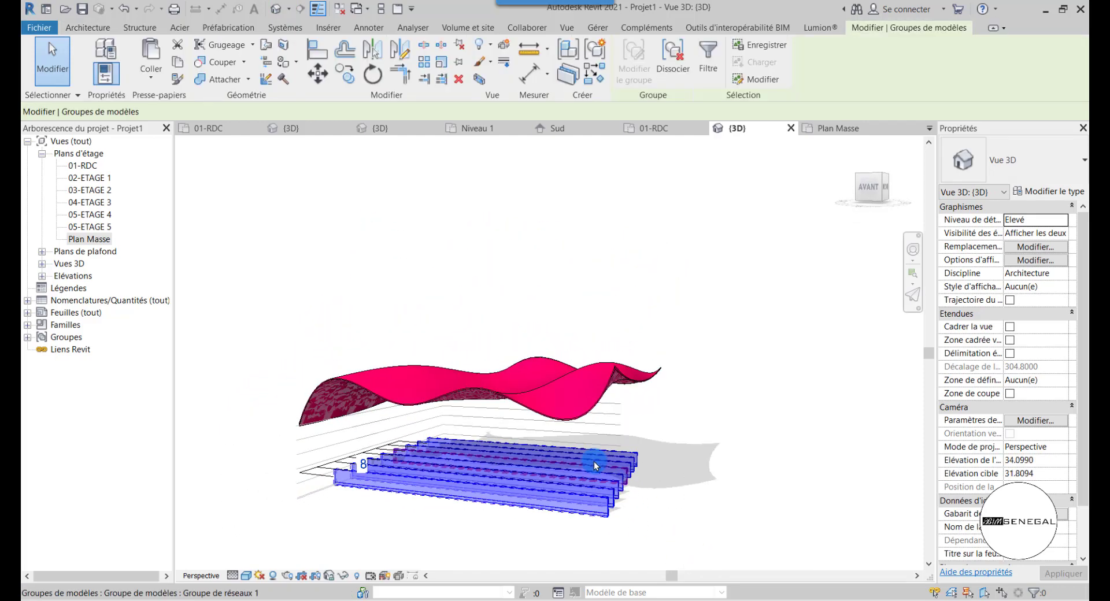
pyautogui.click(673, 55)
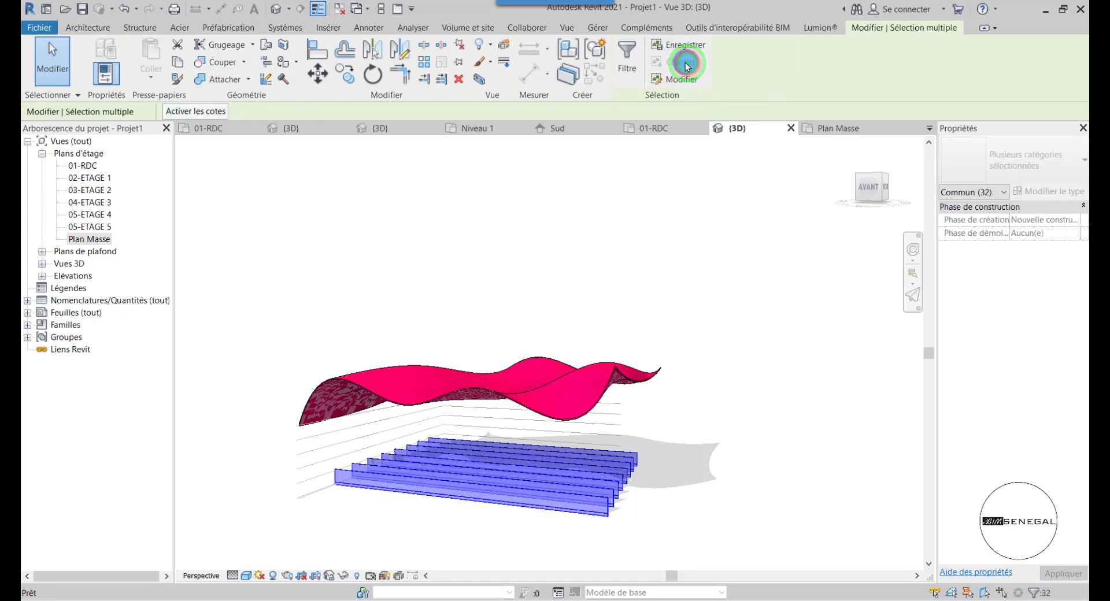
pyautogui.click(706, 458)
# Step: Attach the tops of all eight walls to the wavy roof
pyautogui.keyDown('shift'); pyautogui.moveTo(627, 493); pyautogui.dragTo(654, 520, button='middle'); pyautogui.keyUp('shift')
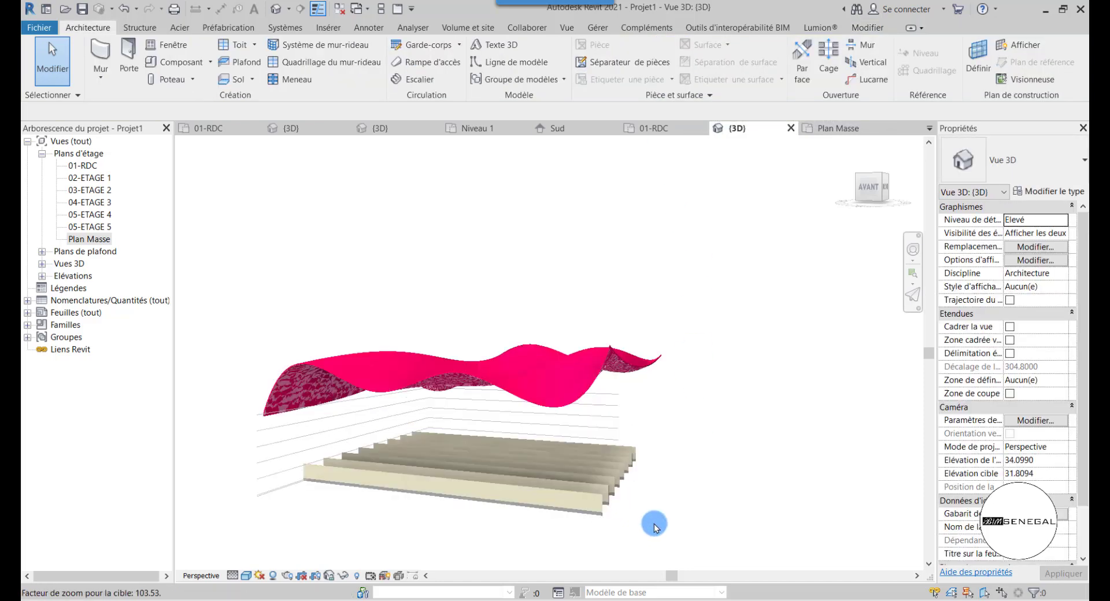
pyautogui.moveTo(657, 530); pyautogui.dragTo(591, 457)
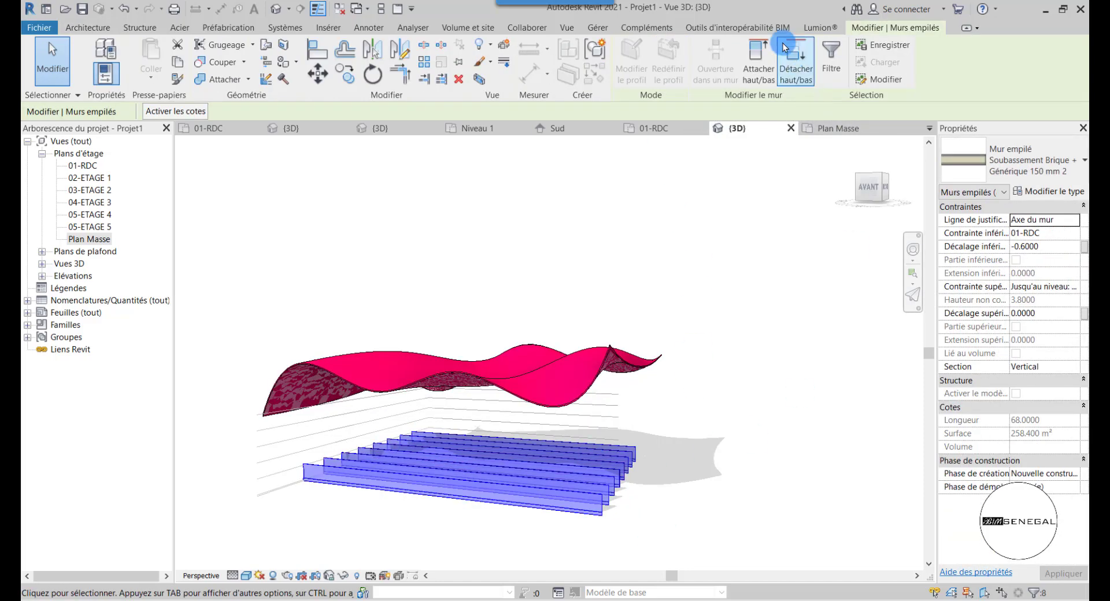
pyautogui.click(760, 69)
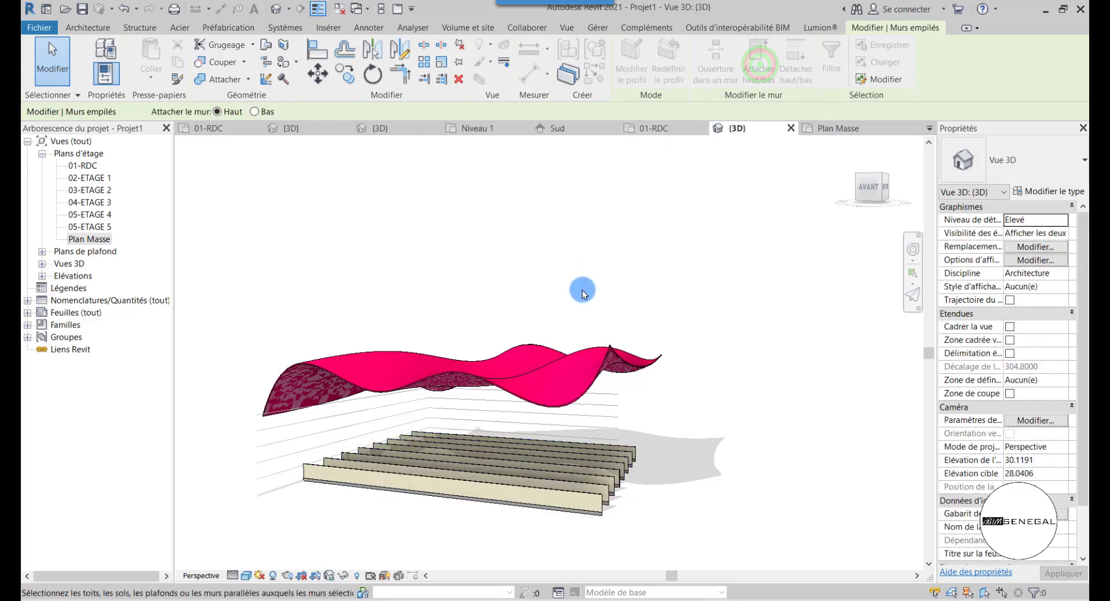
pyautogui.click(681, 473)
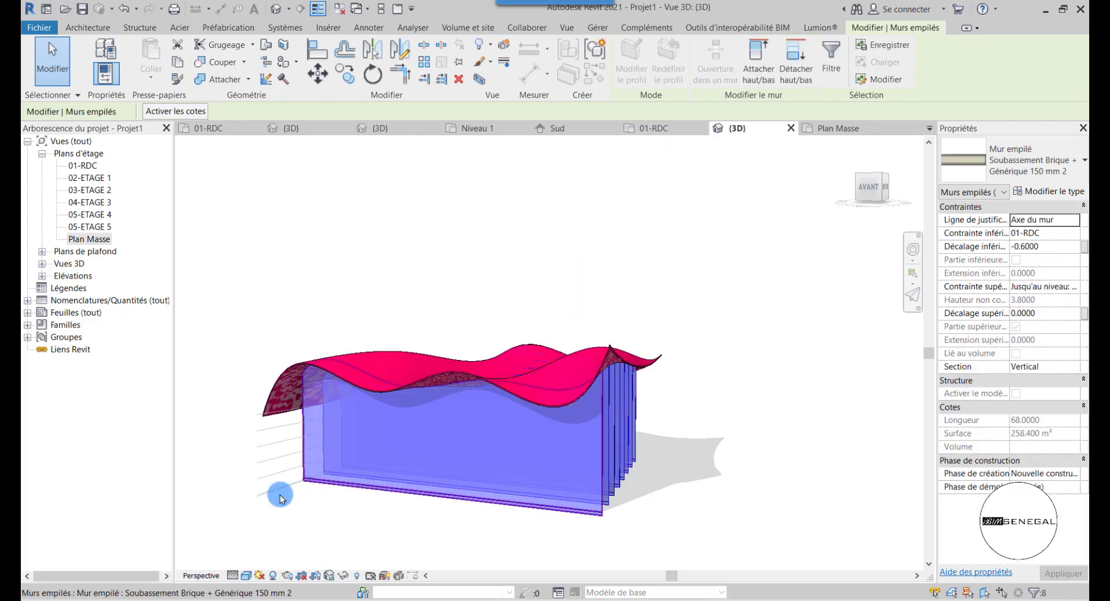
# Step: Hide the roof and the wavy mass in the 3D view, leaving only the curved-top walls
pyautogui.moveTo(279, 488)
pyautogui.keyDown('shift'); pyautogui.mouseDown(button='middle')
pyautogui.moveTo(835, 493)
pyautogui.moveTo(508, 488)
pyautogui.moveTo(491, 460)
pyautogui.moveTo(352, 465)
pyautogui.mouseUp(button='middle'); pyautogui.keyUp('shift')
pyautogui.scroll(-2, 349, 407)
pyautogui.click(322, 388)
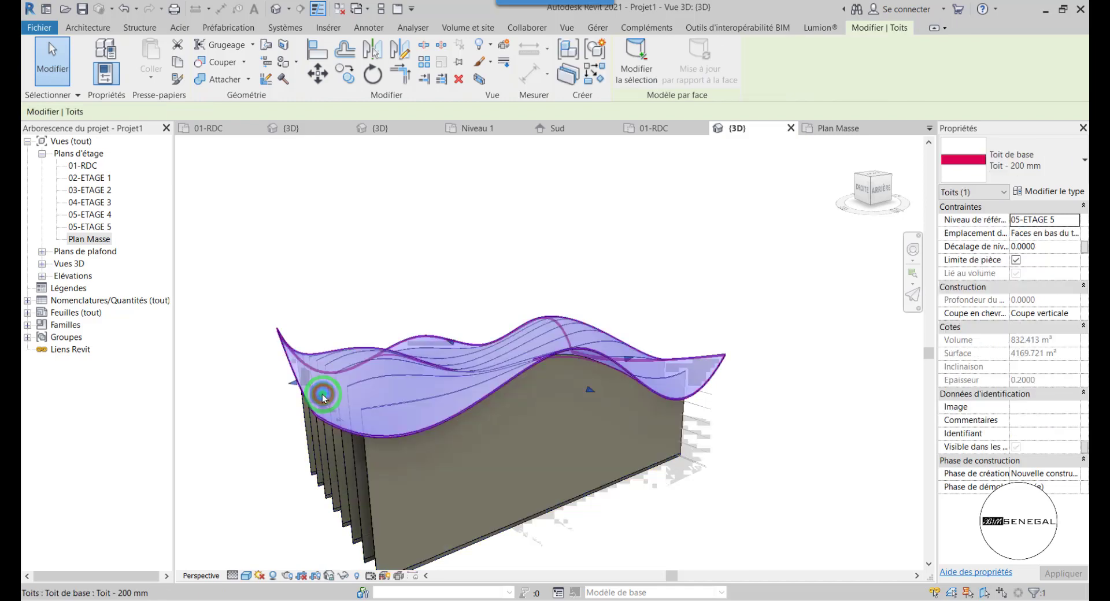
pyautogui.click(494, 50)
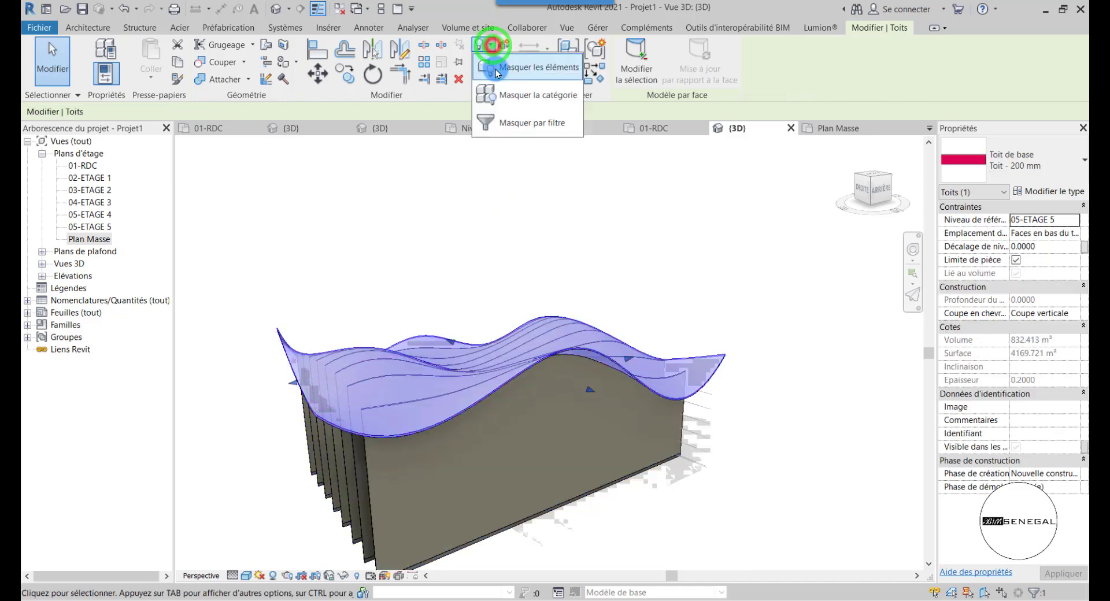
pyautogui.click(506, 55)
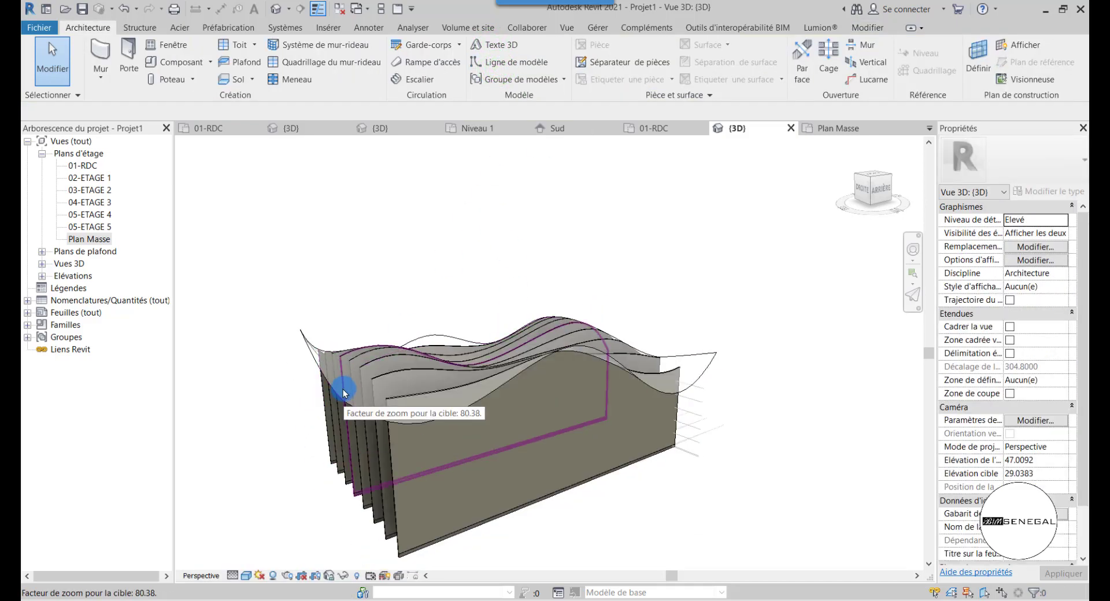
pyautogui.click(329, 381)
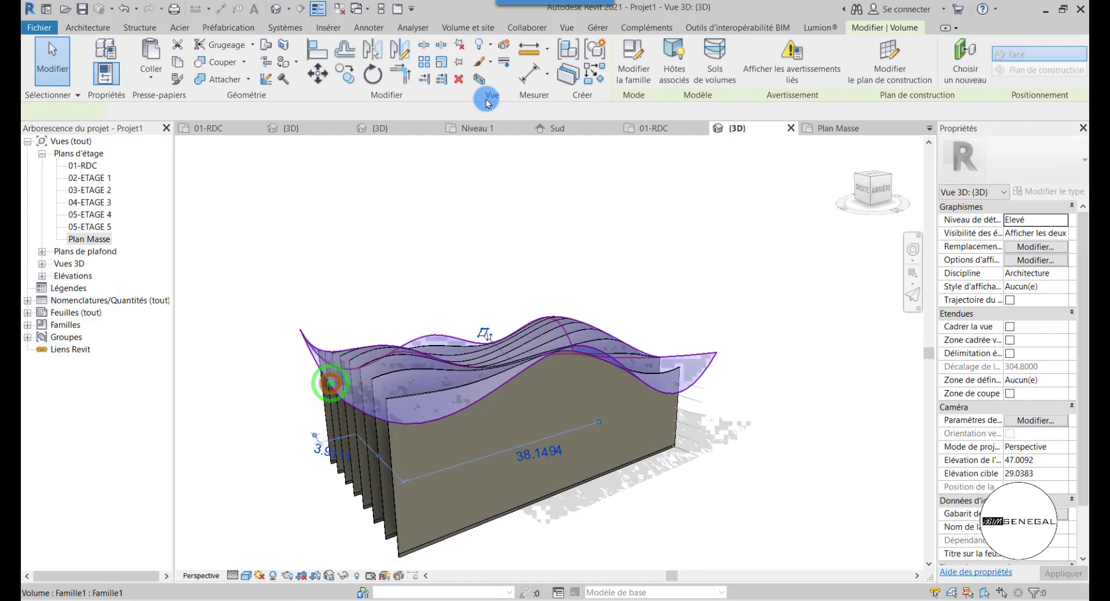
pyautogui.click(491, 46)
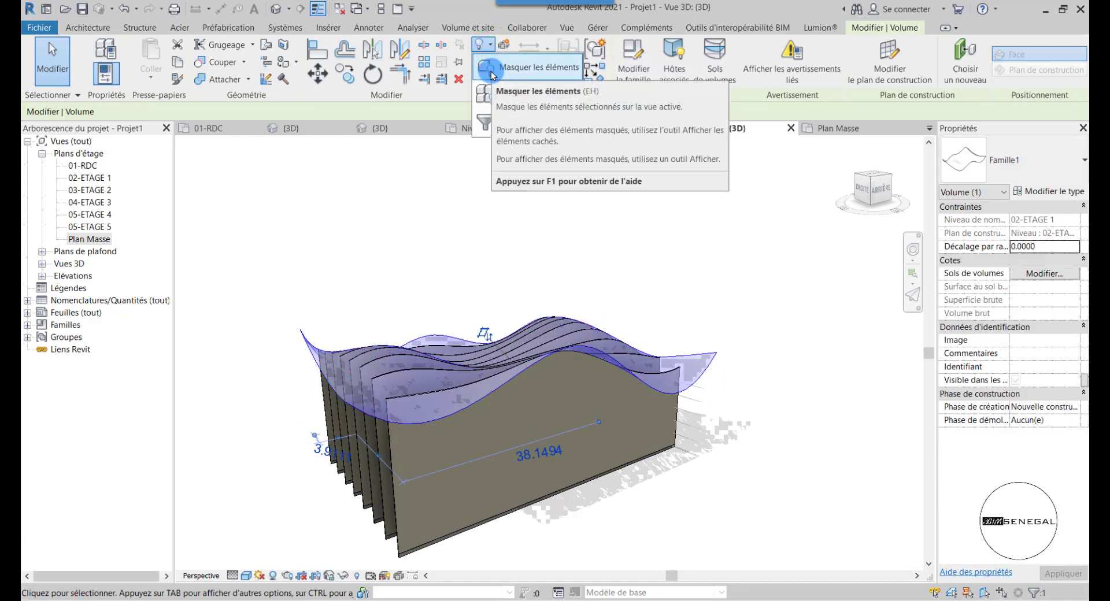
pyautogui.click(490, 74)
# Step: Start a structural beam and load the Poutre rectangulaire - Béton.rfa family from the library's Ossature > Béton folder
pyautogui.keyDown('shift'); pyautogui.moveTo(650, 269); pyautogui.dragTo(727, 386, button='middle'); pyautogui.keyUp('shift')
pyautogui.scroll(3, 730, 485)
pyautogui.scroll(3, 676, 310)
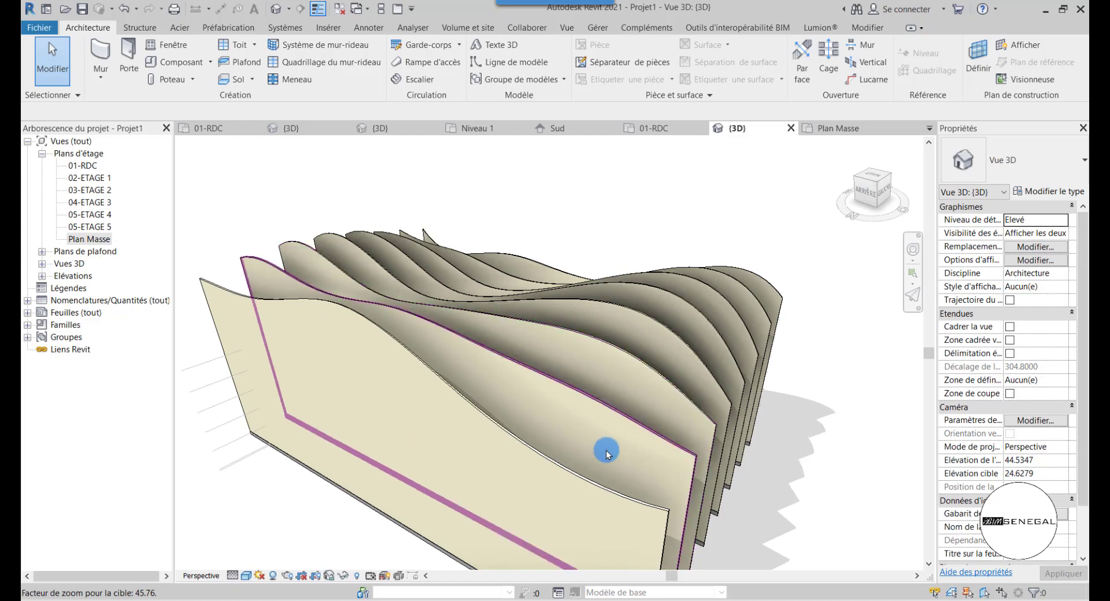
pyautogui.scroll(-1, 546, 267)
pyautogui.scroll(1, 520, 236)
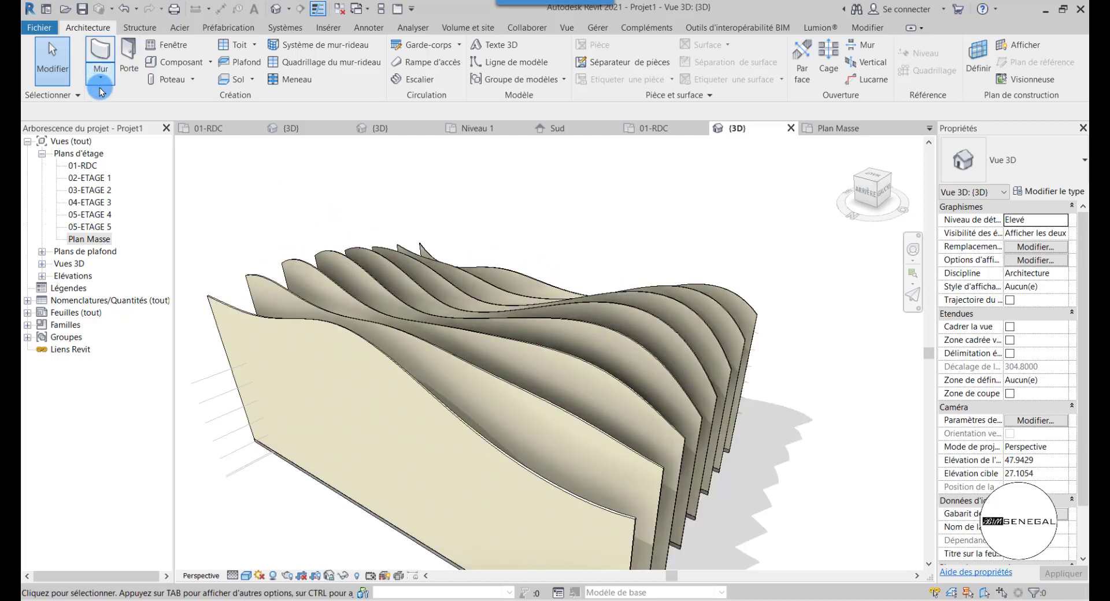
pyautogui.click(134, 27)
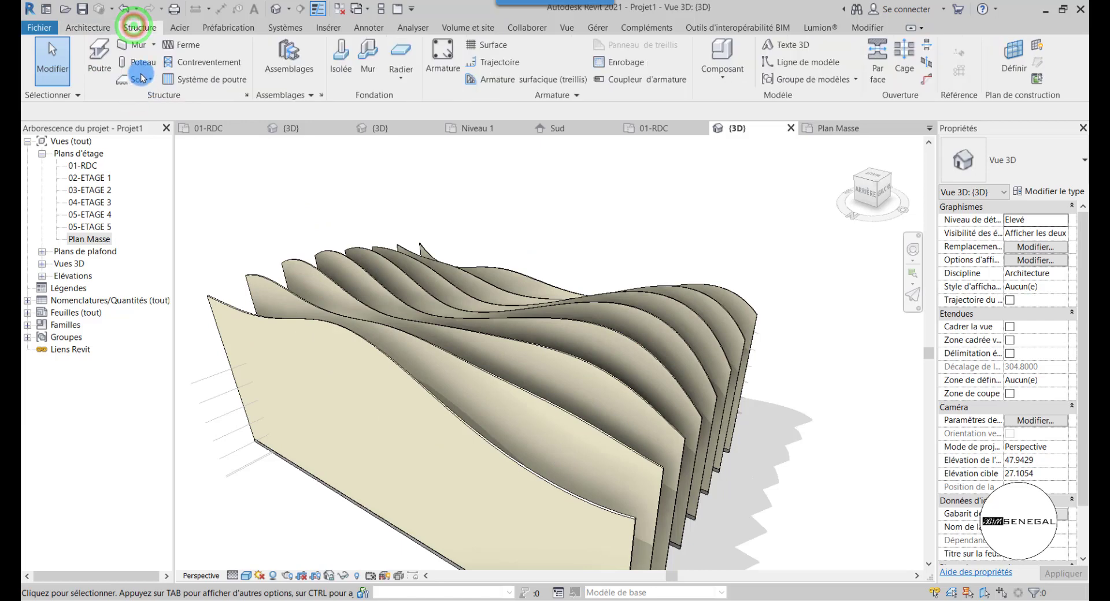
pyautogui.click(108, 55)
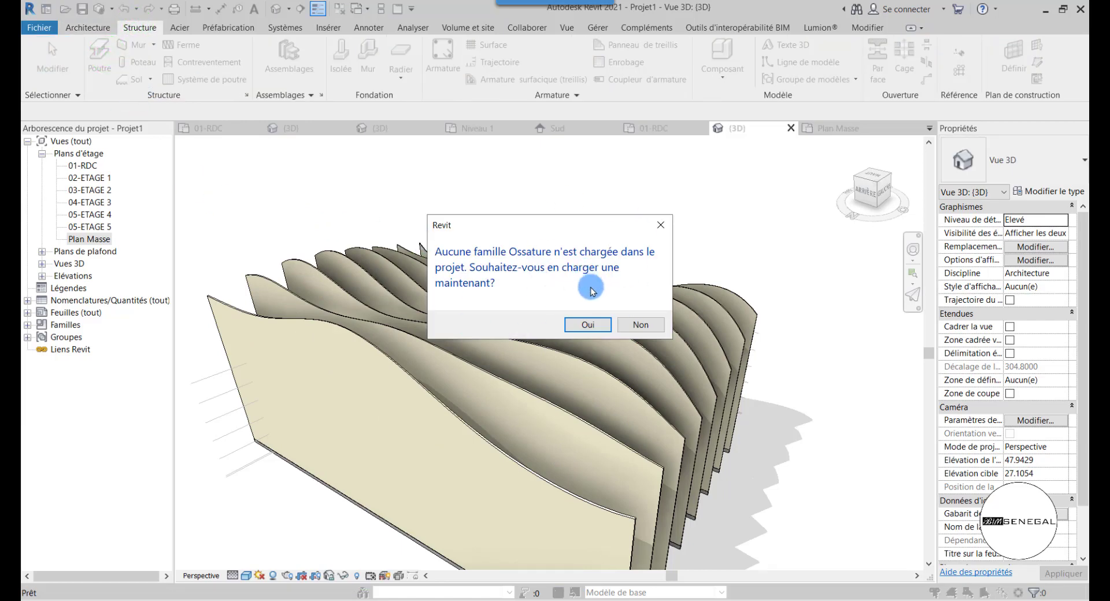
pyautogui.click(588, 325)
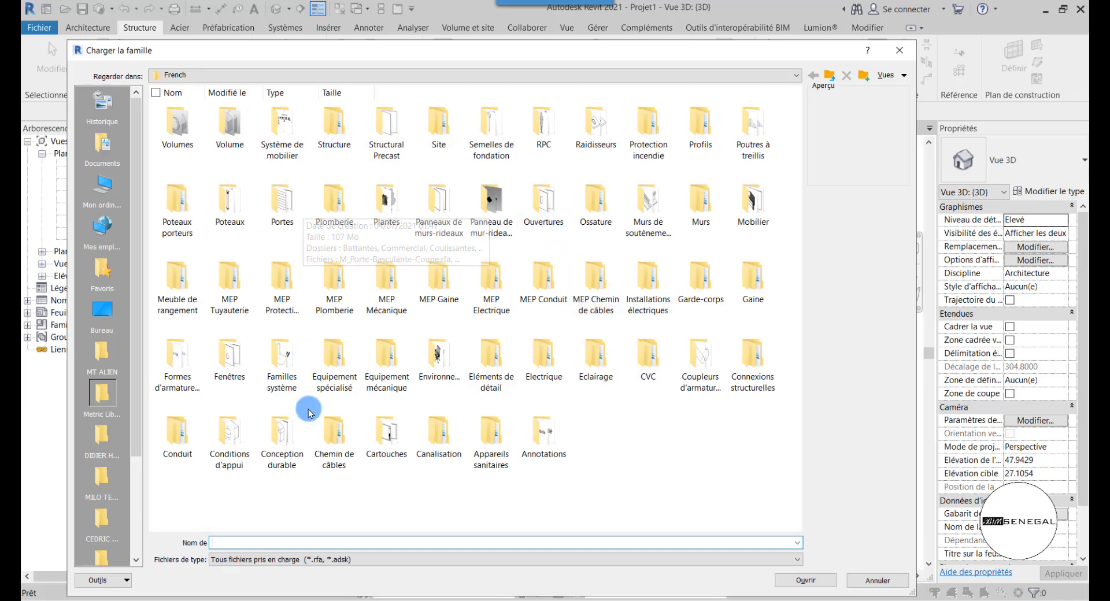
pyautogui.doubleClick(335, 137)
pyautogui.click(217, 134)
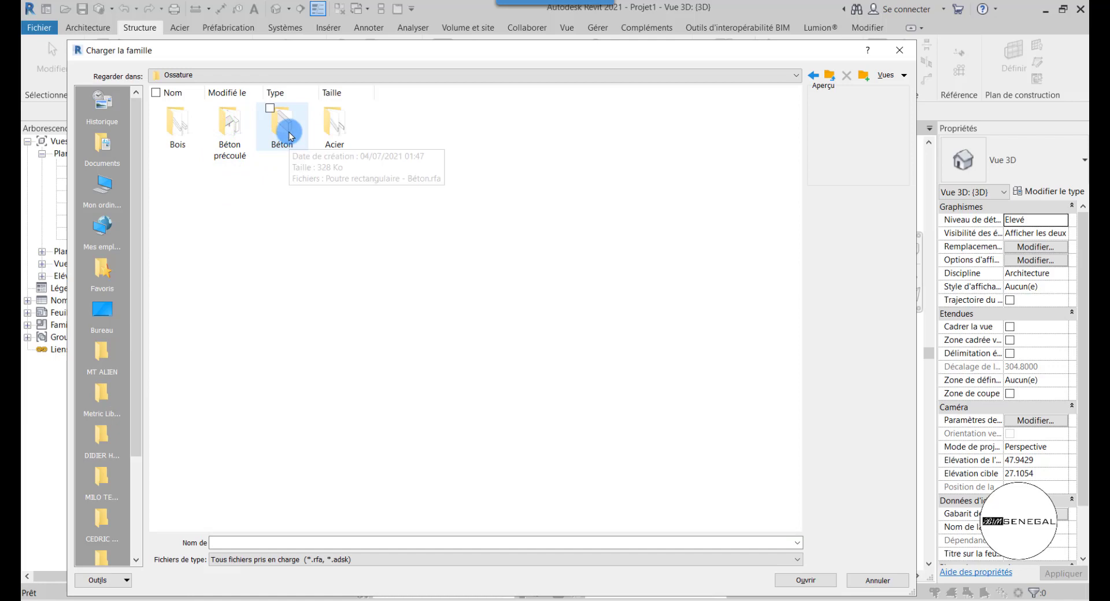
pyautogui.doubleClick(285, 129)
pyautogui.click(179, 124)
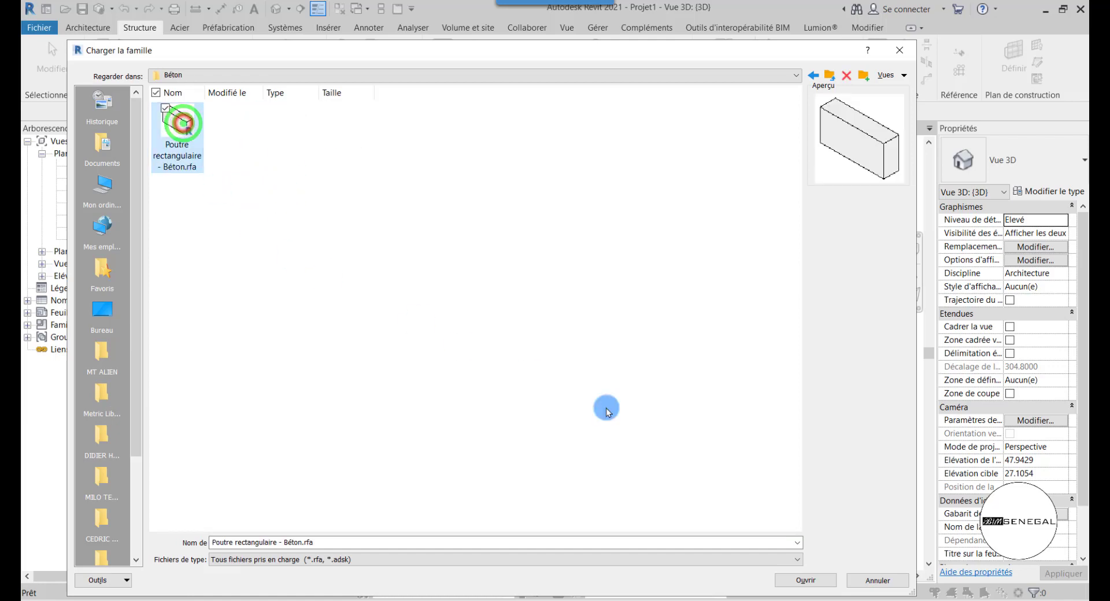
pyautogui.click(807, 580)
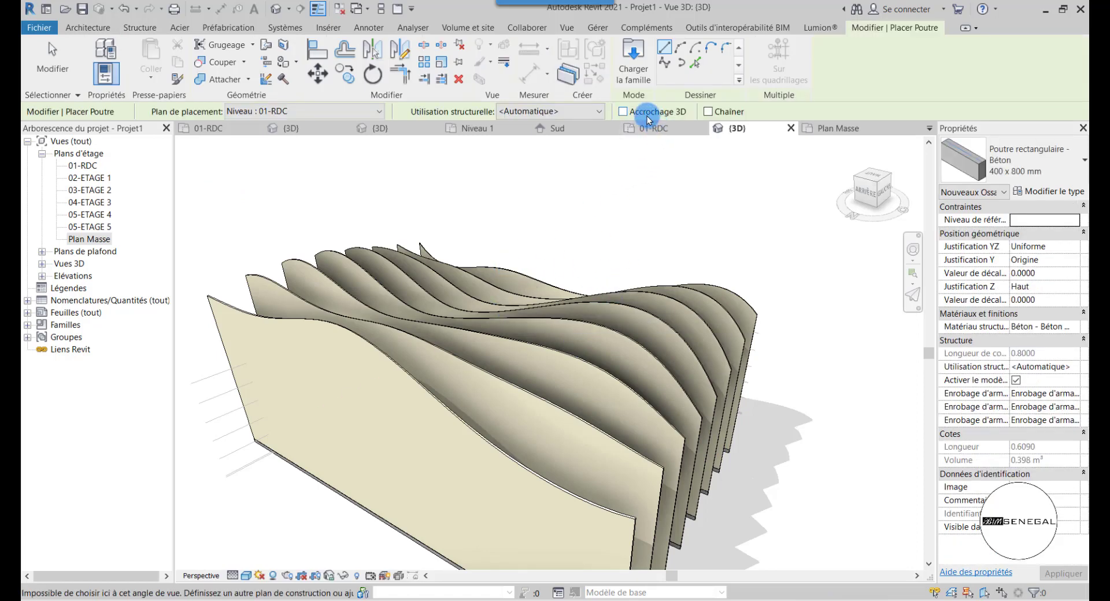
# Step: With 3D snapping enabled, place 400 x 800 mm concrete beams by picking the curved top edges of all eight walls
pyautogui.scroll(-1, 740, 360)
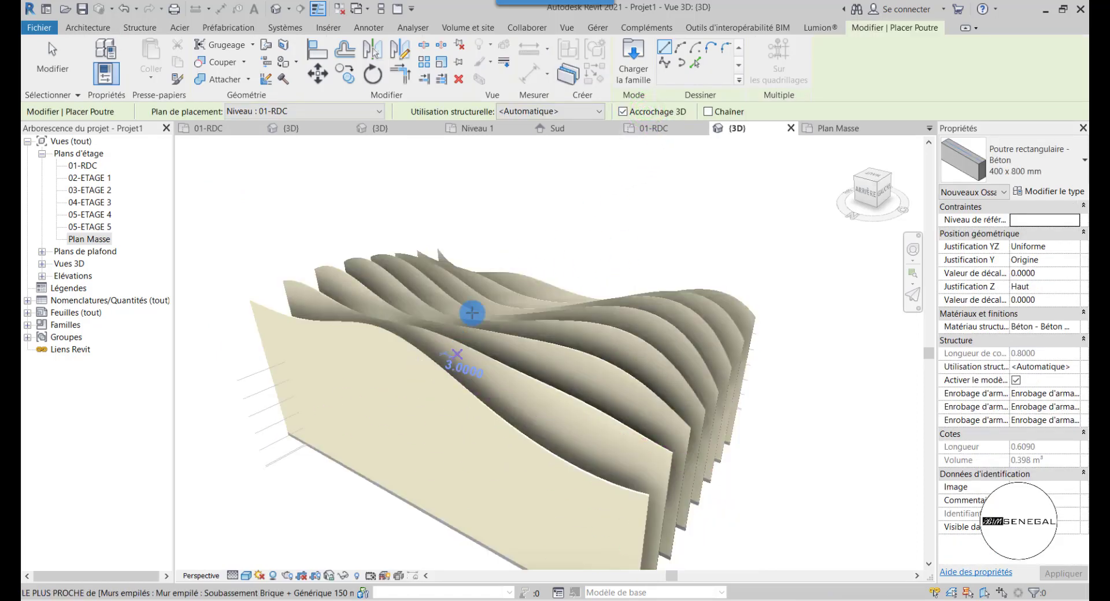
pyautogui.click(696, 61)
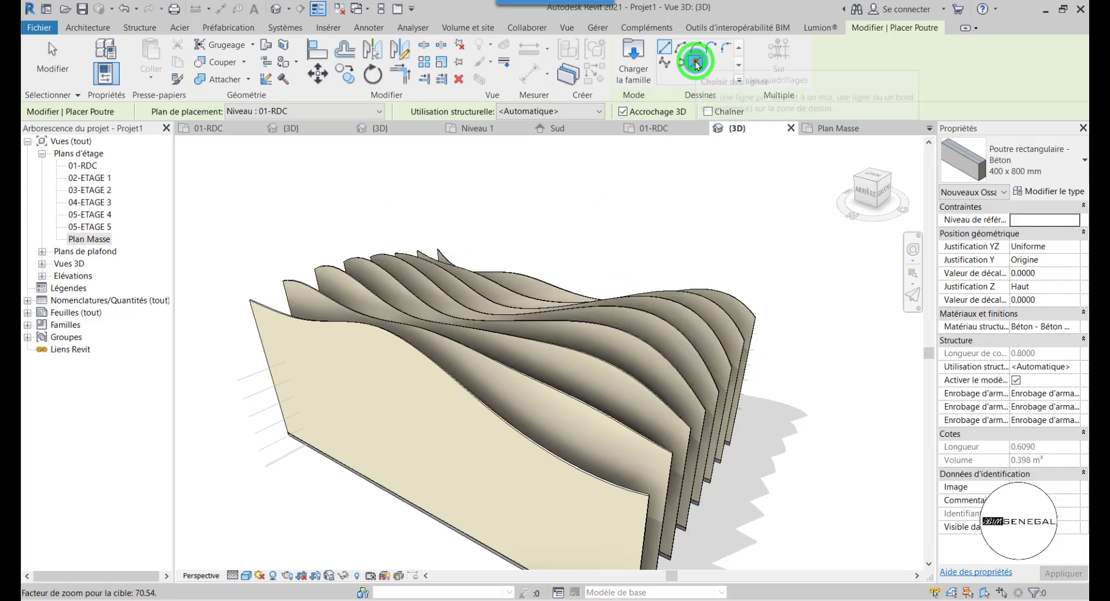
pyautogui.scroll(2, 199, 349)
pyautogui.scroll(5, 247, 315)
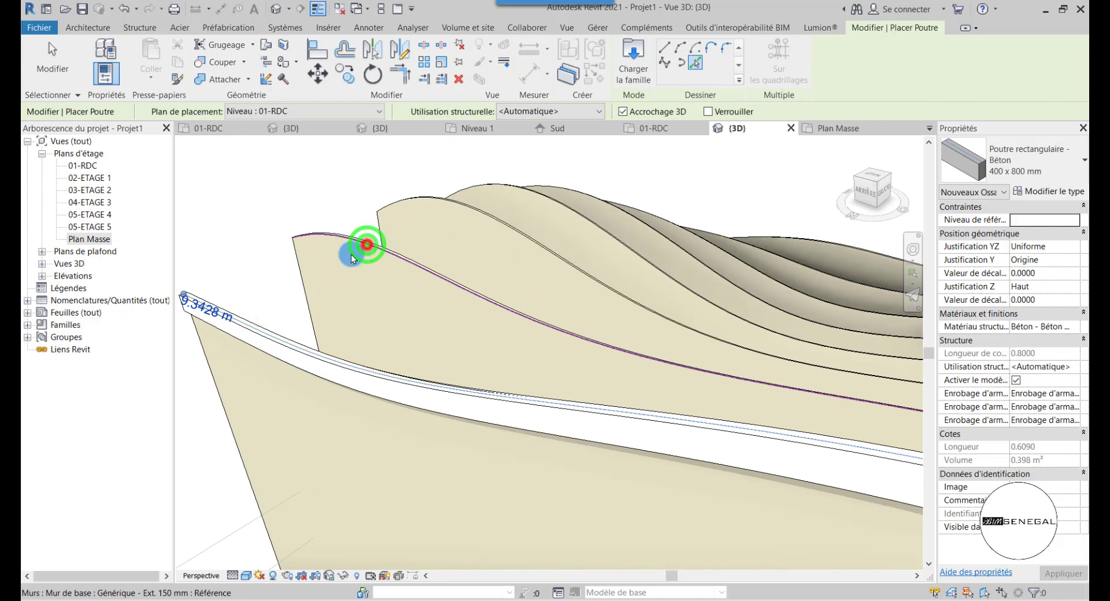
pyautogui.scroll(5, 351, 258)
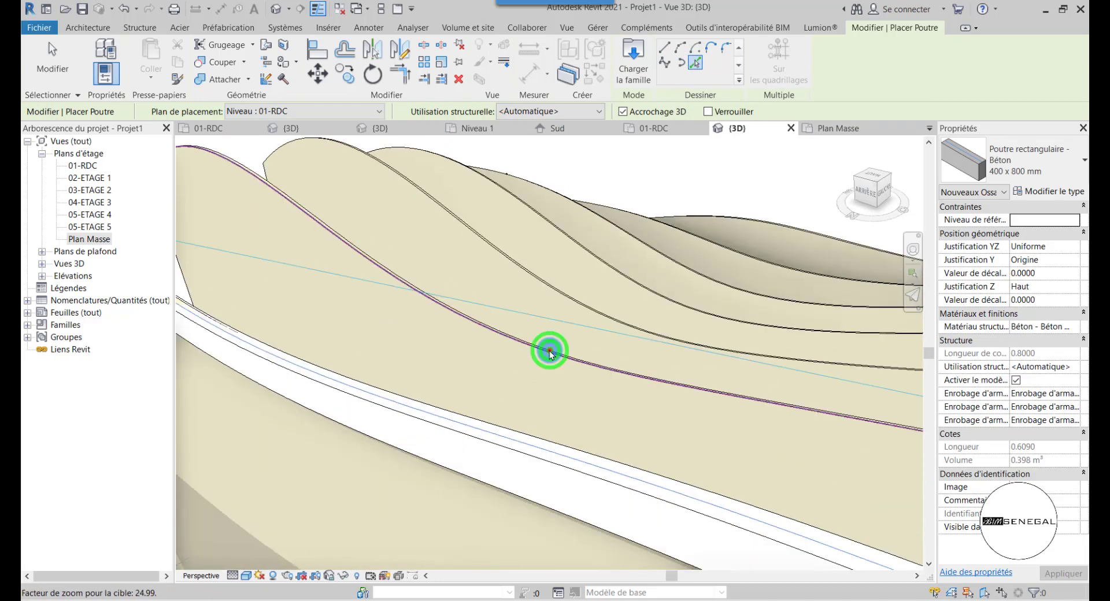
pyautogui.scroll(-4, 503, 369)
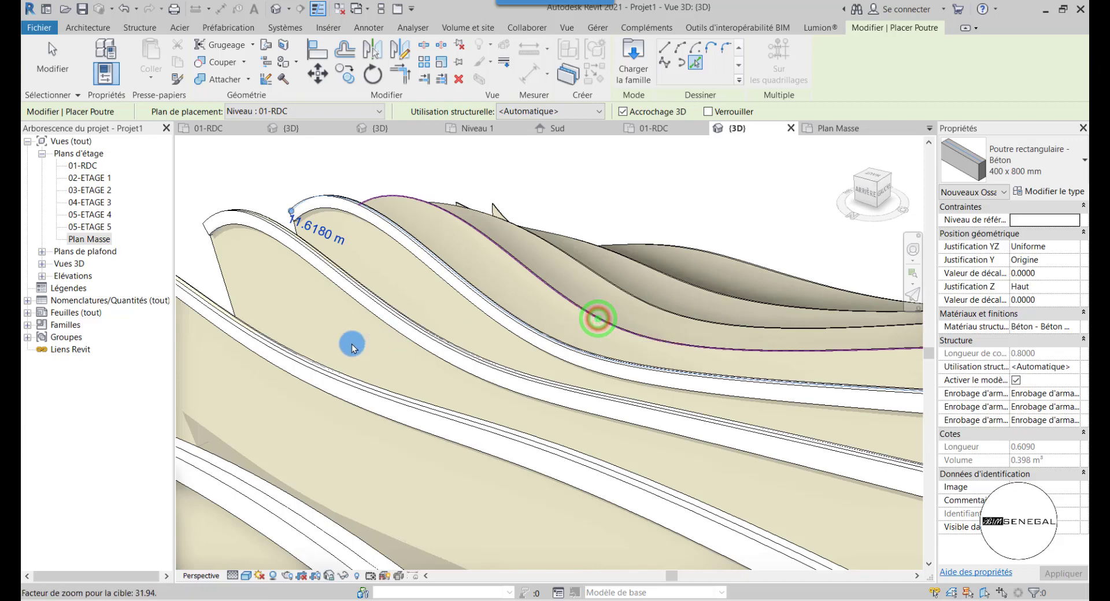
pyautogui.scroll(-3, 352, 345)
pyautogui.scroll(-2, 681, 341)
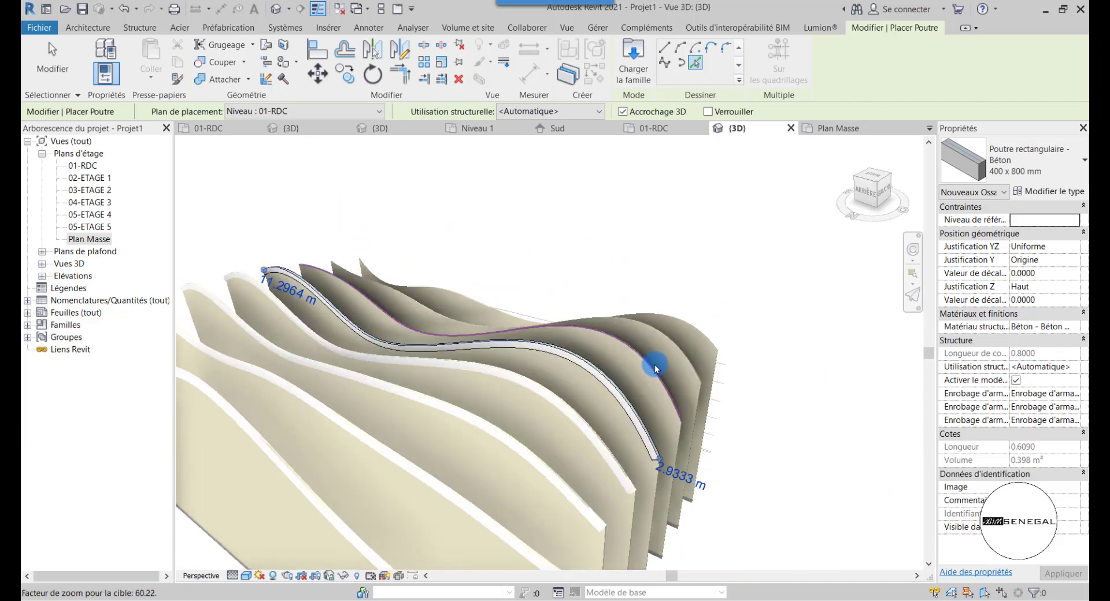
pyautogui.click(655, 366)
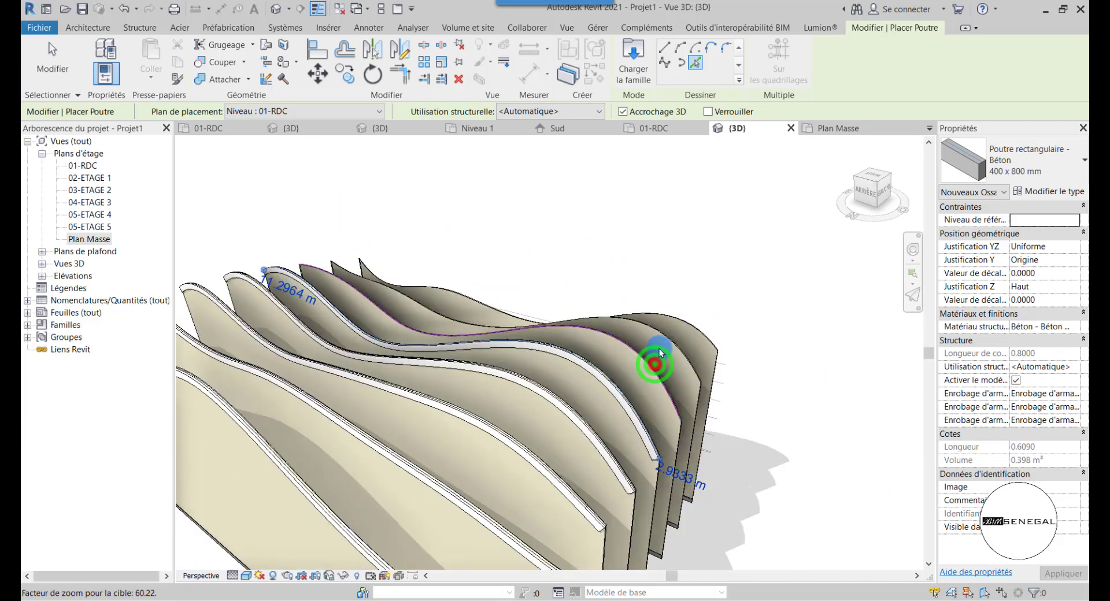
pyautogui.click(696, 322)
pyautogui.scroll(-2, 701, 283)
pyautogui.click(31, 74)
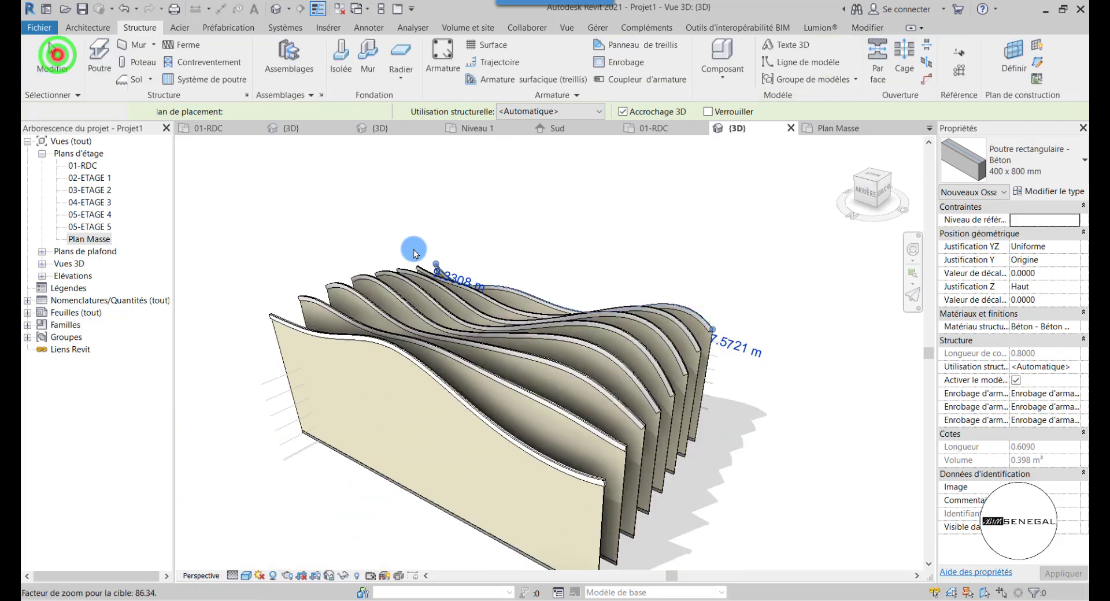
# Step: Hide the entire wall category in the 3D view, using the outermost wall as the selection
pyautogui.keyDown('shift'); pyautogui.moveTo(411, 243); pyautogui.dragTo(535, 427, button='middle'); pyautogui.keyUp('shift')
pyautogui.click(536, 422)
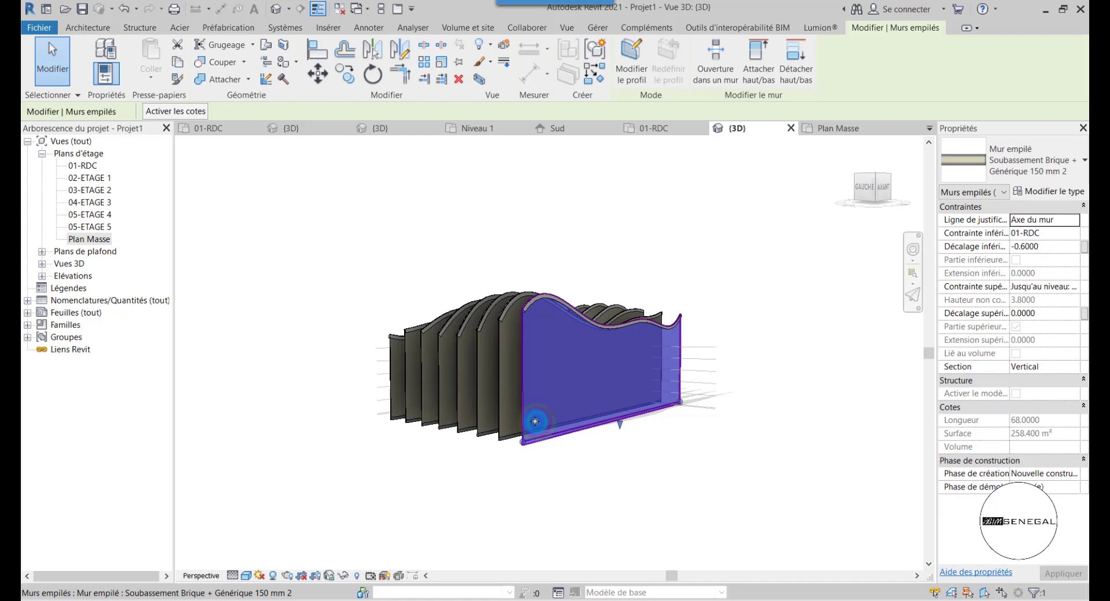
pyautogui.click(493, 45)
pyautogui.click(509, 69)
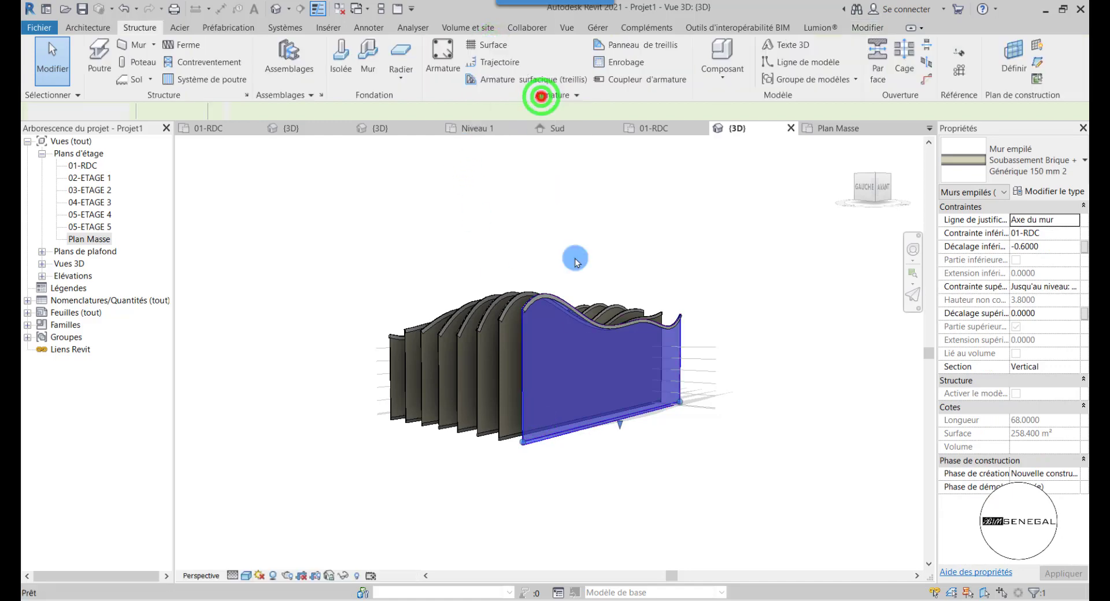
# Step: Set the 3D view's visual style to Réaliste to render the curved beams with their material
pyautogui.keyDown('shift'); pyautogui.moveTo(346, 298); pyautogui.dragTo(567, 344, button='middle'); pyautogui.keyUp('shift')
pyautogui.scroll(5, 411, 377)
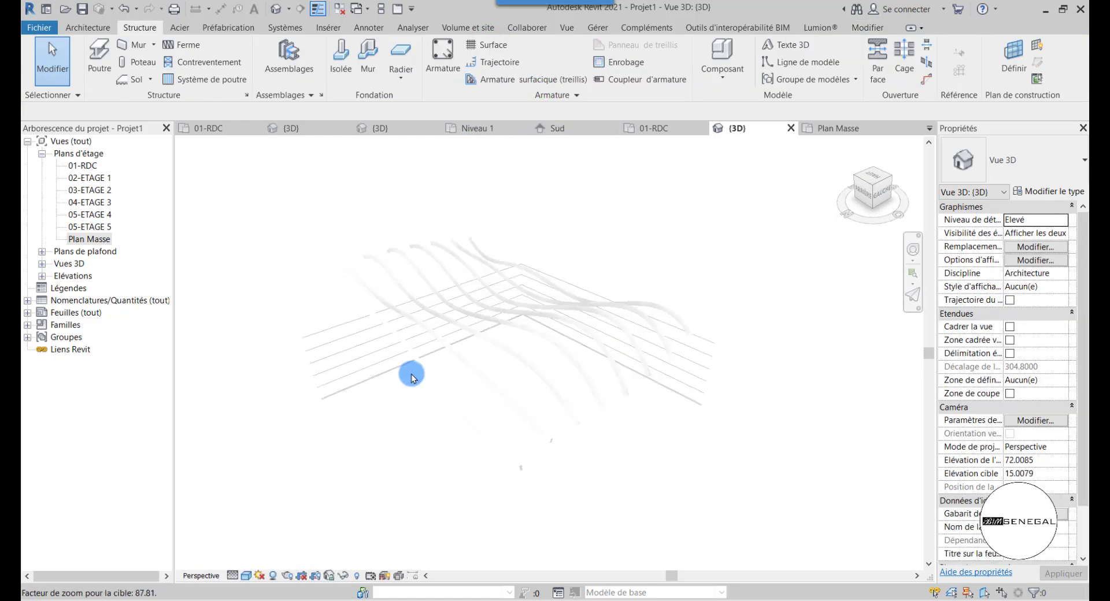
pyautogui.click(248, 575)
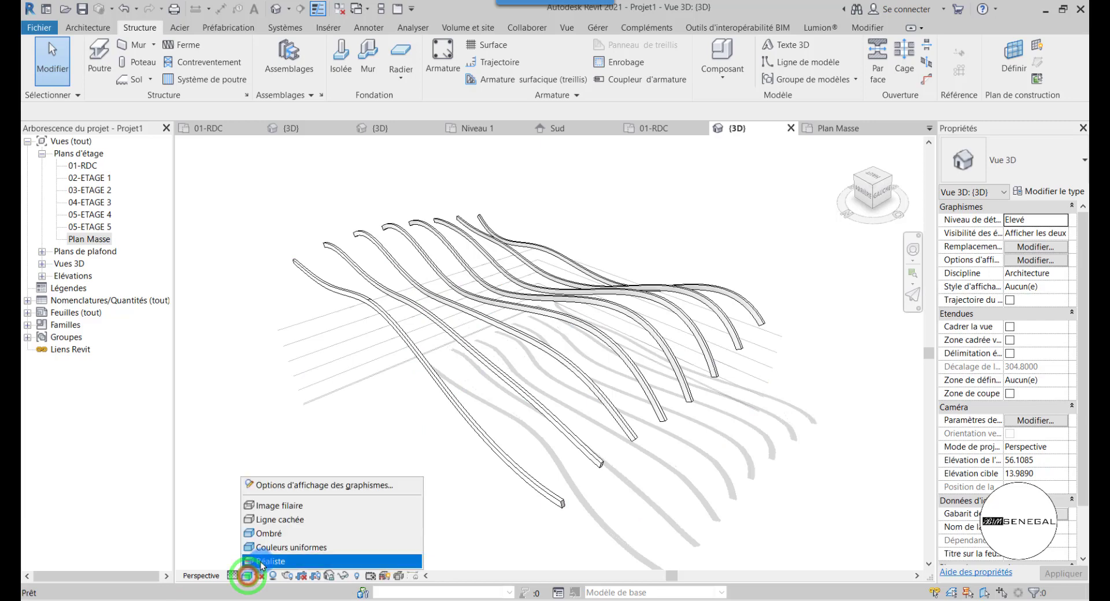
pyautogui.click(428, 499)
pyautogui.scroll(2, 562, 270)
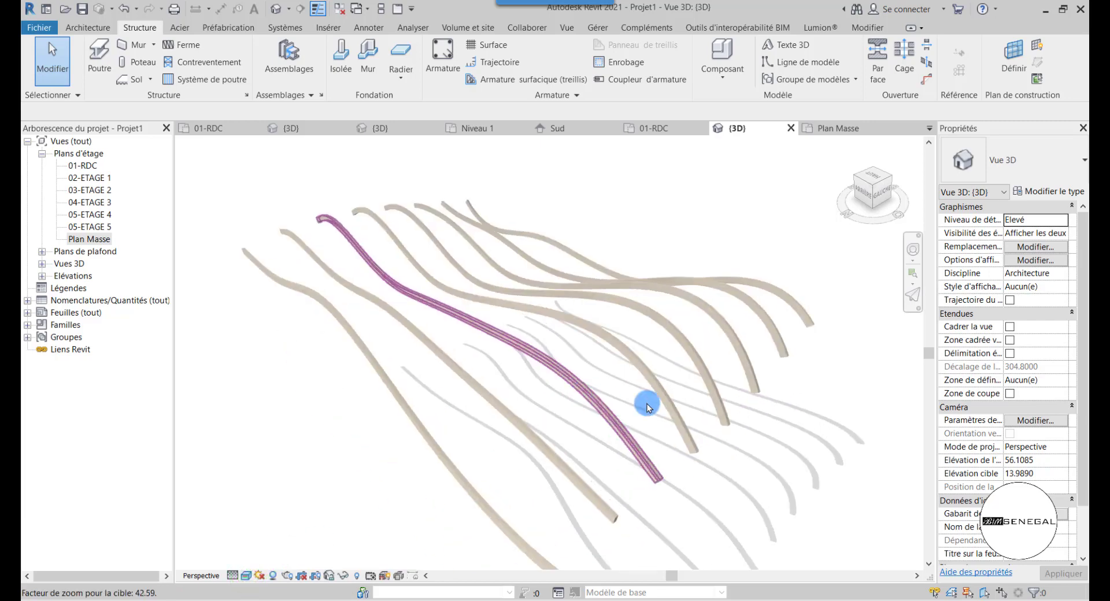
# Step: Examine the curved concrete beams from several angles, checking their shape and spacing in the 3D view
pyautogui.keyDown('shift'); pyautogui.moveTo(802, 353); pyautogui.dragTo(248, 347, button='middle'); pyautogui.keyUp('shift')
pyautogui.scroll(-1, 316, 323)
pyautogui.scroll(1, 622, 408)
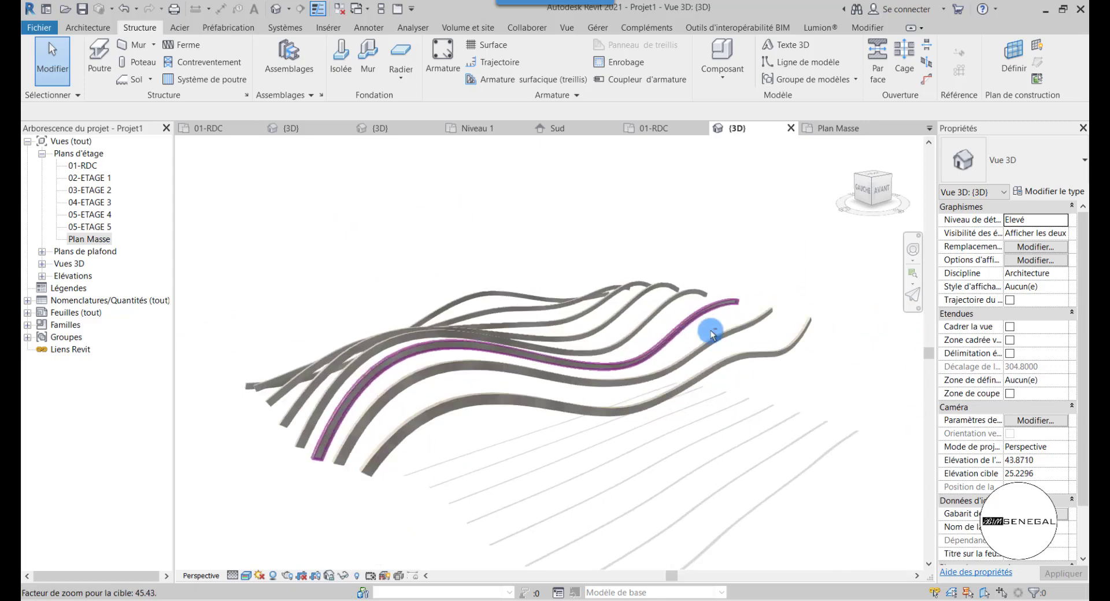
pyautogui.keyDown('shift'); pyautogui.moveTo(720, 336); pyautogui.dragTo(641, 336, button='middle'); pyautogui.keyUp('shift')
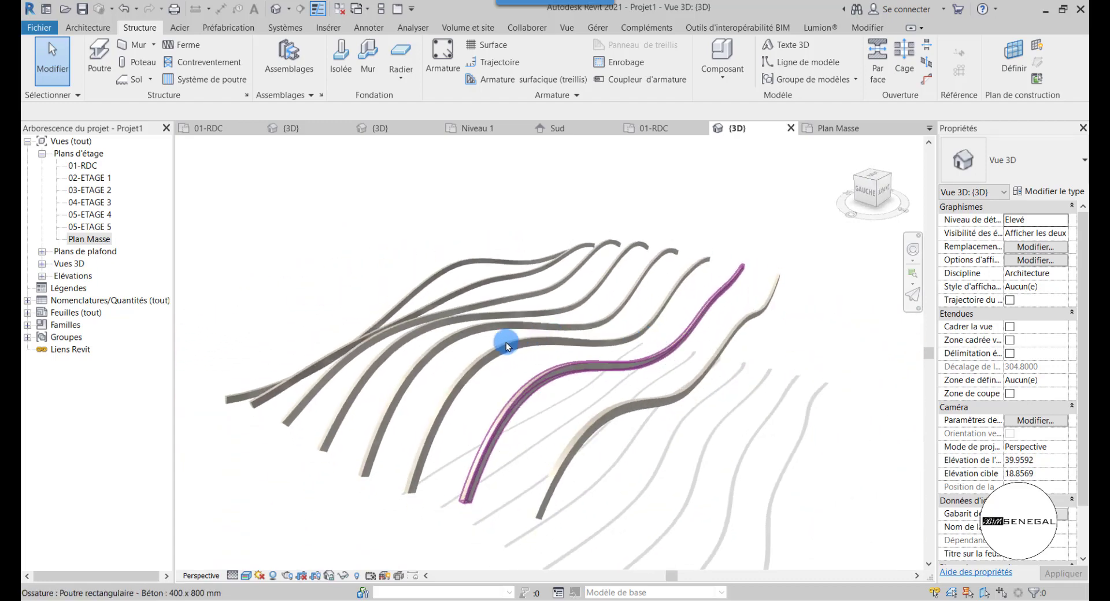
pyautogui.scroll(3, 505, 344)
pyautogui.scroll(-2, 537, 355)
pyautogui.keyDown('shift'); pyautogui.moveTo(538, 361); pyautogui.dragTo(556, 407, button='middle'); pyautogui.keyUp('shift')
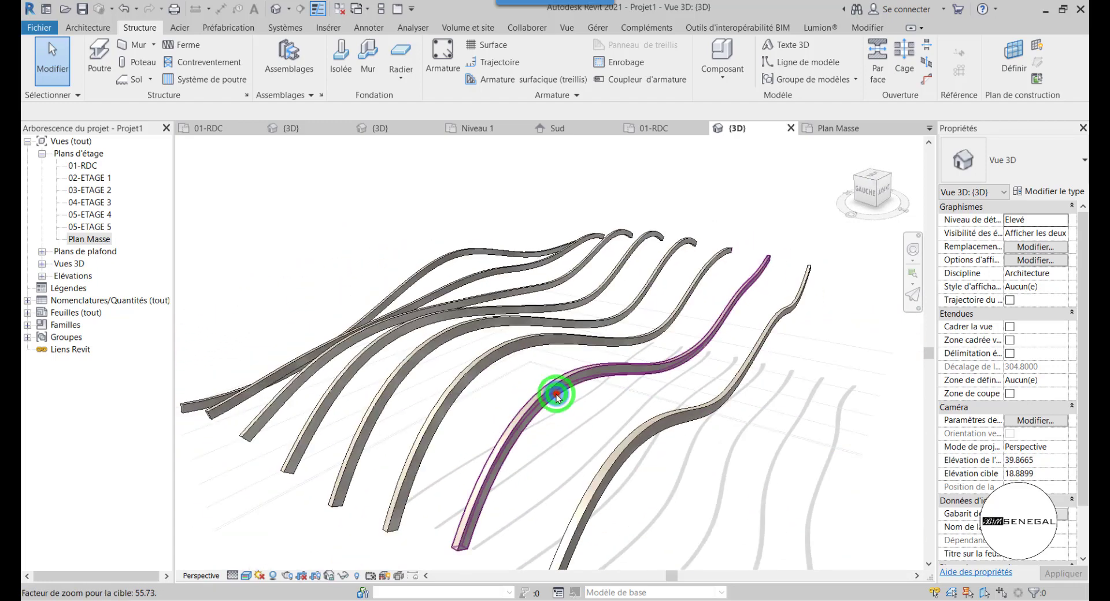
pyautogui.click(557, 396)
pyautogui.click(445, 196)
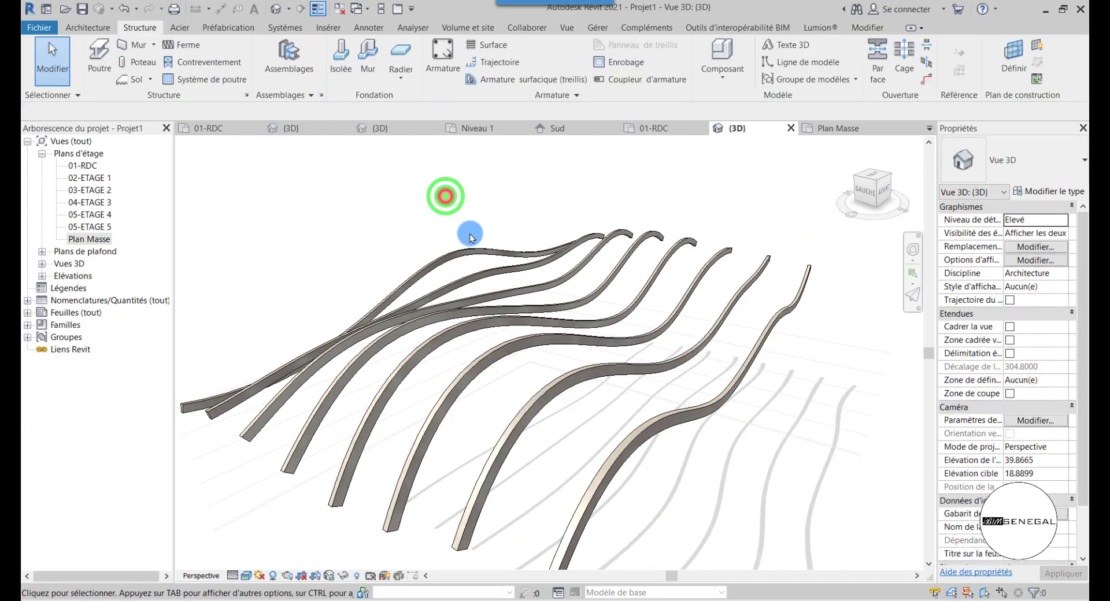
pyautogui.keyDown('shift'); pyautogui.moveTo(513, 218); pyautogui.dragTo(588, 369, button='middle'); pyautogui.keyUp('shift')
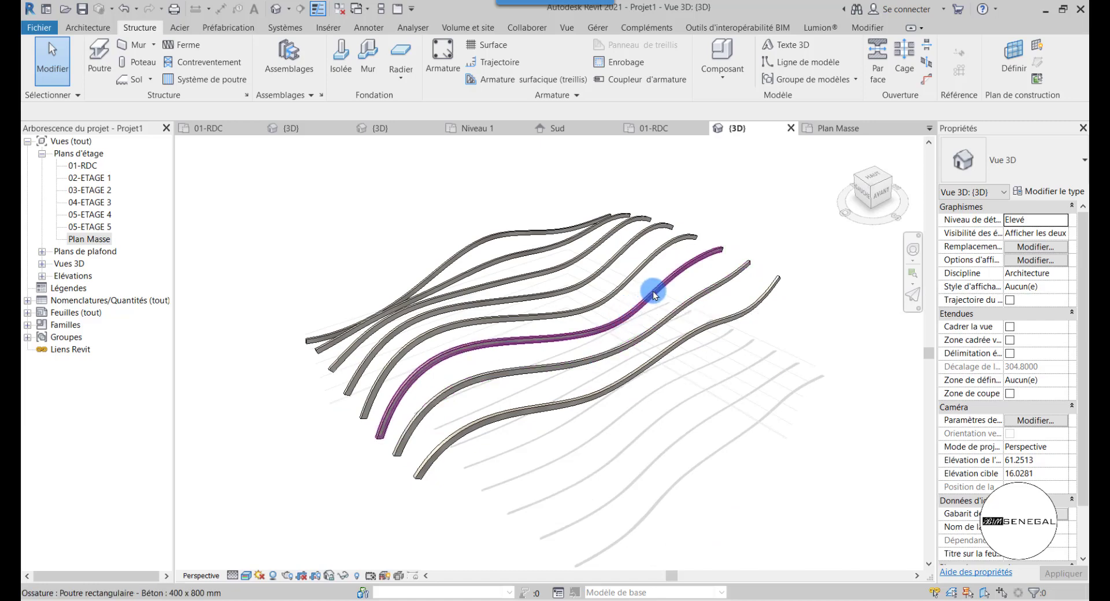
pyautogui.scroll(2, 624, 238)
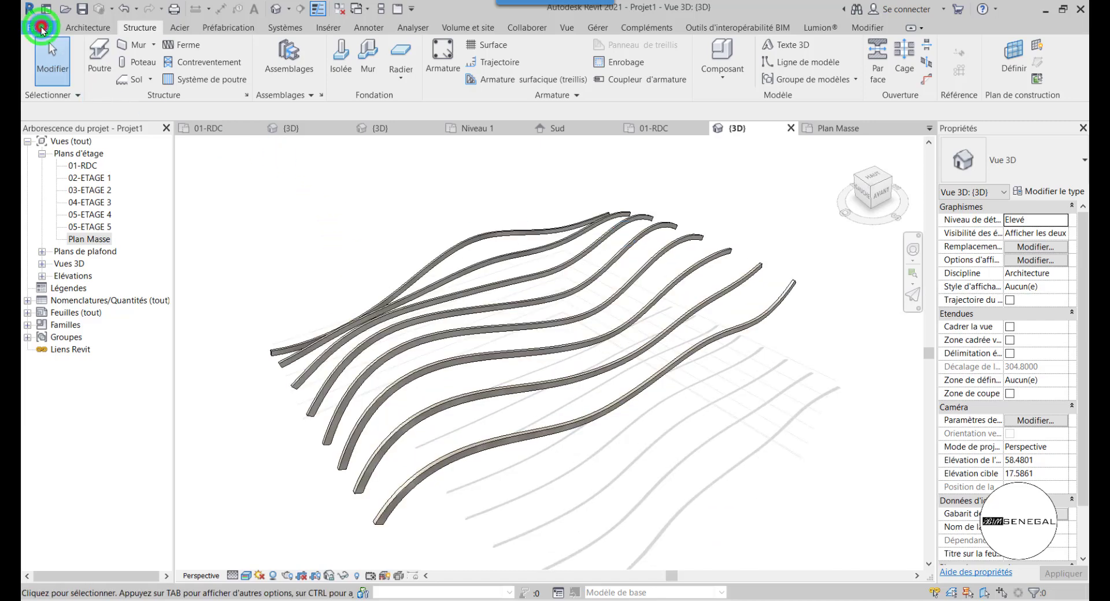
pyautogui.click(41, 28)
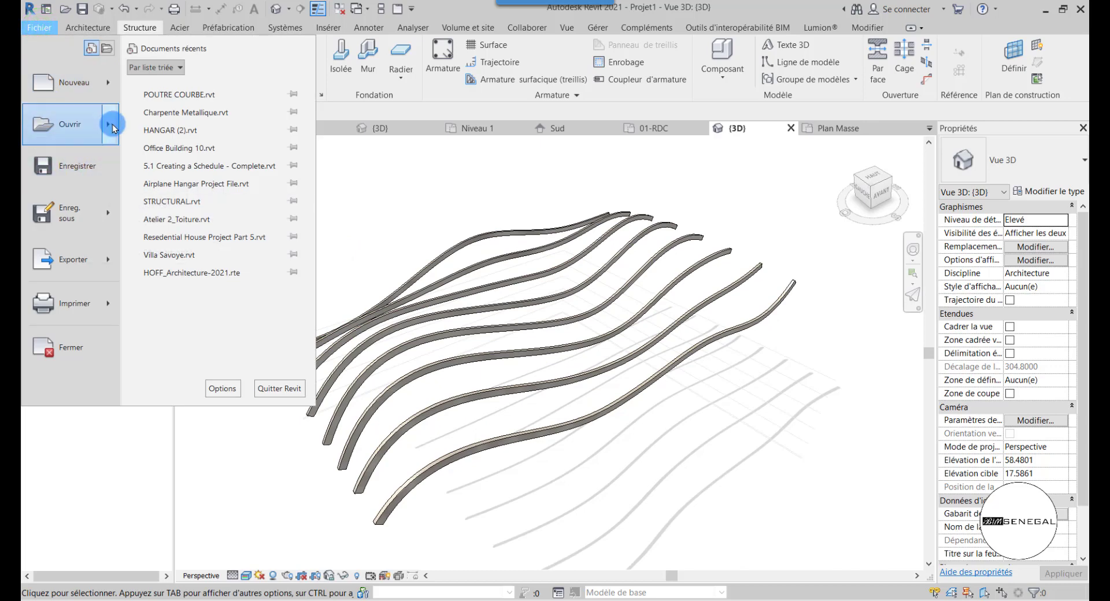
pyautogui.moveTo(108, 91)
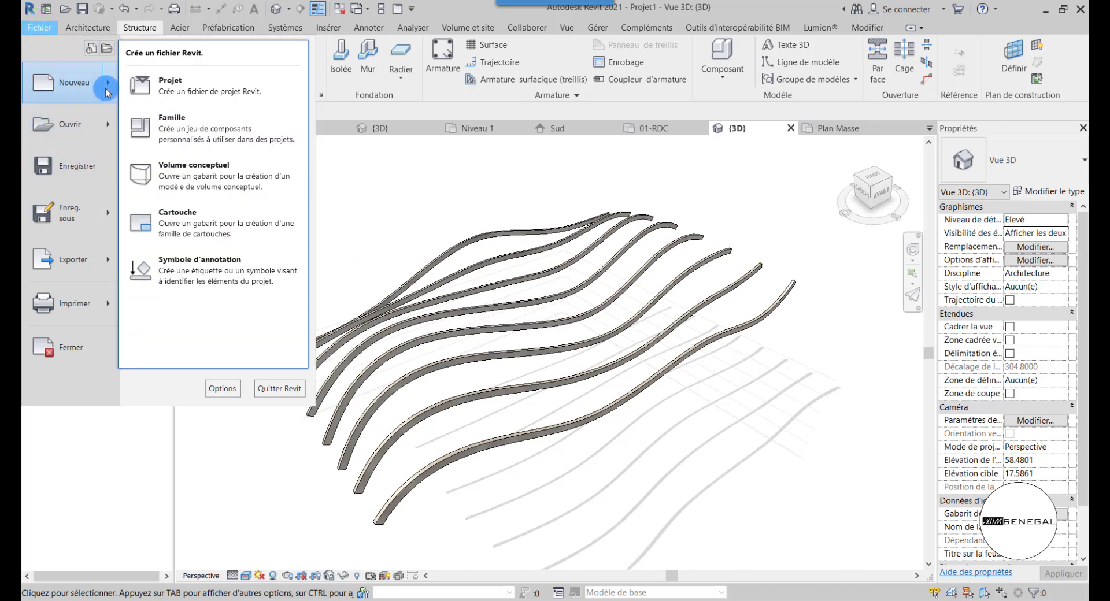
pyautogui.click(387, 175)
pyautogui.scroll(-2, 450, 398)
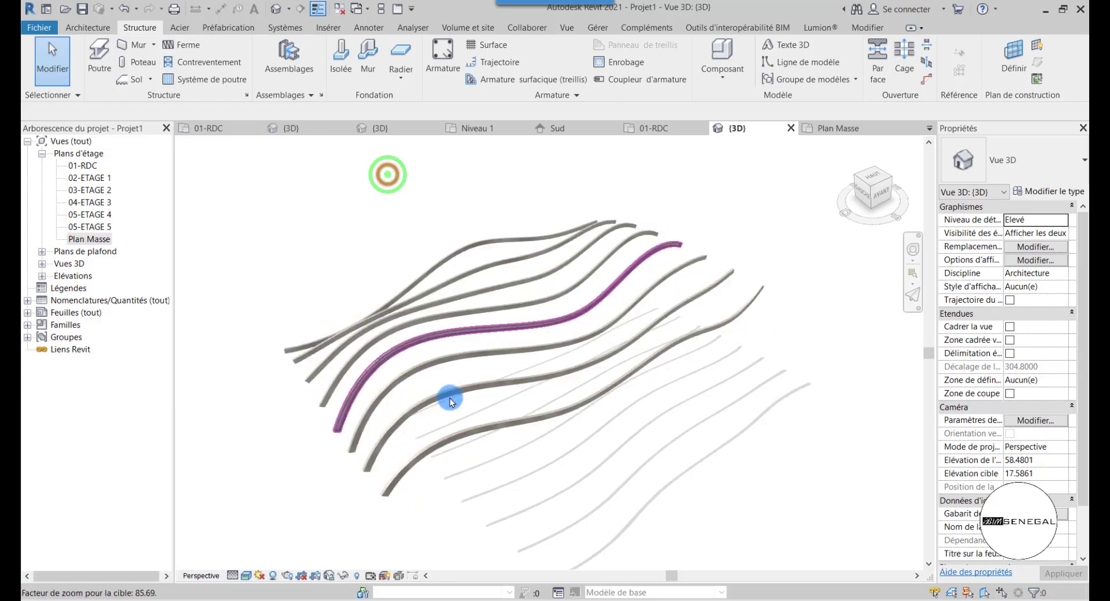
pyautogui.scroll(-4, 450, 398)
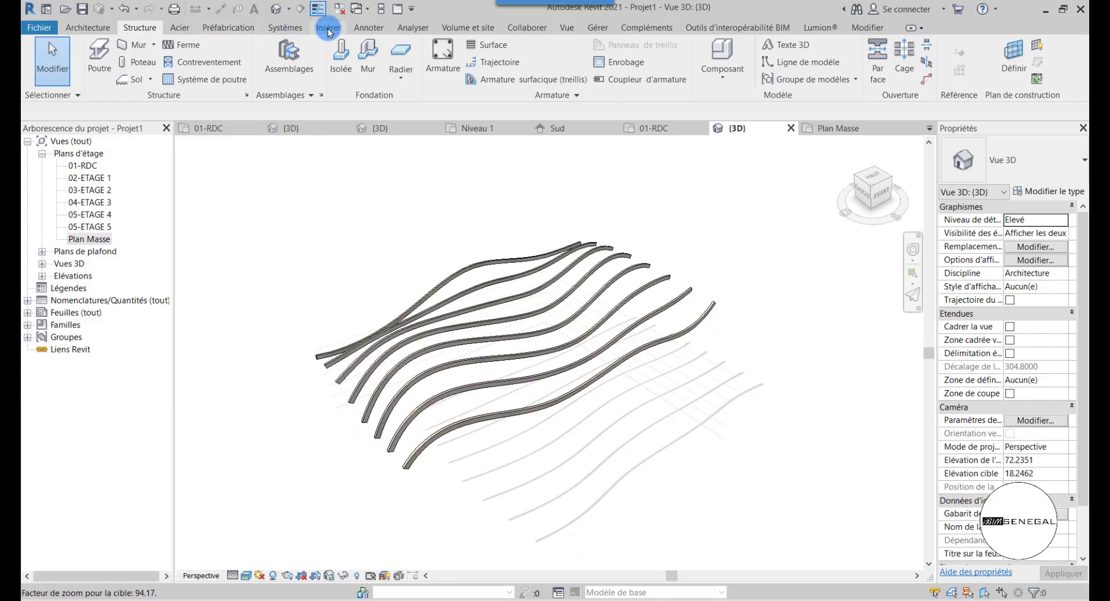
pyautogui.click(460, 30)
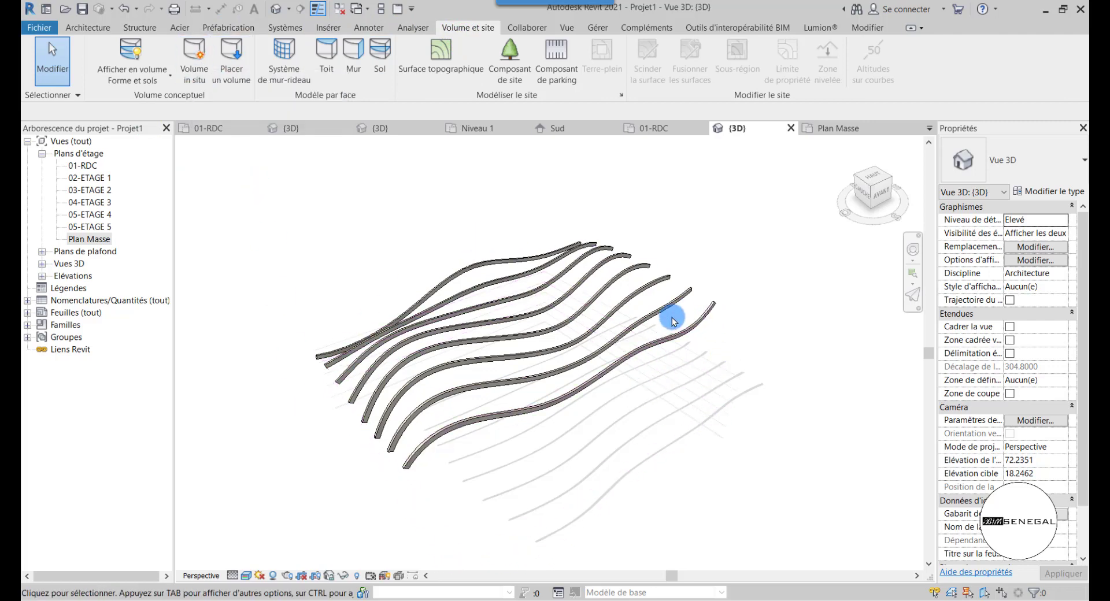
pyautogui.scroll(2, 623, 358)
pyautogui.scroll(-2, 628, 359)
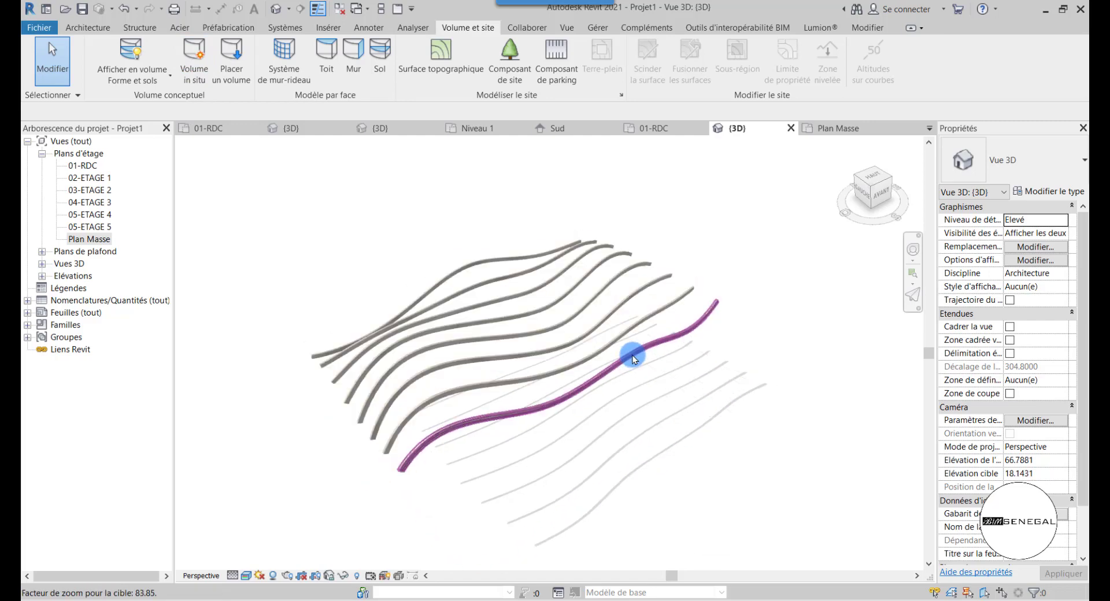
pyautogui.scroll(3, 466, 325)
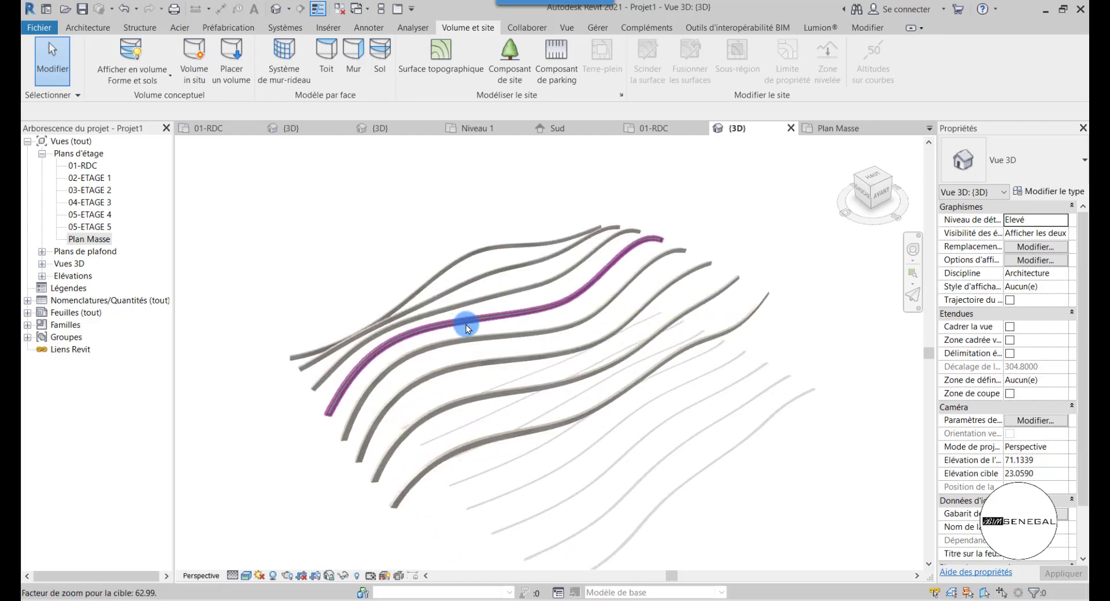